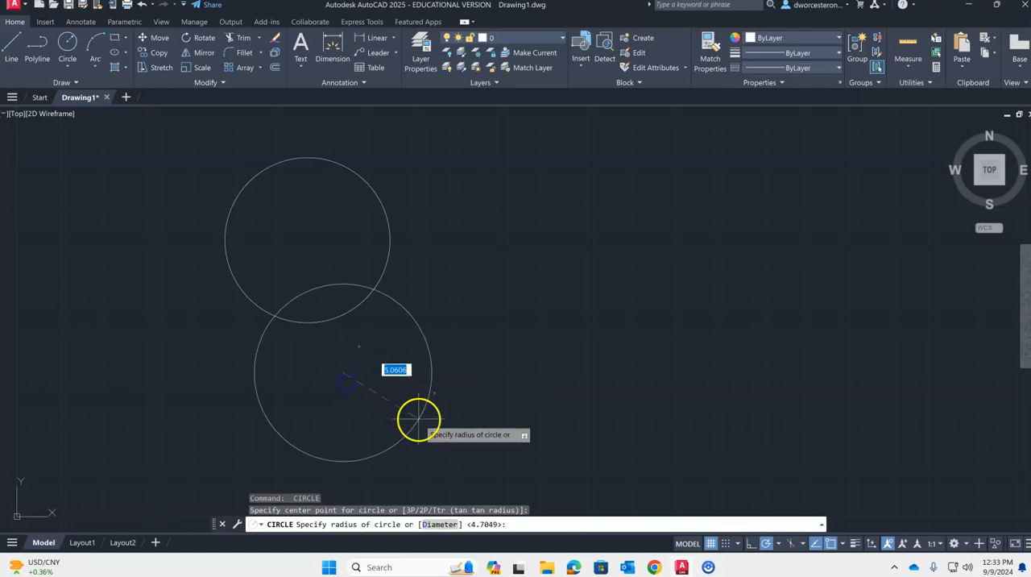
- Finish the lower circle at a smaller radius so that it just touches the large circle's lower edge
{"action": "left_click", "coordinate": [388, 404]}
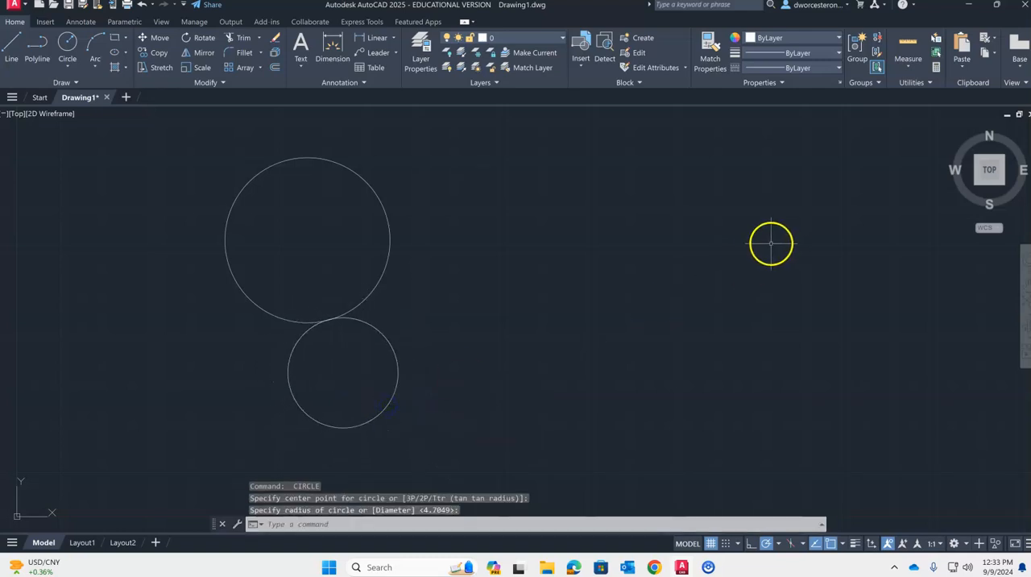
{"action": "key", "text": "Escape"}
- Draw two separate diagonal lines to the right of the circles, one above the other
{"action": "type", "text": "l"}
{"action": "key", "text": "Return"}
{"action": "left_click", "coordinate": [760, 150]}
{"action": "left_click", "coordinate": [676, 253]}
{"action": "key", "text": "Escape"}
{"action": "key", "text": "Return"}
{"action": "left_click", "coordinate": [800, 295]}
{"action": "left_click", "coordinate": [687, 387]}
{"action": "key", "text": "Escape"}
{"action": "key", "text": "Escape"}
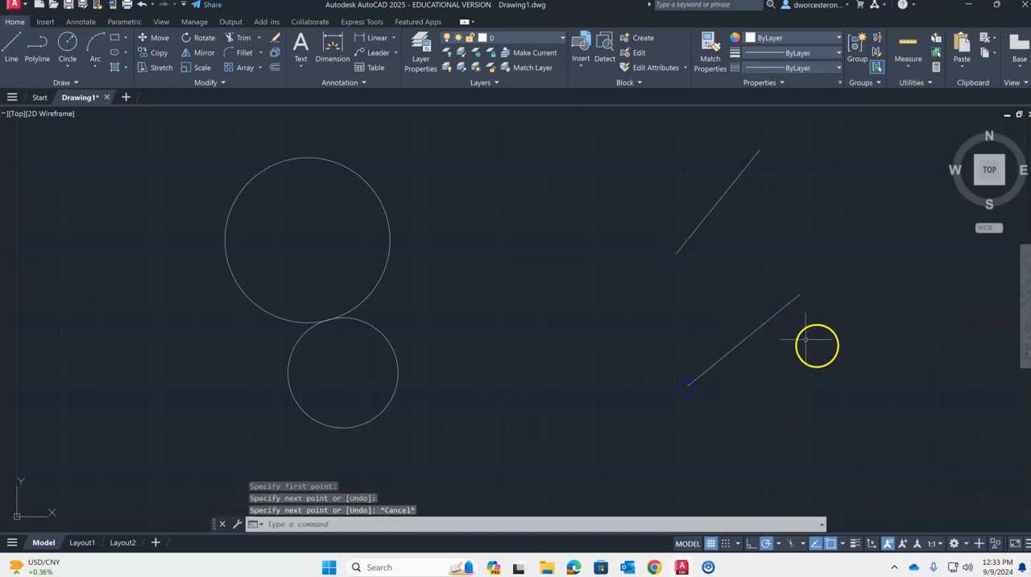
- Assign a 0.30 mm lineweight to both circles and both lines, and turn on the lineweight display
{"action": "left_click", "coordinate": [824, 408]}
{"action": "left_click", "coordinate": [373, 198]}
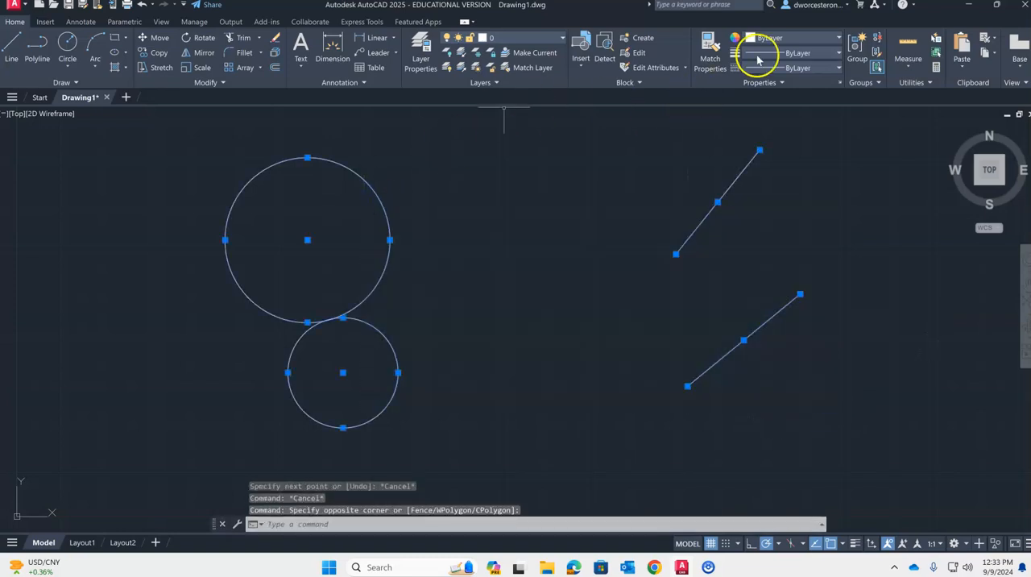
{"action": "left_click", "coordinate": [797, 53]}
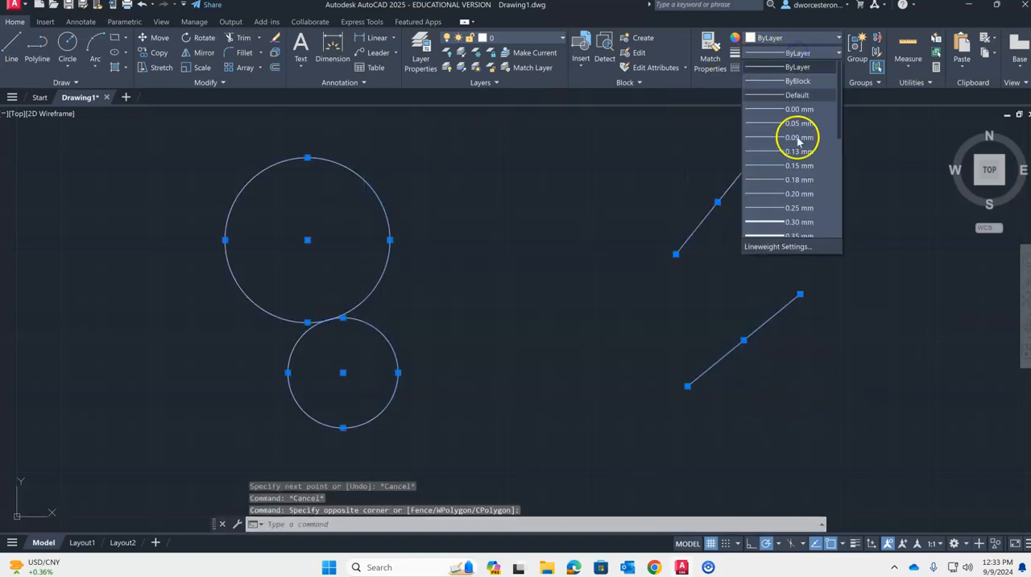
{"action": "left_click", "coordinate": [783, 224]}
{"action": "left_click", "coordinate": [856, 544]}
{"action": "key", "text": "Escape"}
{"action": "key", "text": "Escape"}
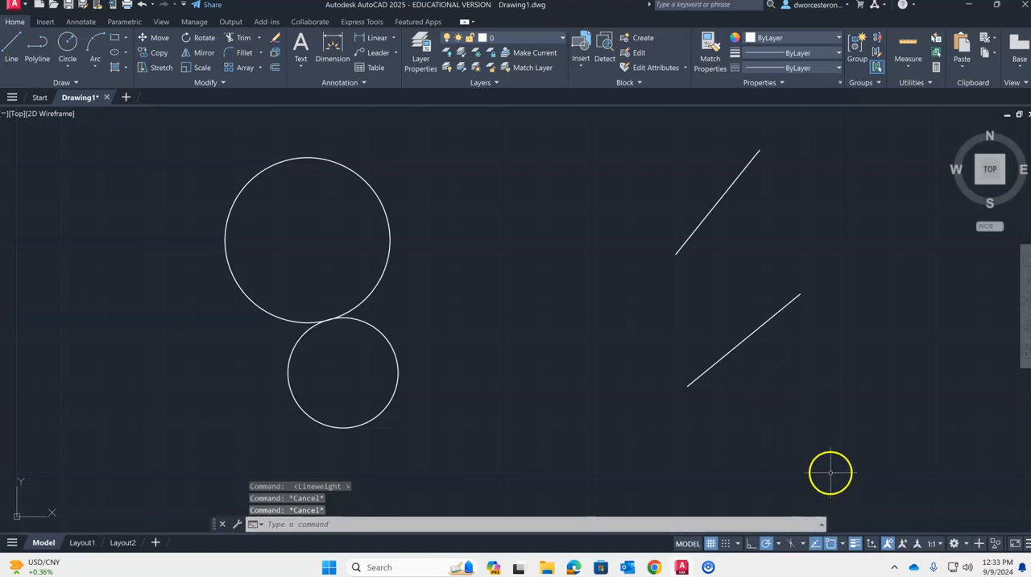
- Configure the running object snaps to Endpoint, Midpoint and Center only, switching off Tangent and Parallel
{"action": "left_click", "coordinate": [845, 545]}
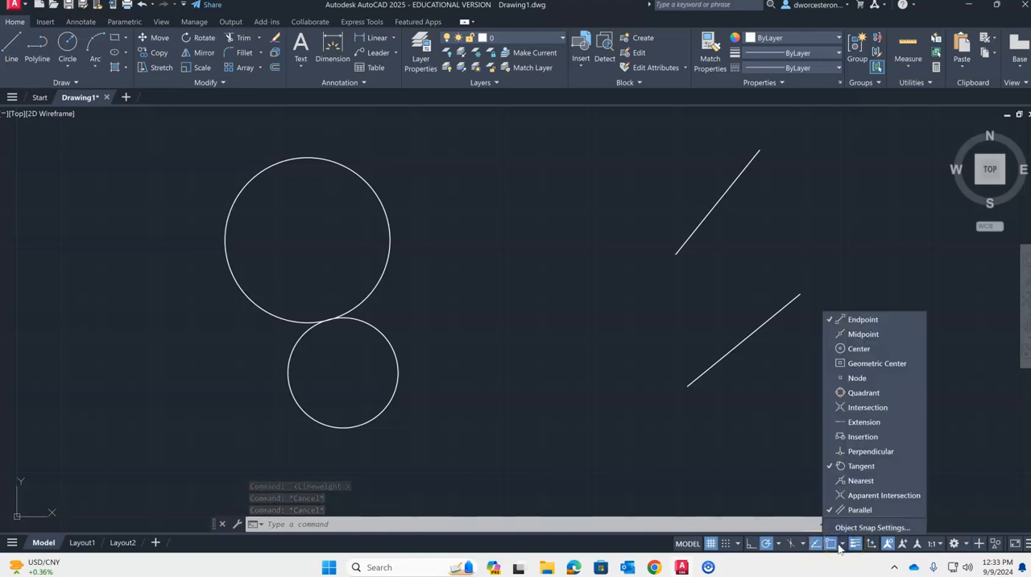
{"action": "left_click", "coordinate": [826, 468]}
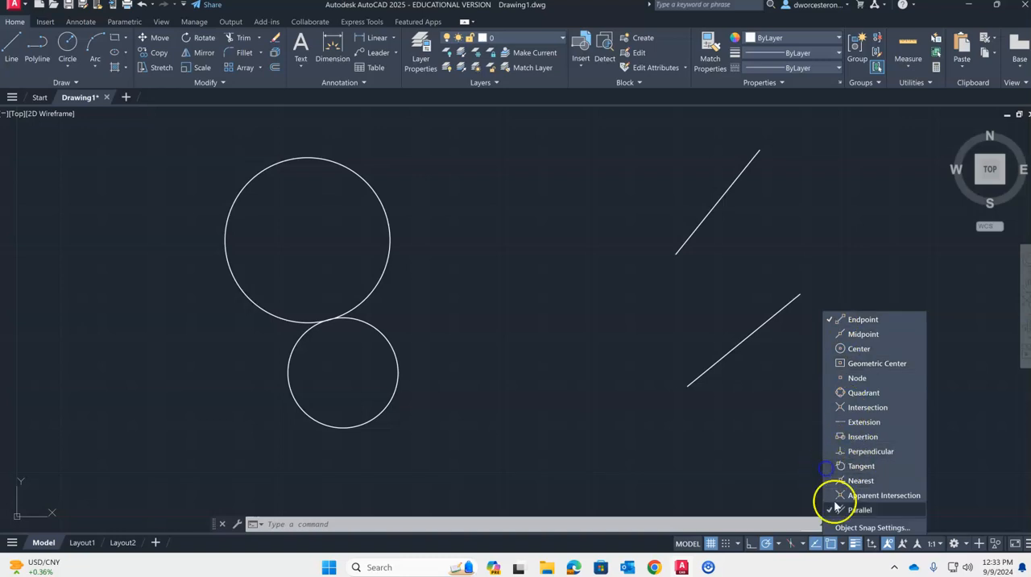
{"action": "left_click", "coordinate": [830, 334]}
{"action": "left_click", "coordinate": [835, 349]}
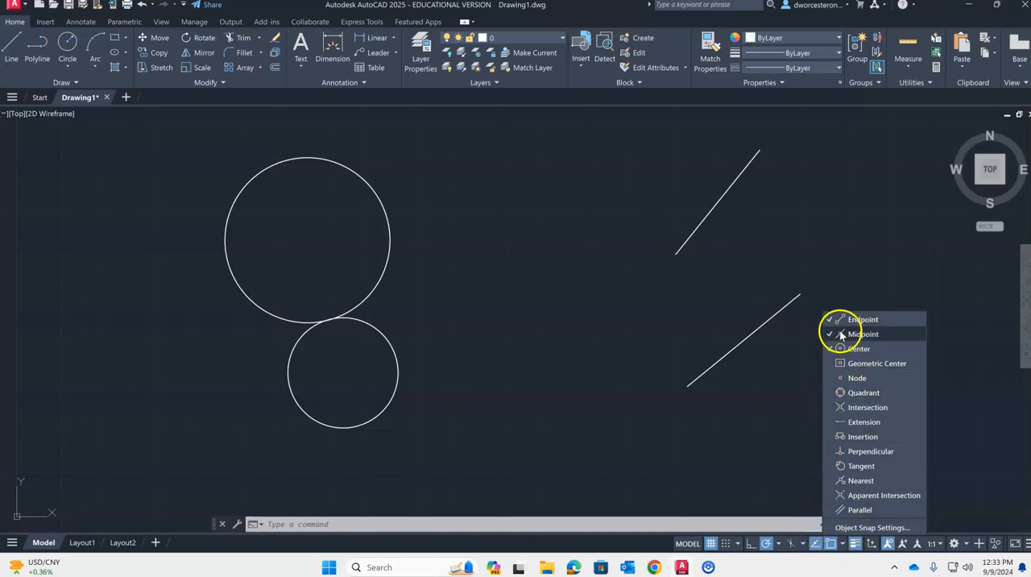
{"action": "left_click", "coordinate": [592, 309]}
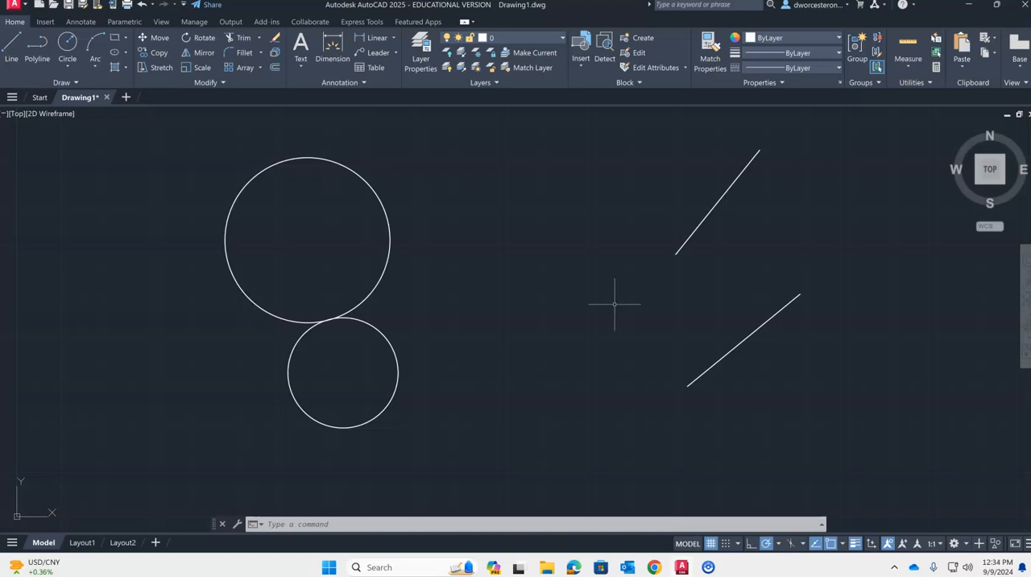
- Draw two lines from the upper diagonal line's midpoint, one to each endpoint of the lower diagonal line
{"action": "key", "text": "l"}
{"action": "key", "text": "Return"}
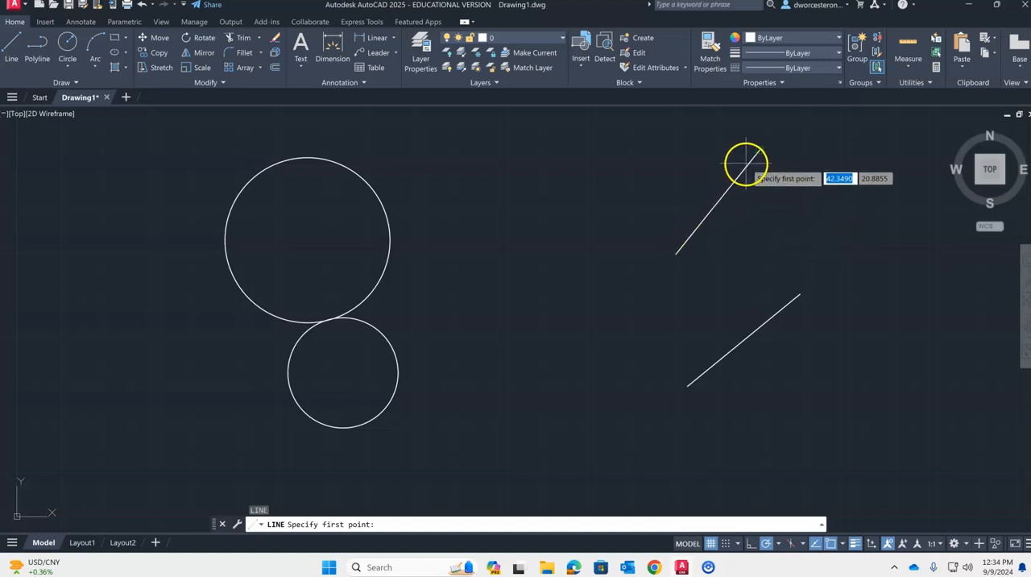
{"action": "left_click", "coordinate": [718, 205]}
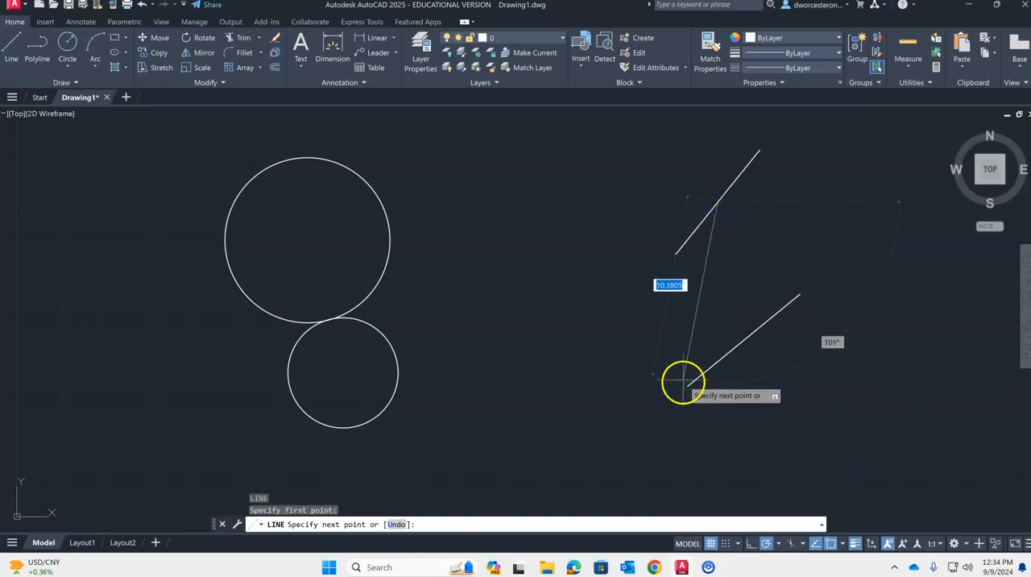
{"action": "left_click", "coordinate": [718, 205]}
{"action": "key", "text": "Return"}
{"action": "key", "text": "Return"}
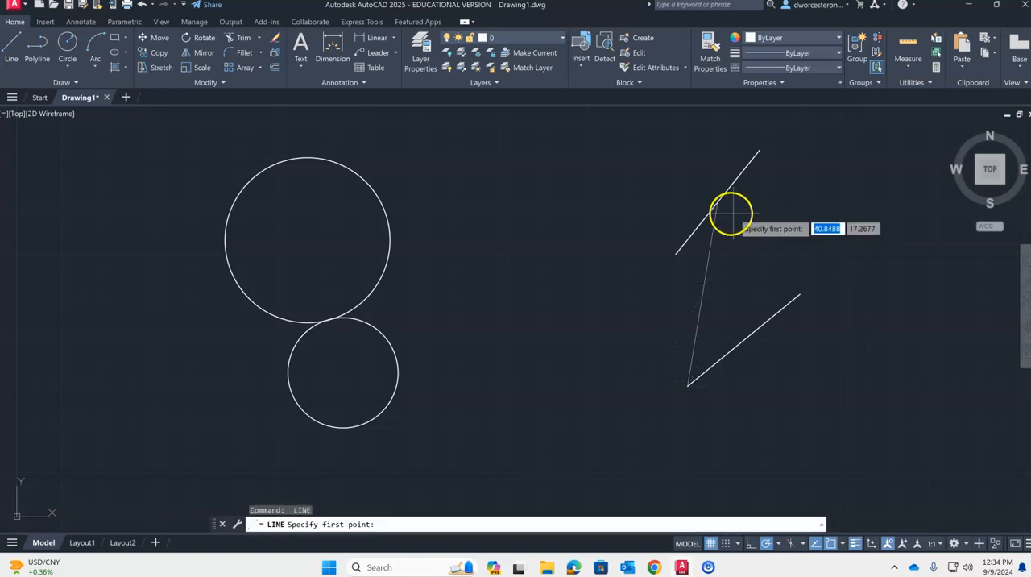
{"action": "left_click", "coordinate": [718, 204]}
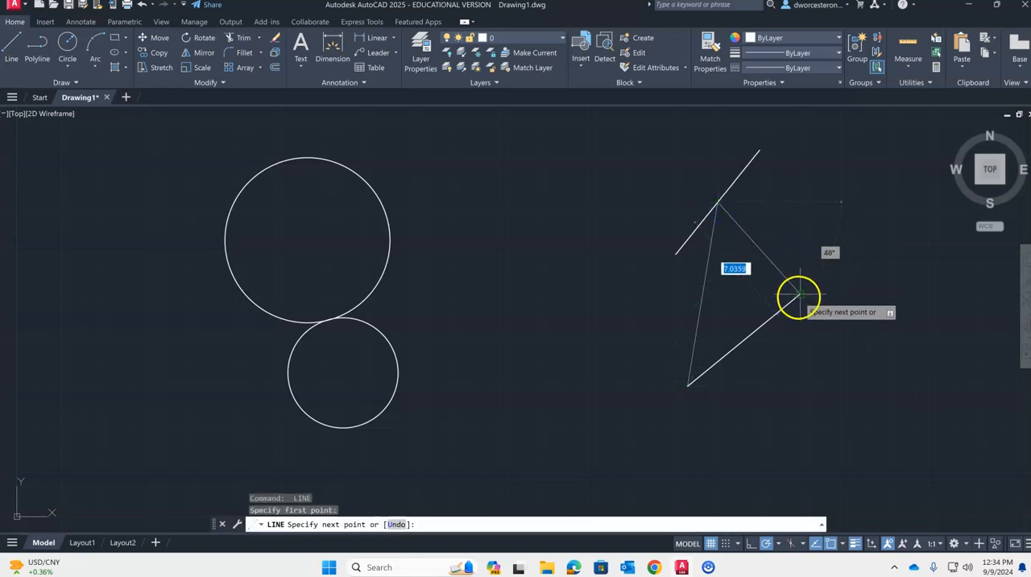
{"action": "left_click", "coordinate": [799, 295]}
{"action": "key", "text": "Escape"}
- Set a 0.30 mm lineweight for the two connecting lines and as the default for new objects
{"action": "left_click", "coordinate": [797, 218]}
{"action": "left_click", "coordinate": [698, 290]}
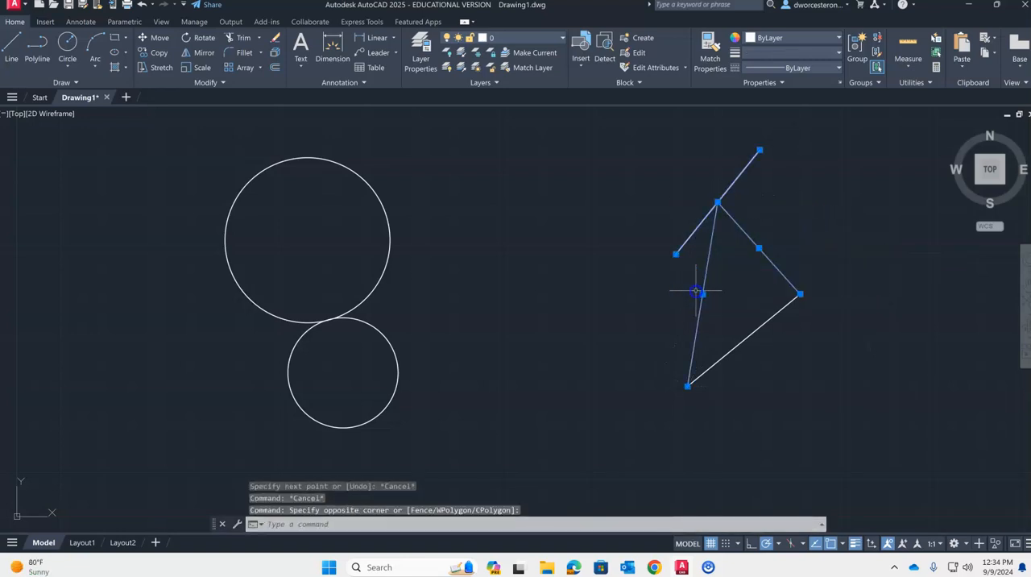
{"action": "left_click", "coordinate": [808, 54]}
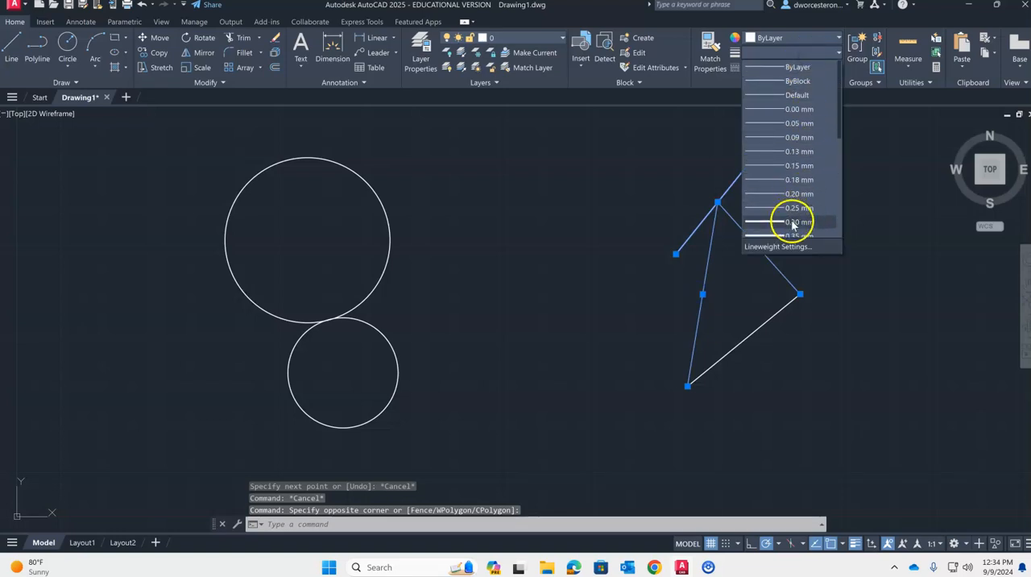
{"action": "left_click", "coordinate": [792, 221]}
{"action": "key", "text": "Escape"}
{"action": "key", "text": "Escape"}
{"action": "left_click", "coordinate": [830, 55]}
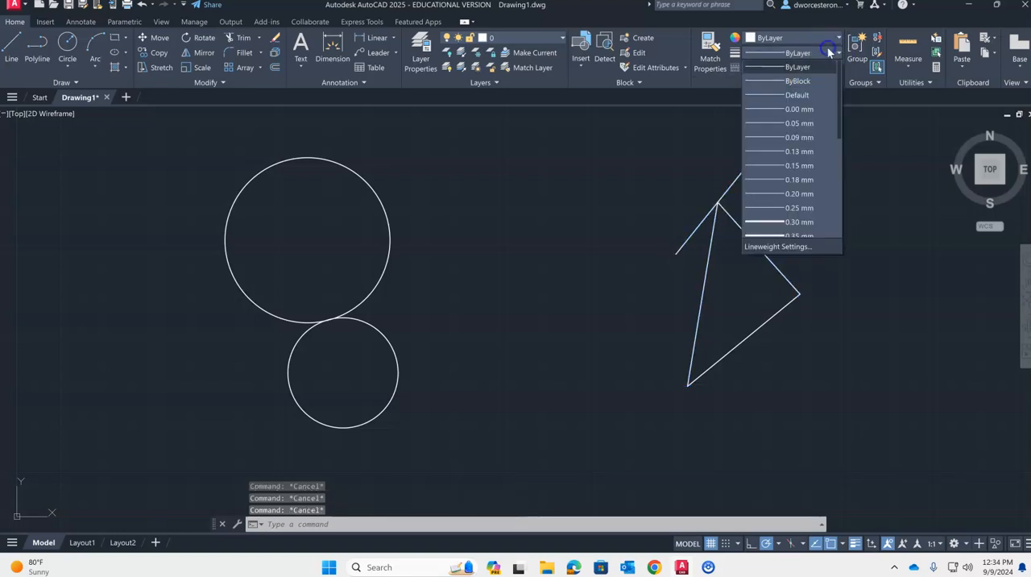
{"action": "left_click", "coordinate": [794, 222]}
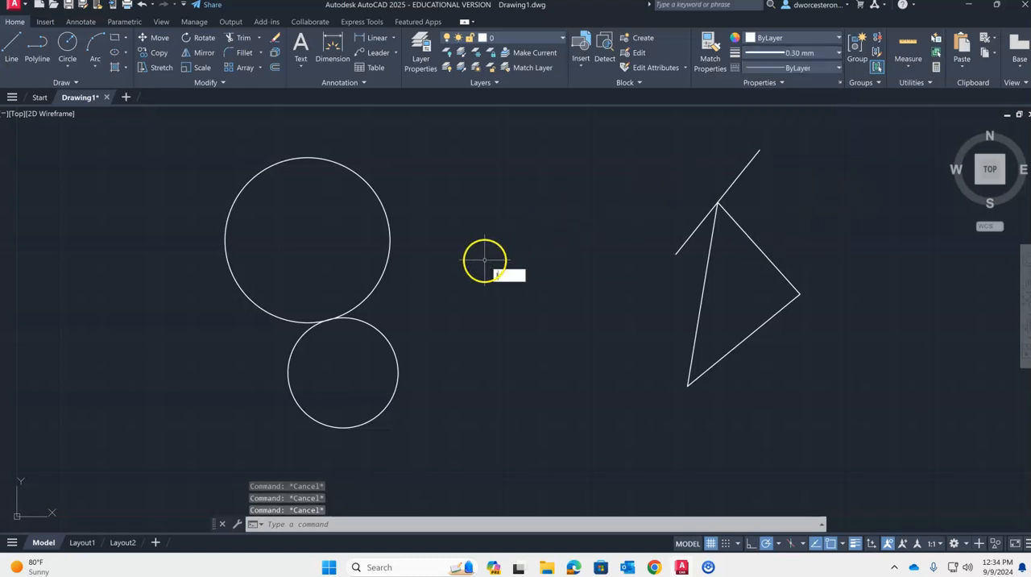
- Draw a line from the large circle's center to a point outside the circle, up and to the right
{"action": "key", "text": "Return"}
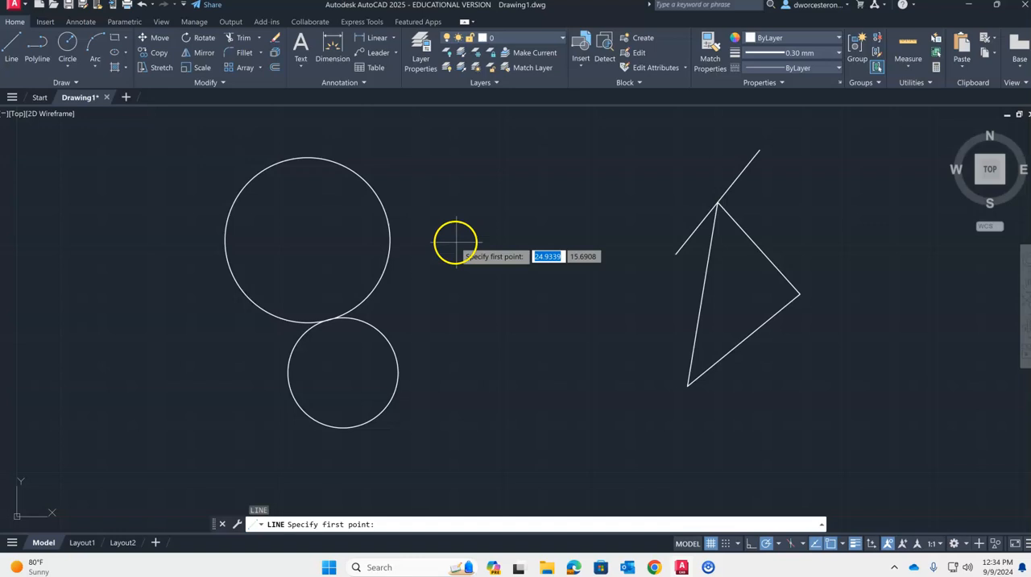
{"action": "left_click", "coordinate": [393, 224]}
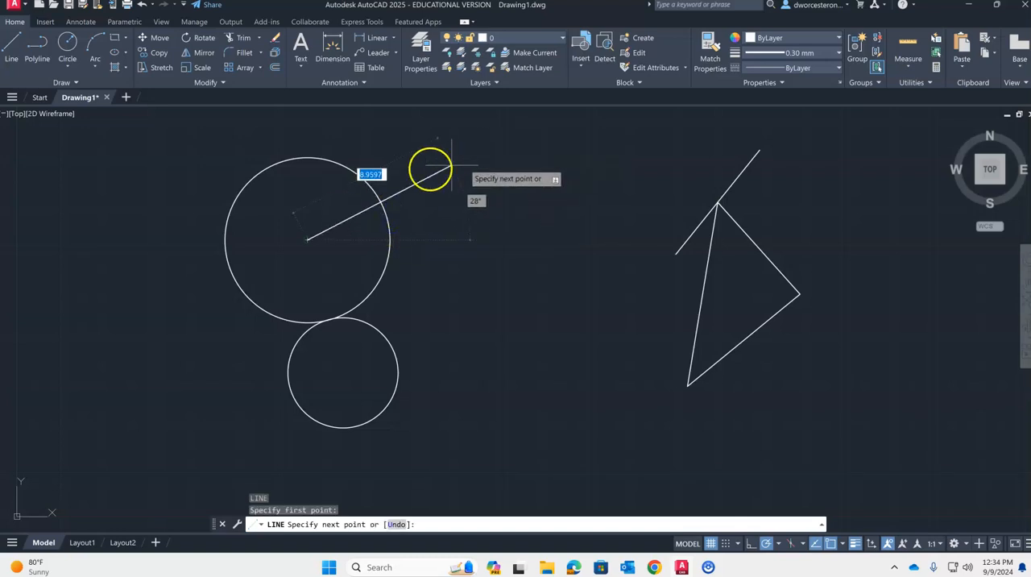
{"action": "left_click", "coordinate": [486, 151]}
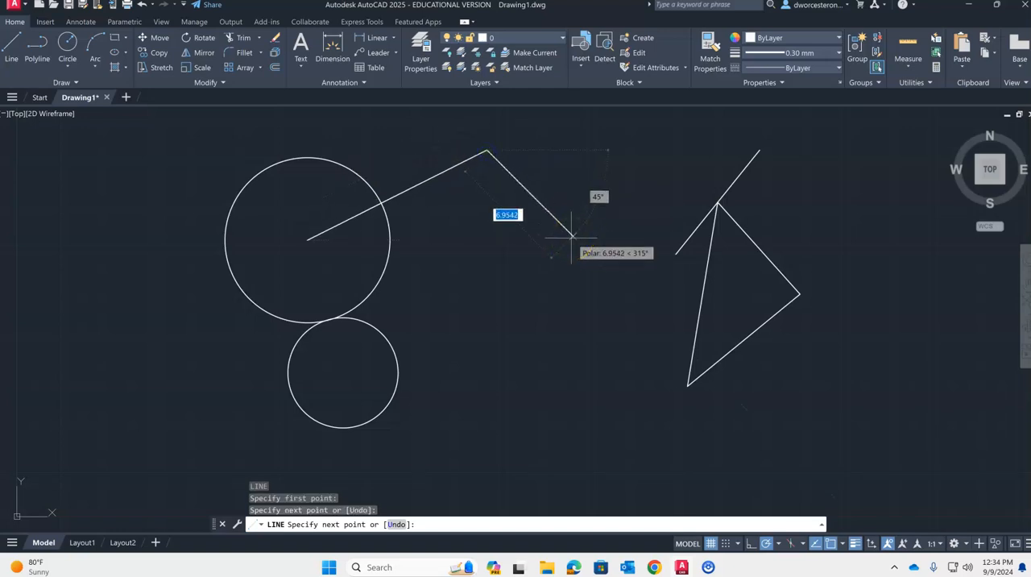
{"action": "key", "text": "Escape"}
- Draw a line from the small circle's center to the large circle's center
{"action": "scroll", "coordinate": [343, 373], "scroll_direction": "up", "scroll_amount": 2}
{"action": "middle_click_drag", "start_coordinate": [343, 374], "coordinate": [431, 356]}
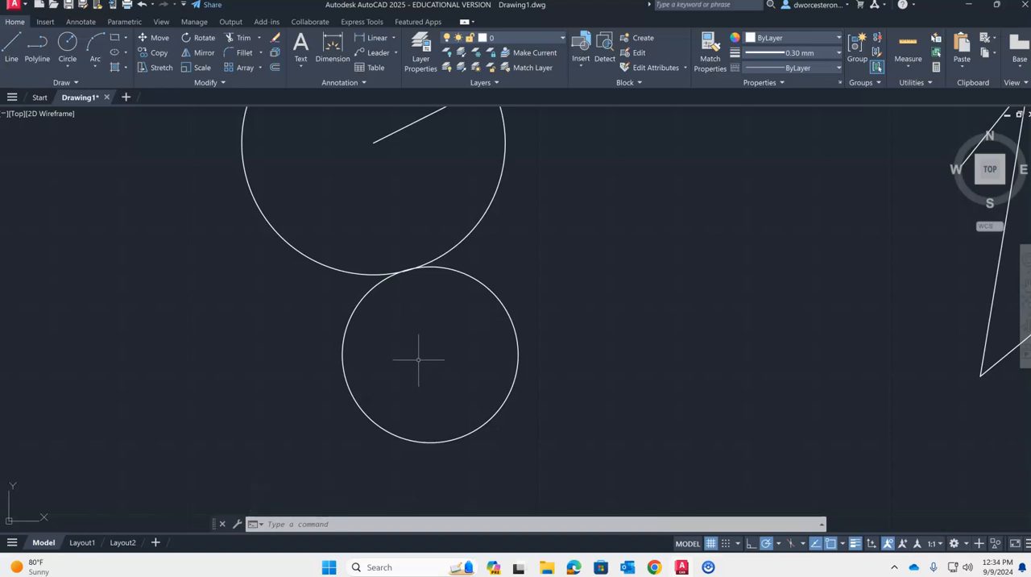
{"action": "key", "text": "l"}
{"action": "key", "text": "Return"}
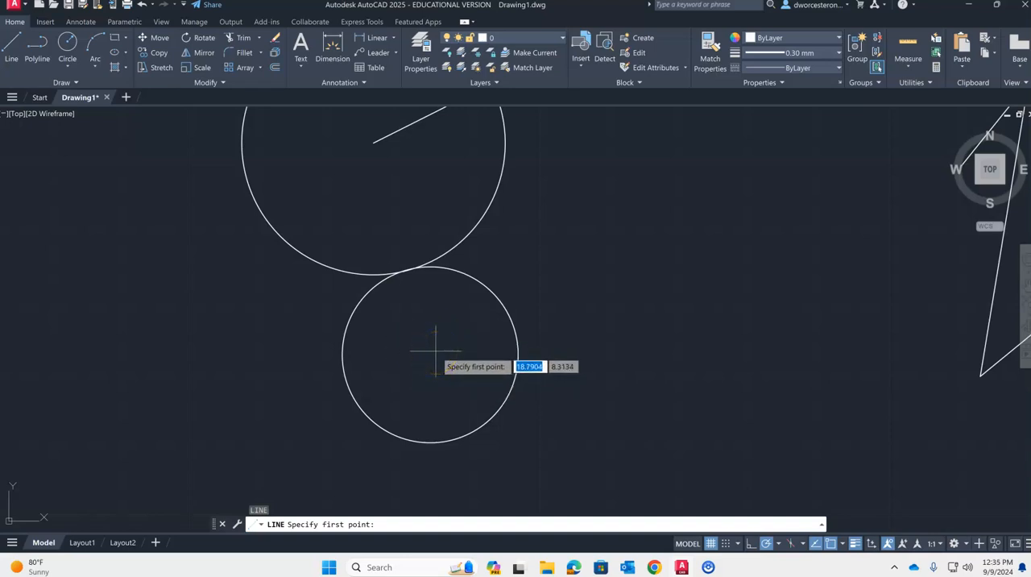
{"action": "left_click", "coordinate": [500, 403]}
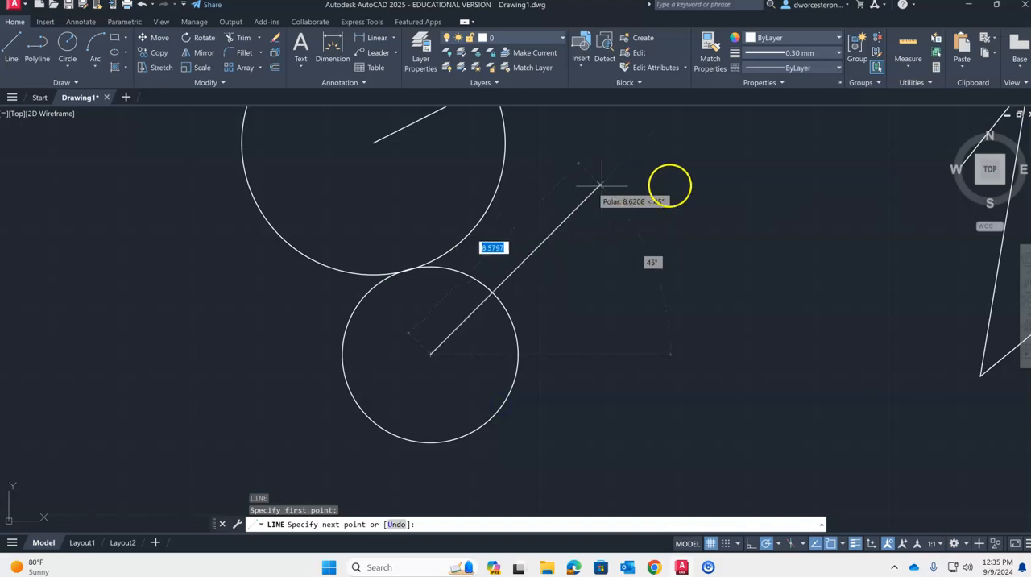
{"action": "left_click", "coordinate": [373, 142]}
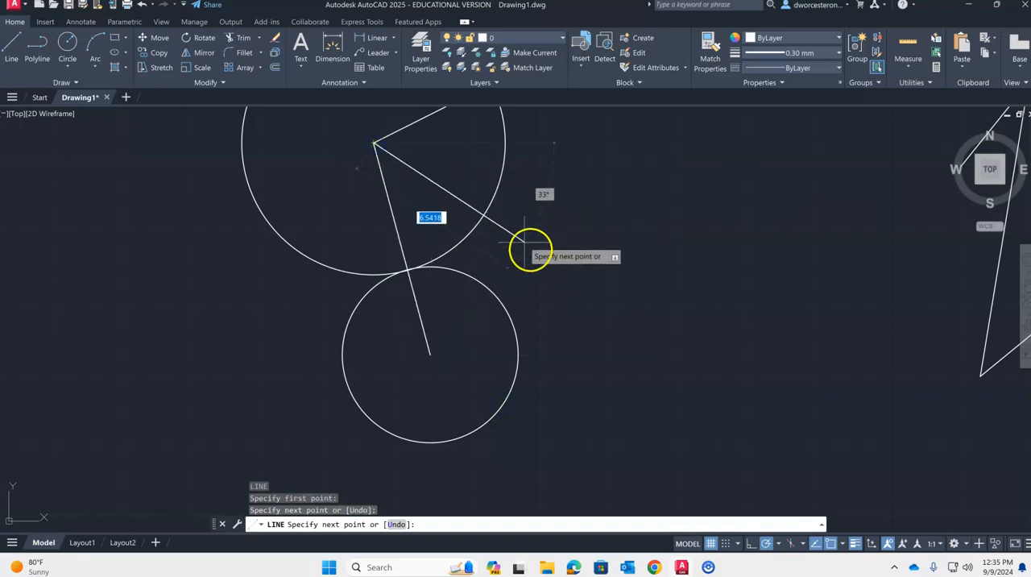
{"action": "key", "text": "Escape"}
{"action": "key", "text": "Escape"}
{"action": "scroll", "coordinate": [543, 260], "scroll_direction": "down", "scroll_amount": 4}
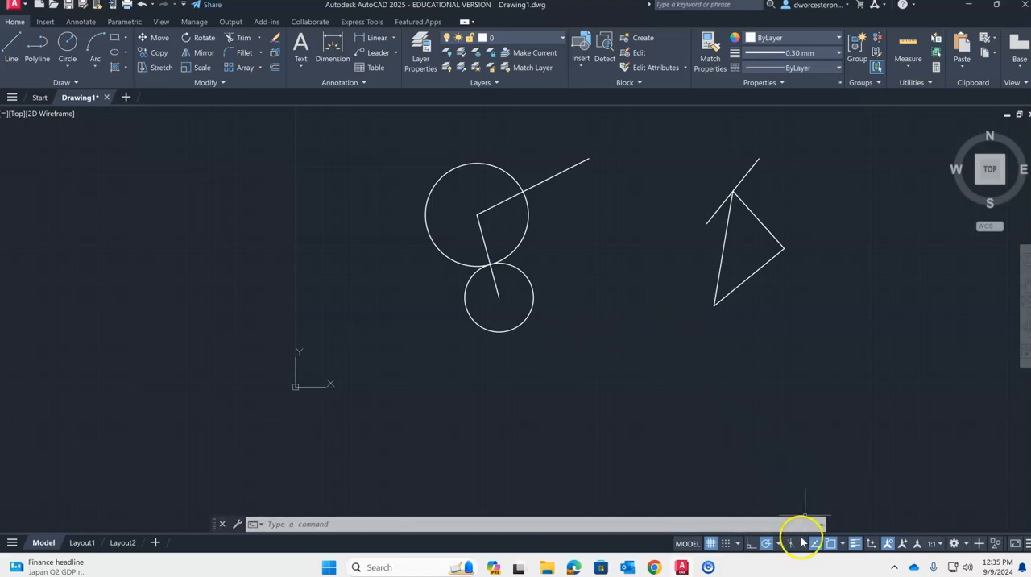
- Switch the running object snaps from Endpoint, Midpoint and Center to Geometric Center, Node and Quadrant
{"action": "left_click", "coordinate": [843, 545]}
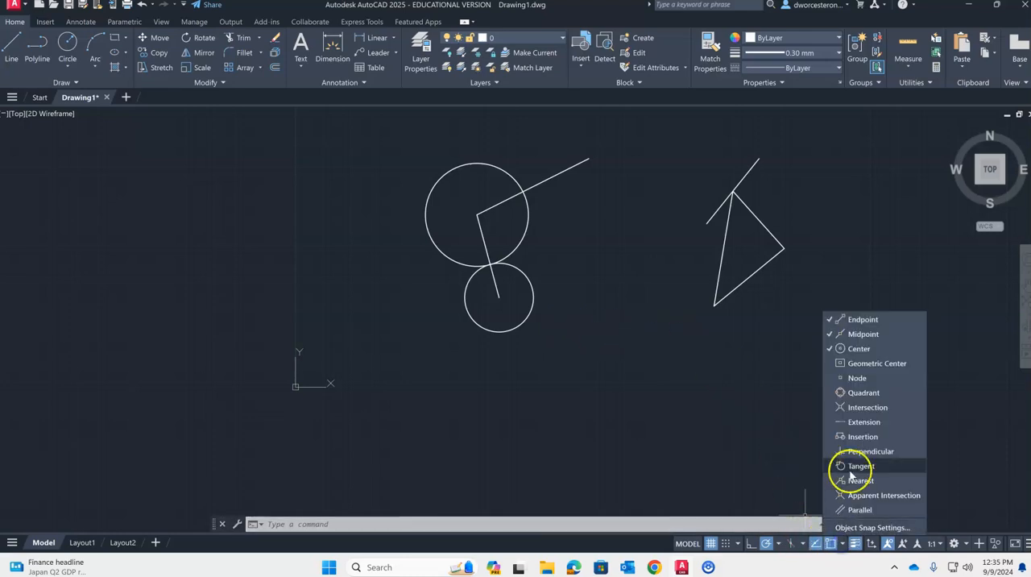
{"action": "left_click", "coordinate": [830, 320]}
{"action": "left_click", "coordinate": [831, 335]}
{"action": "left_click", "coordinate": [831, 350]}
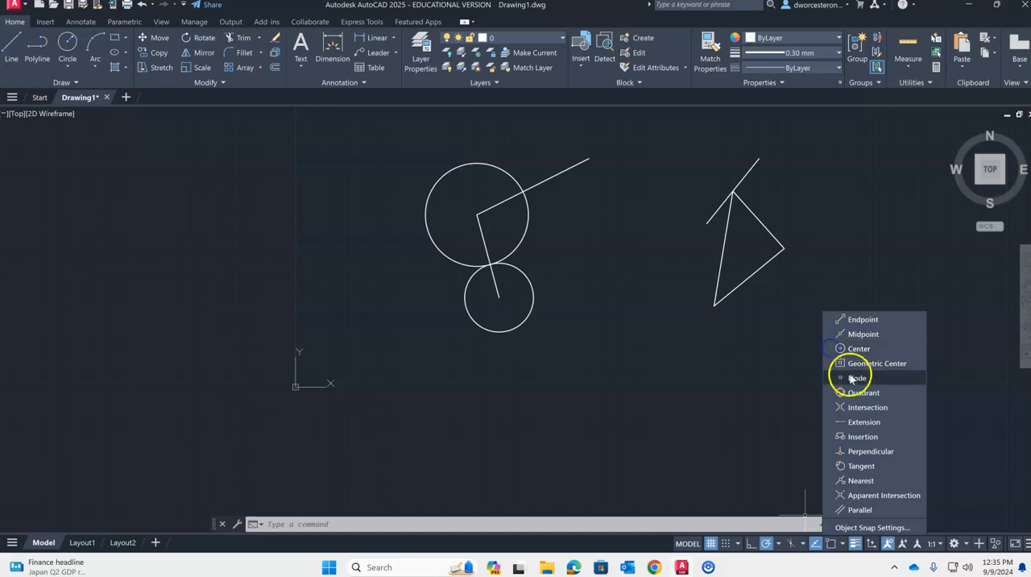
{"action": "left_click", "coordinate": [833, 364]}
{"action": "left_click", "coordinate": [833, 393]}
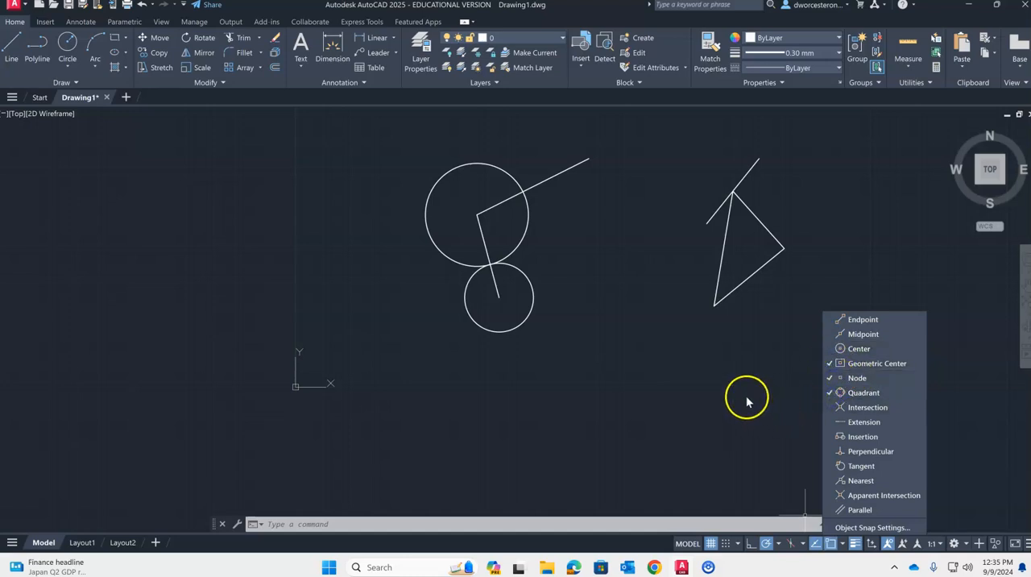
{"action": "left_click", "coordinate": [831, 378]}
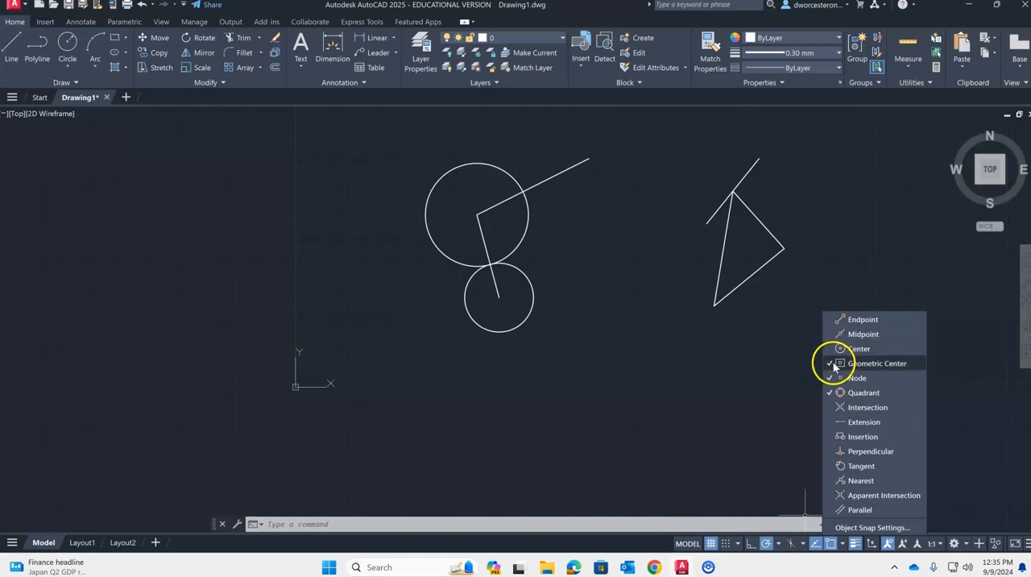
{"action": "key", "text": "Escape"}
{"action": "key", "text": "Escape"}
{"action": "key", "text": "Escape"}
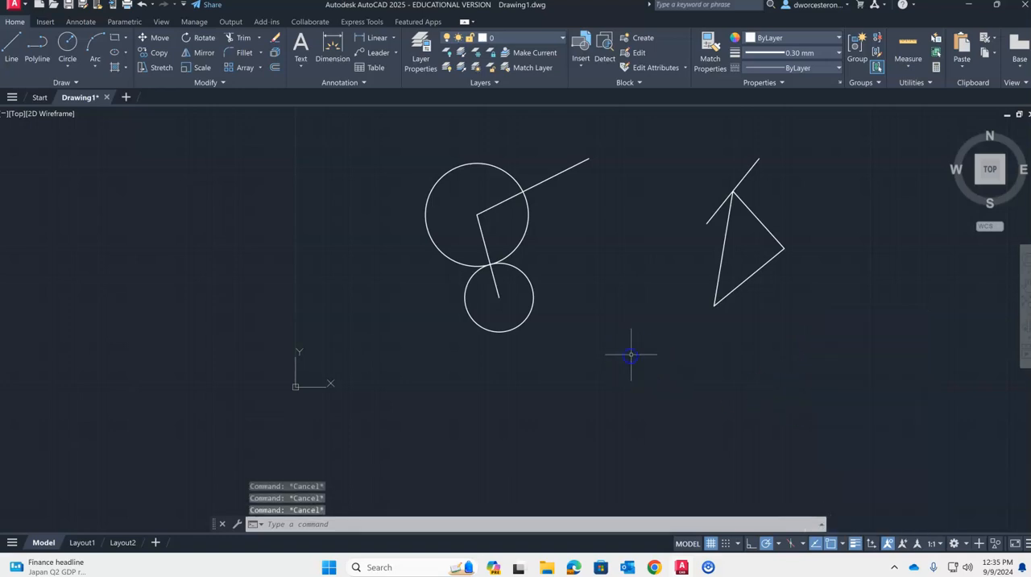
- Draw a closed four-sided diamond inside the small circle by connecting its four quadrant points with lines
{"action": "type", "text": "l"}
{"action": "key", "text": "Return"}
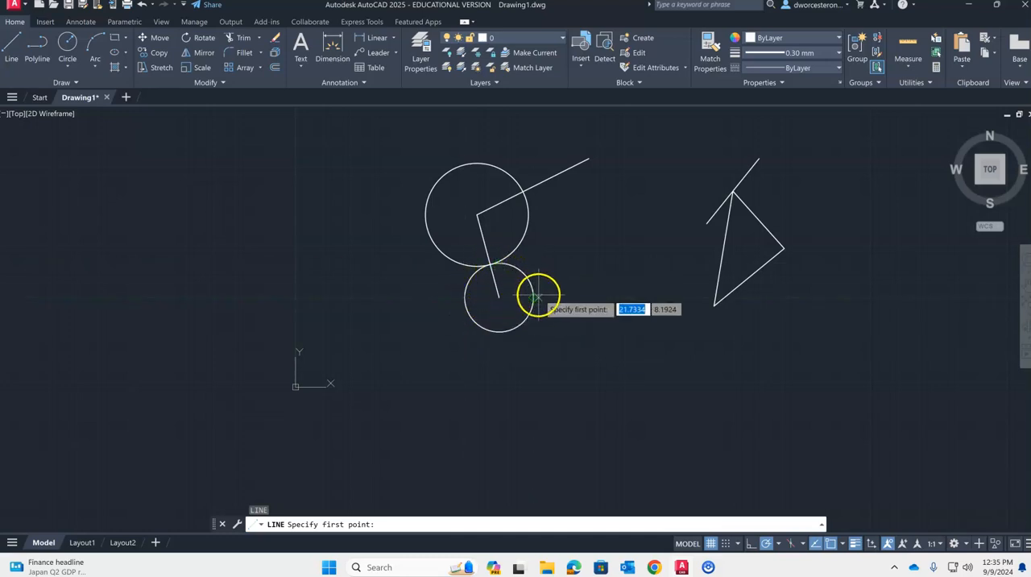
{"action": "left_click", "coordinate": [465, 298]}
{"action": "left_click", "coordinate": [500, 331]}
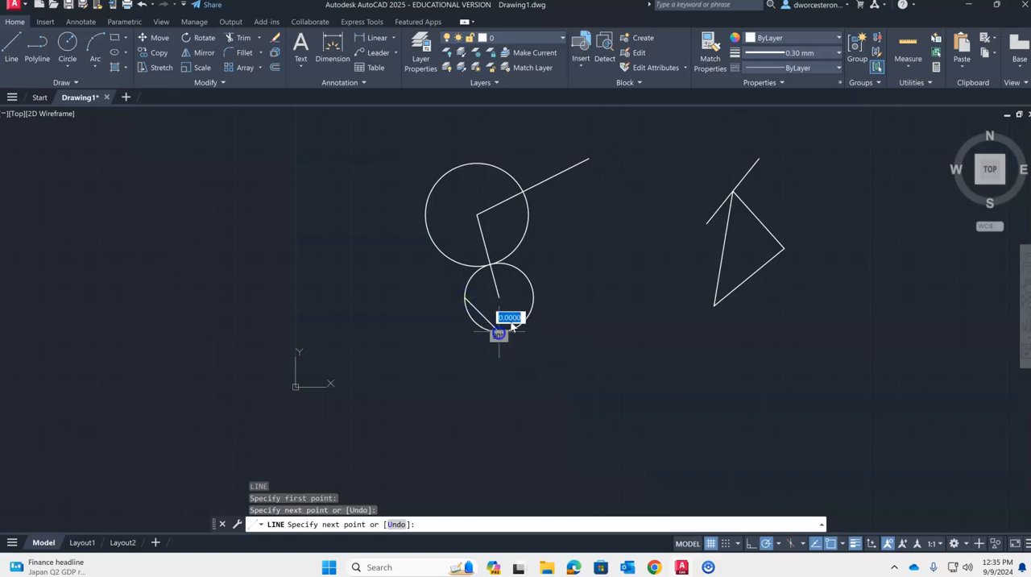
{"action": "left_click", "coordinate": [532, 296]}
{"action": "left_click", "coordinate": [500, 263]}
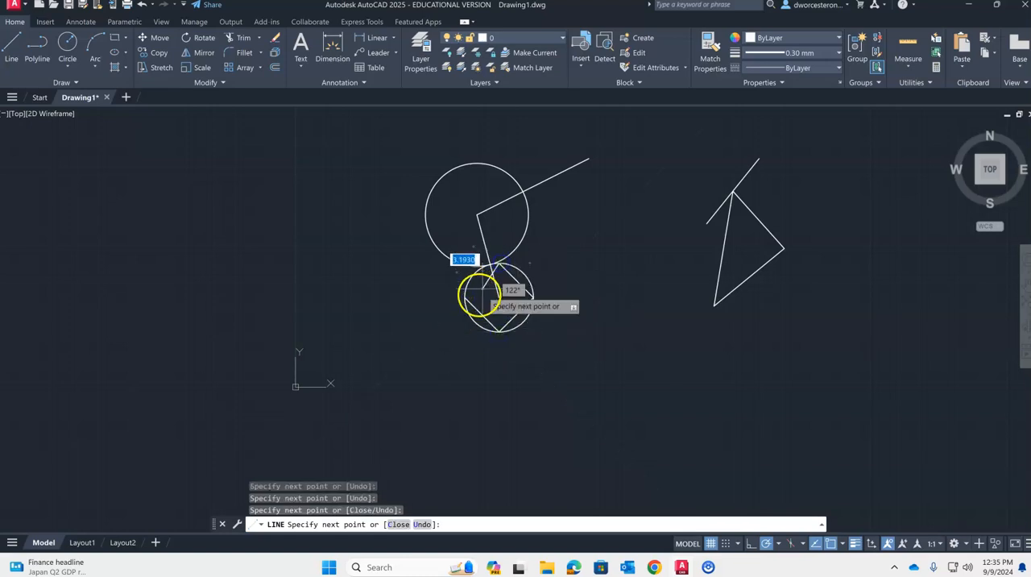
{"action": "left_click", "coordinate": [466, 297]}
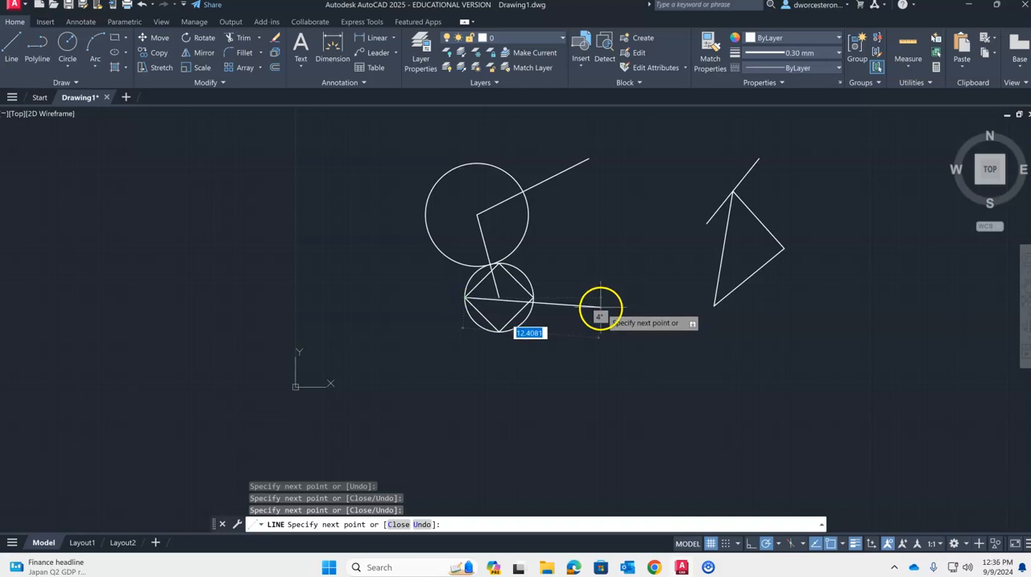
{"action": "key", "text": "Escape"}
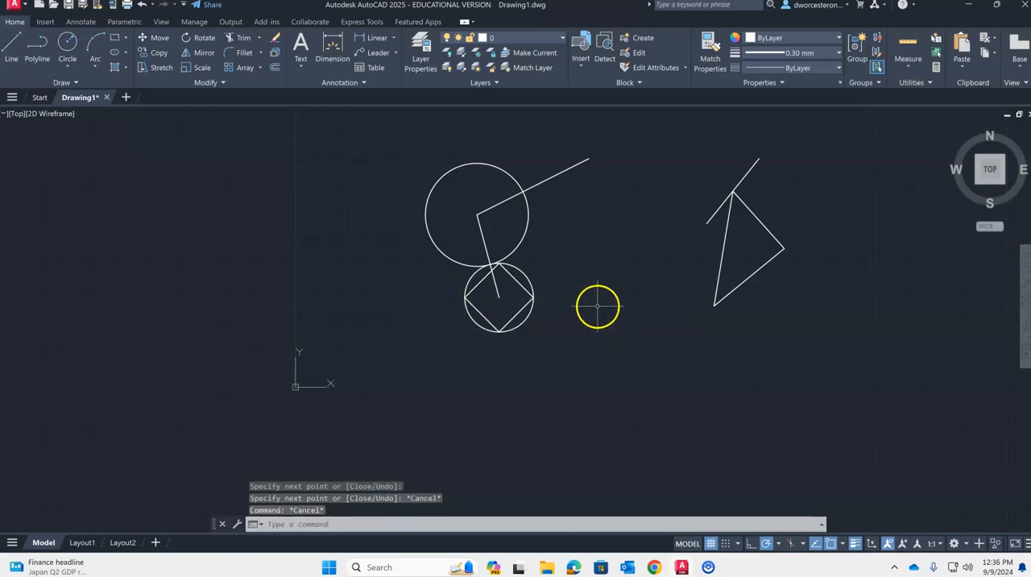
- Draw a long, slightly rising line below the small circle, extending to just below the triangle's lowest corner
{"action": "key", "text": "Return"}
{"action": "left_click", "coordinate": [465, 366]}
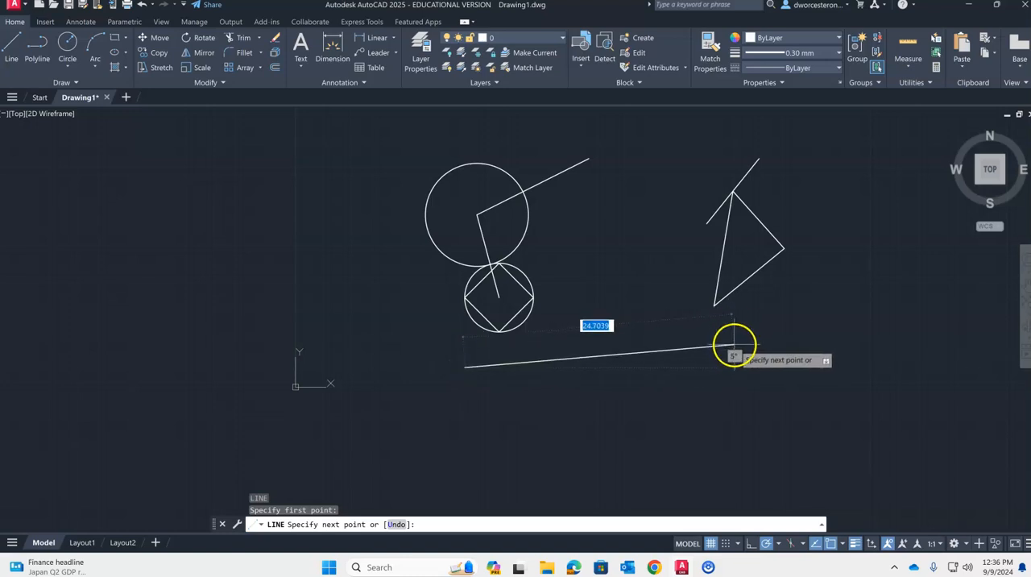
{"action": "left_click", "coordinate": [710, 349]}
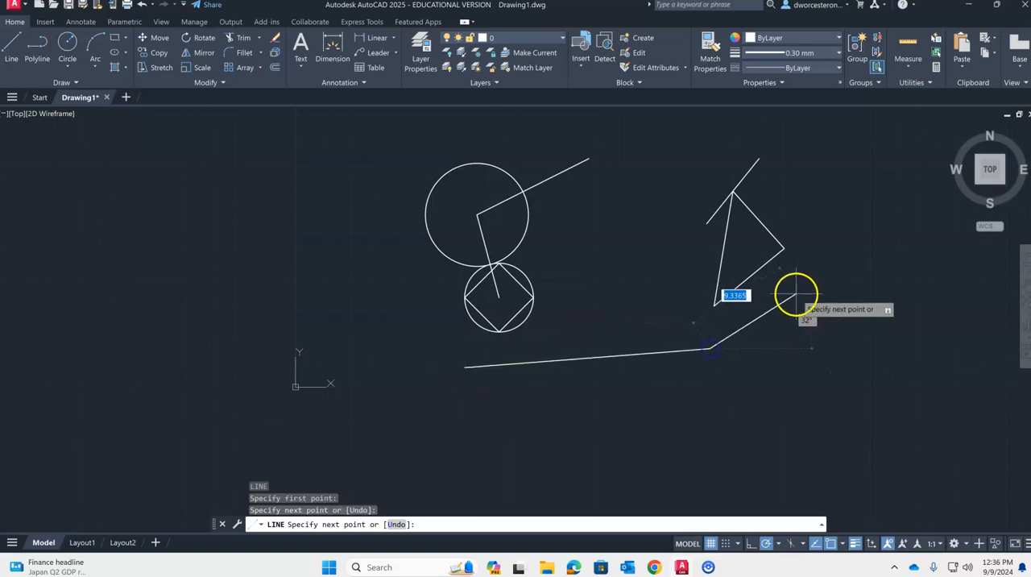
{"action": "key", "text": "Escape"}
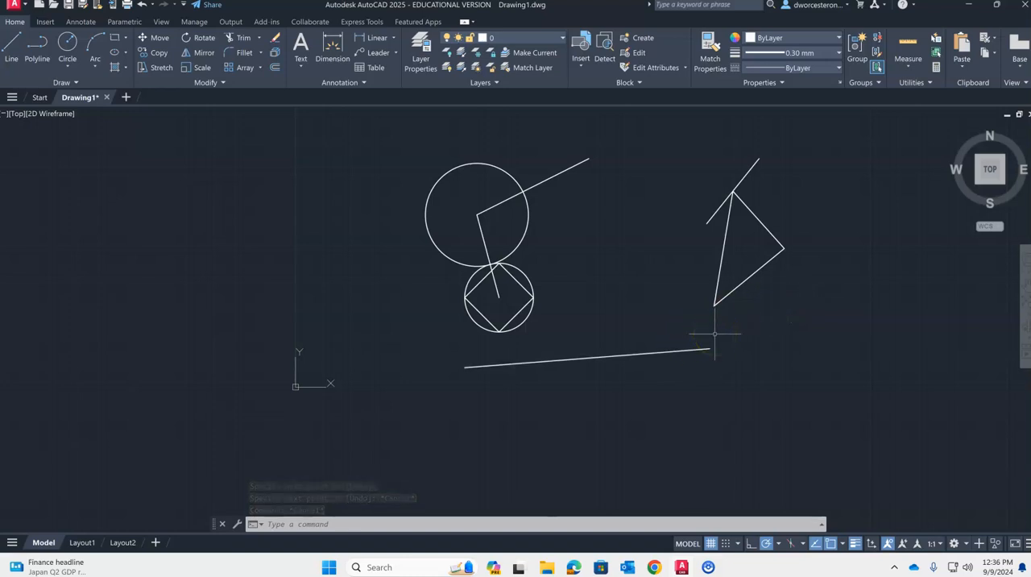
- Divide the long line below the circles into 3 equal segments
{"action": "type", "text": "div"}
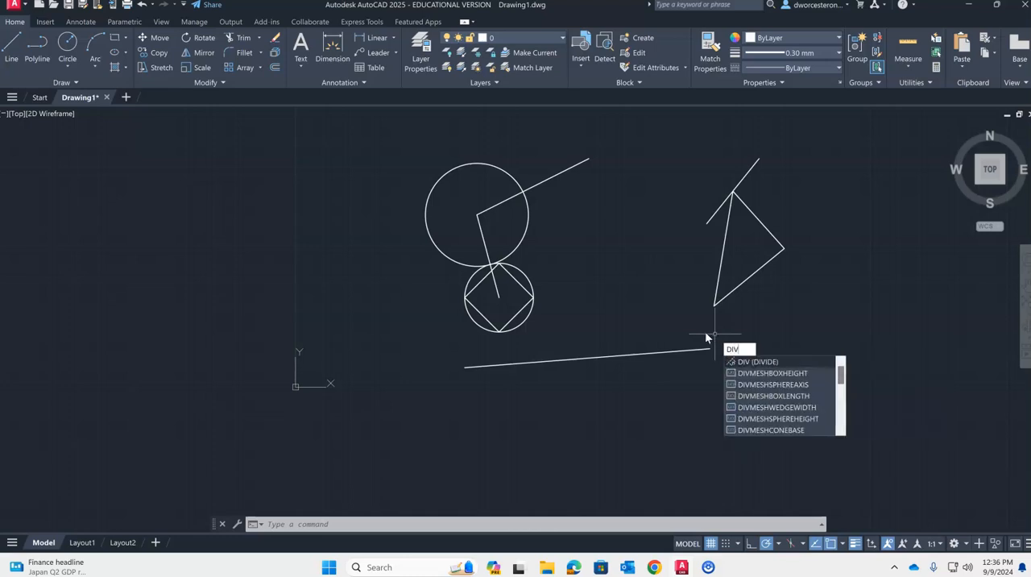
{"action": "key", "text": "Return"}
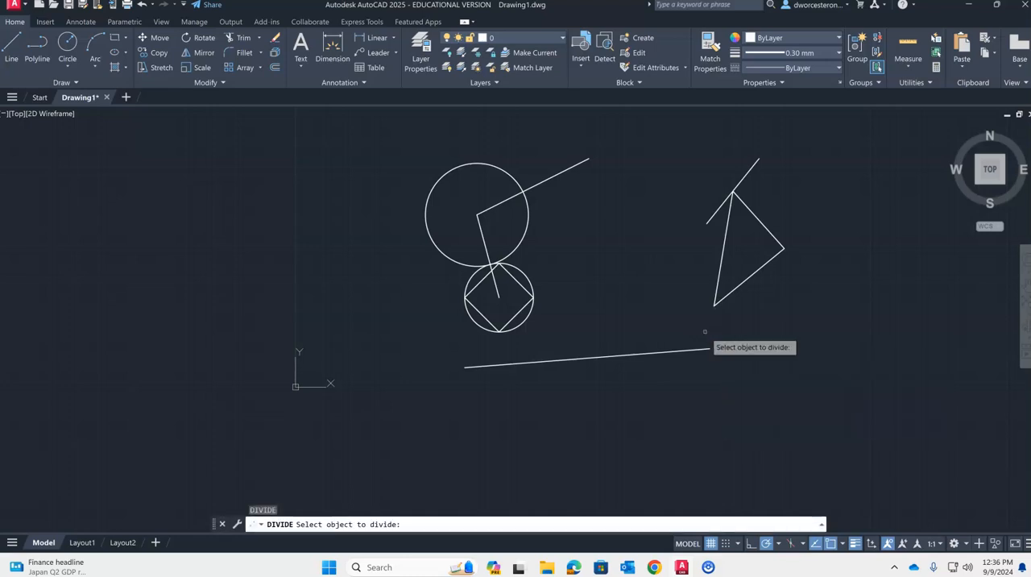
{"action": "left_click", "coordinate": [604, 357]}
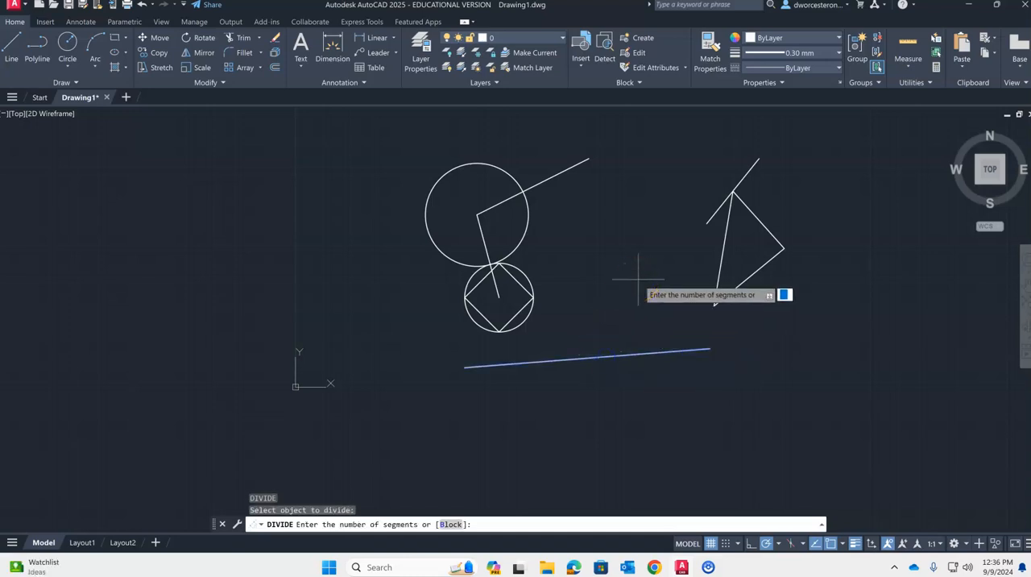
{"action": "type", "text": "3"}
{"action": "key", "text": "Return"}
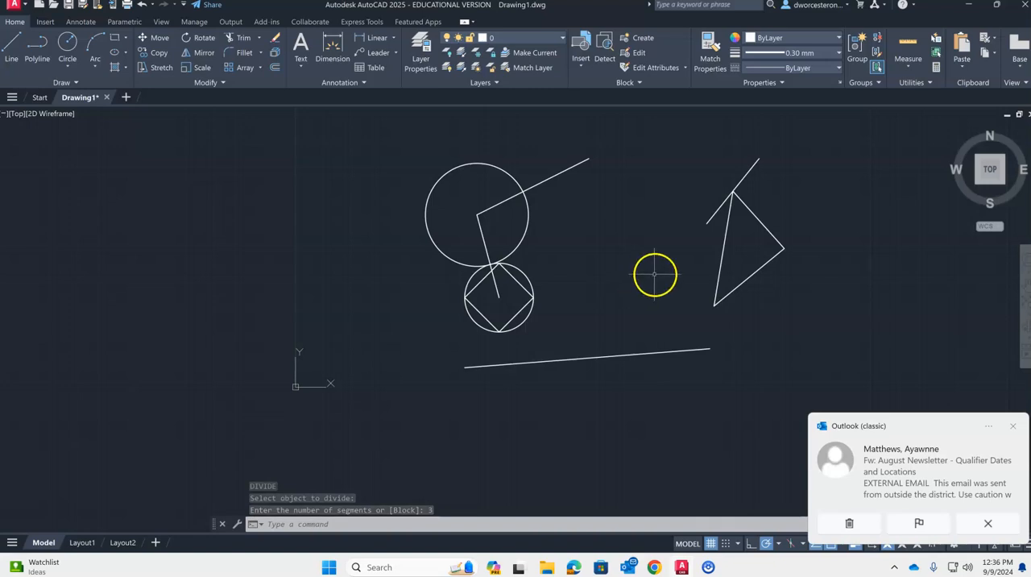
- Draw a short vertical line downward from each of the long line's two division points, snapping to the nodes
{"action": "type", "text": "l"}
{"action": "key", "text": "Return"}
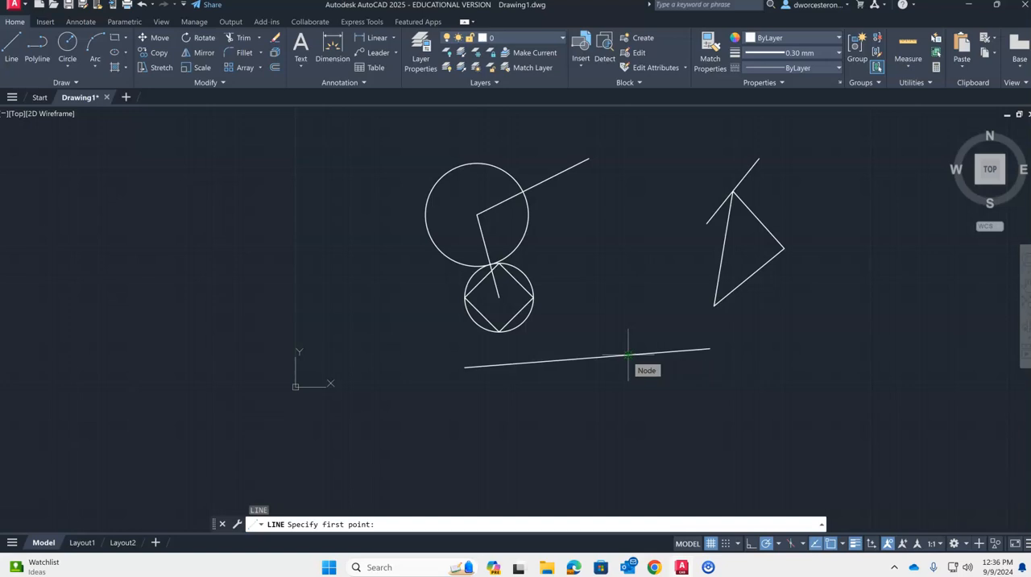
{"action": "left_click", "coordinate": [629, 354]}
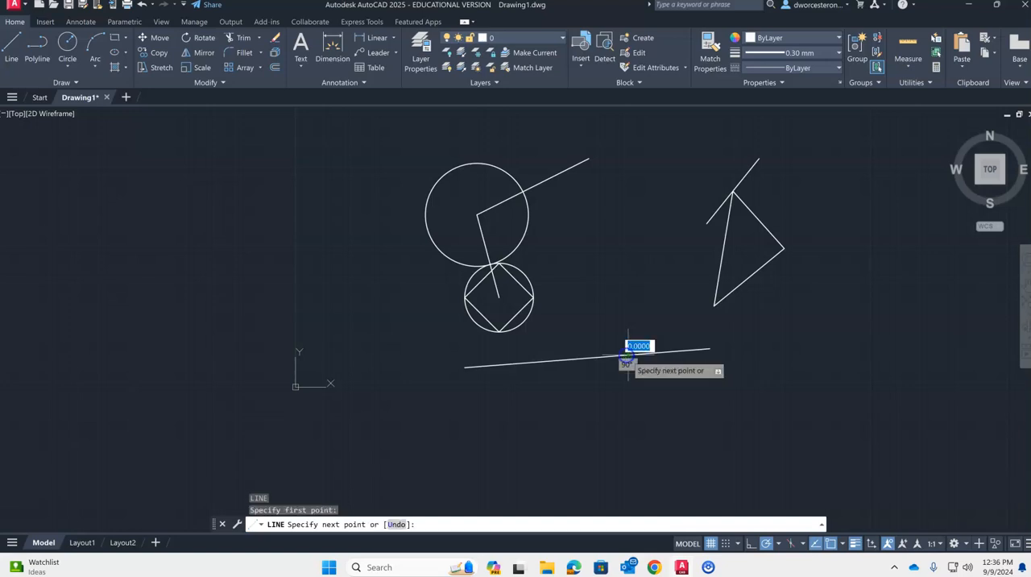
{"action": "left_click", "coordinate": [630, 375]}
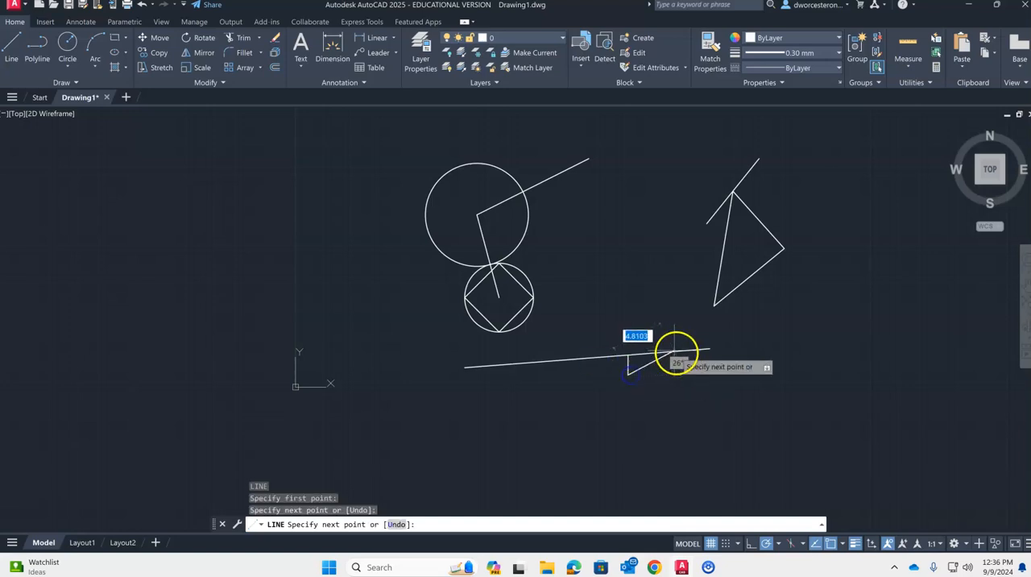
{"action": "key", "text": "Return"}
{"action": "key", "text": "Return"}
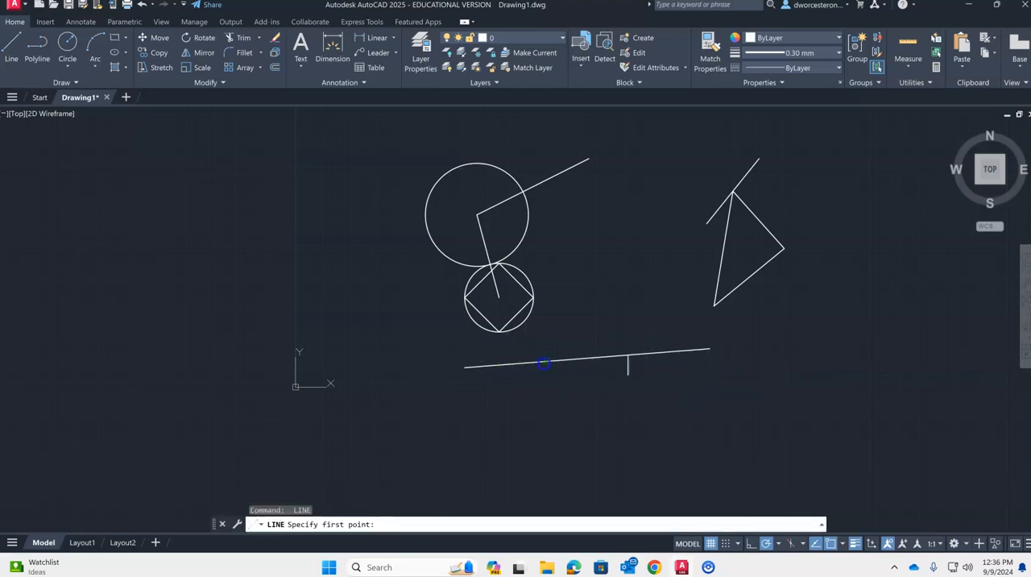
{"action": "left_click", "coordinate": [546, 378]}
{"action": "key", "text": "Escape"}
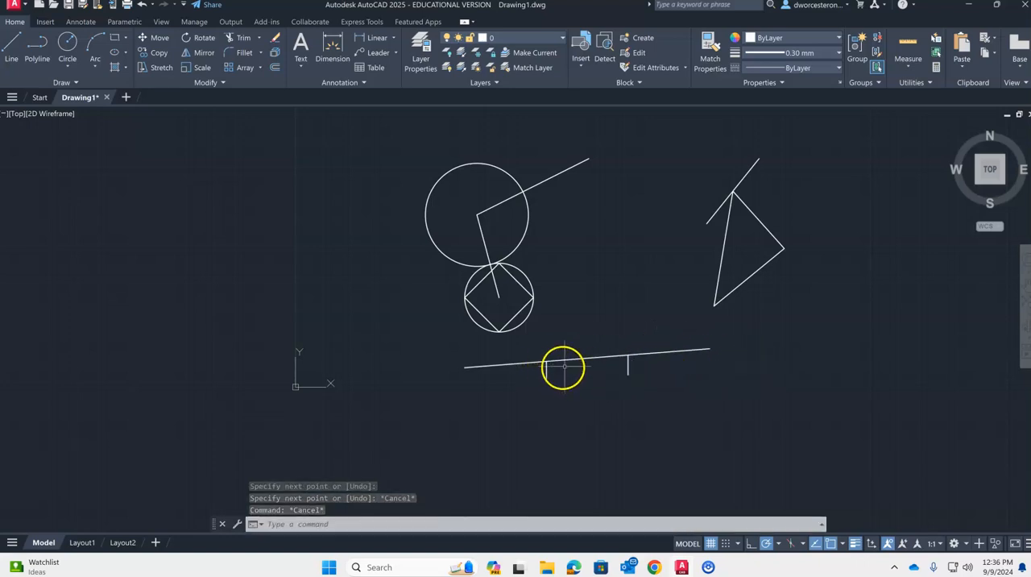
{"action": "left_click", "coordinate": [842, 544]}
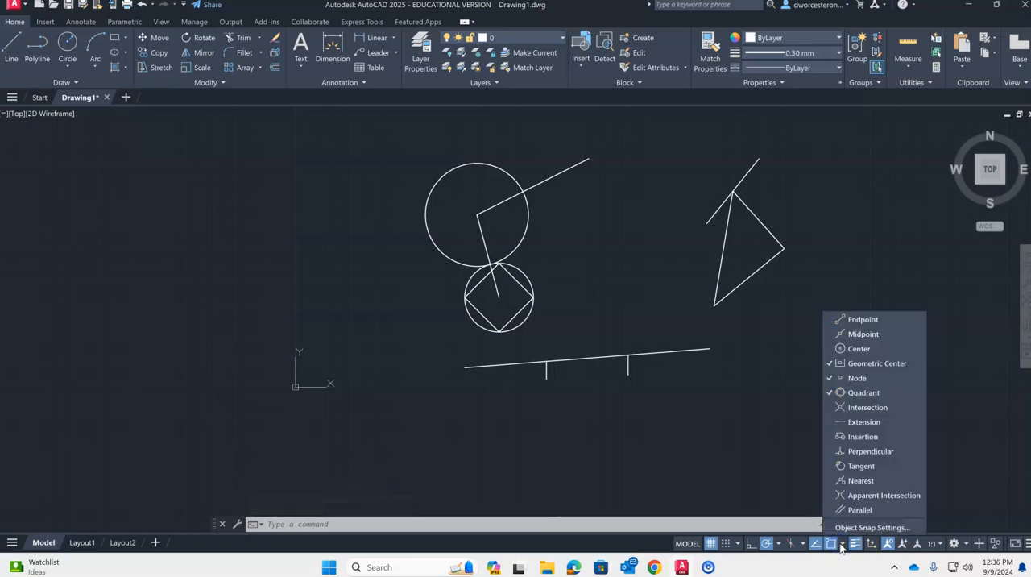
{"action": "key", "text": "Escape"}
{"action": "key", "text": "Escape"}
{"action": "key", "text": "Escape"}
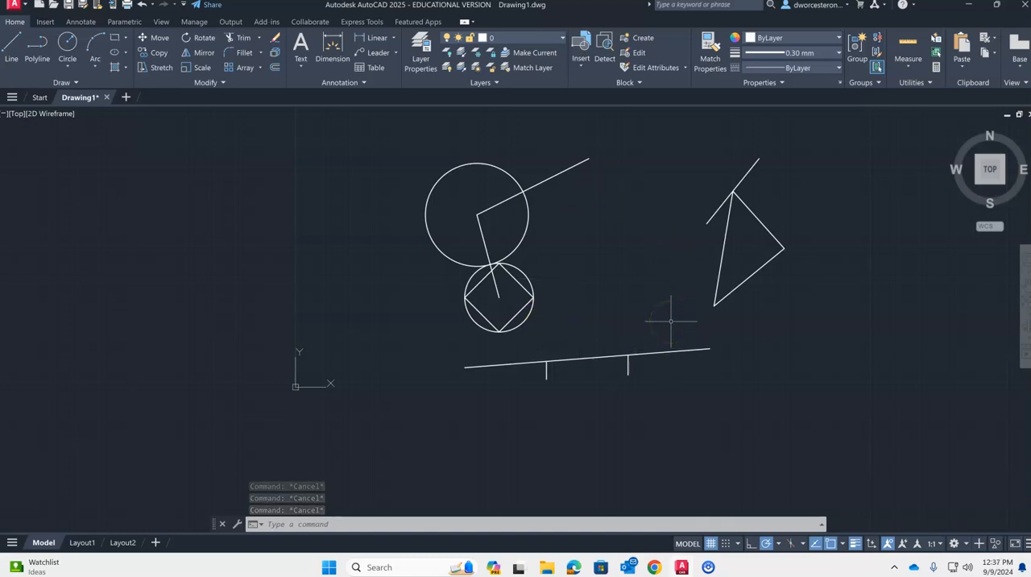
- Draw an 8-sided polygon inscribed in a circle of about 5.92 radius, between the circles and the triangle, with one vertex straight up
{"action": "type", "text": "POL"}
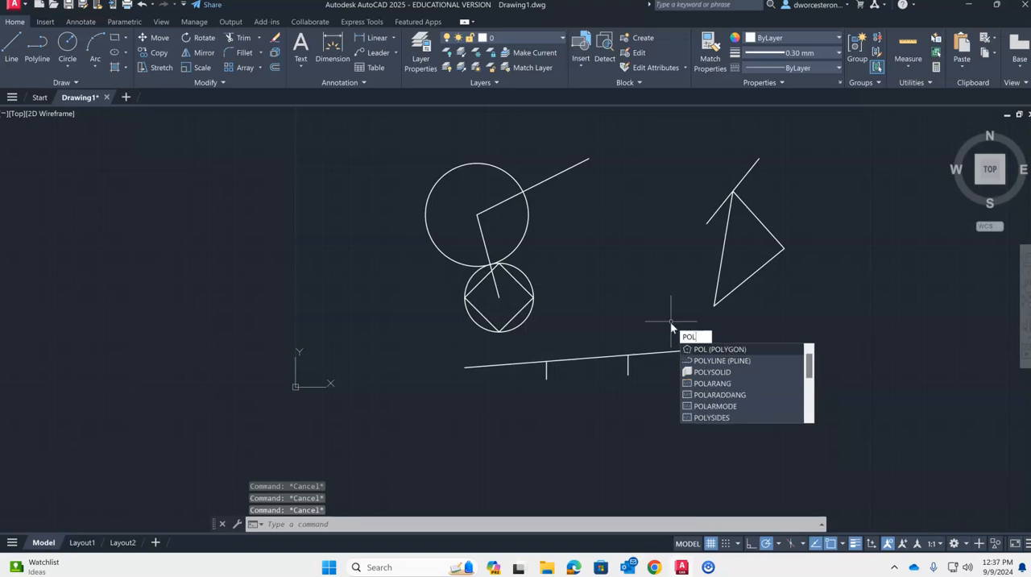
{"action": "key", "text": "Return"}
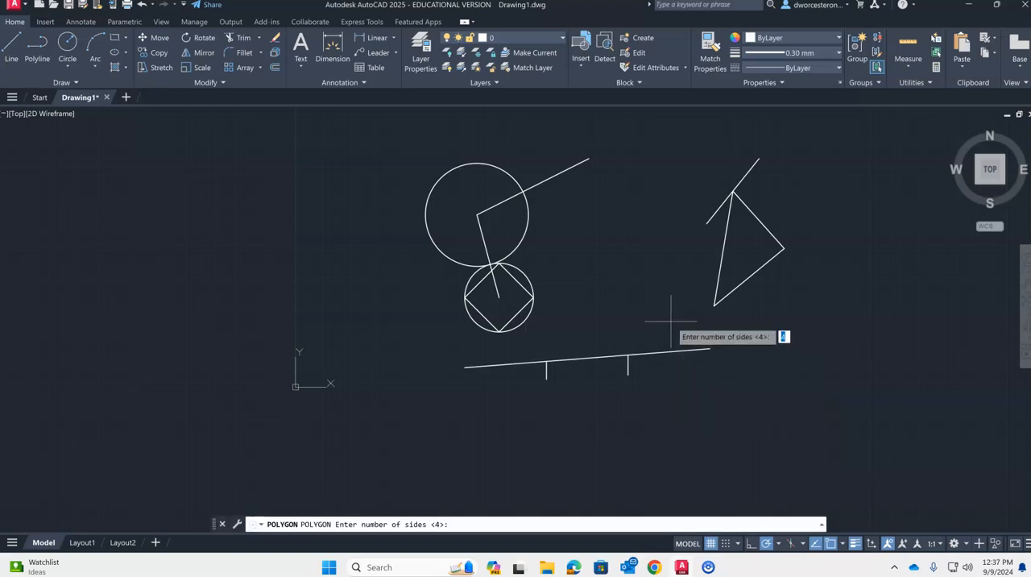
{"action": "type", "text": "8"}
{"action": "key", "text": "Return"}
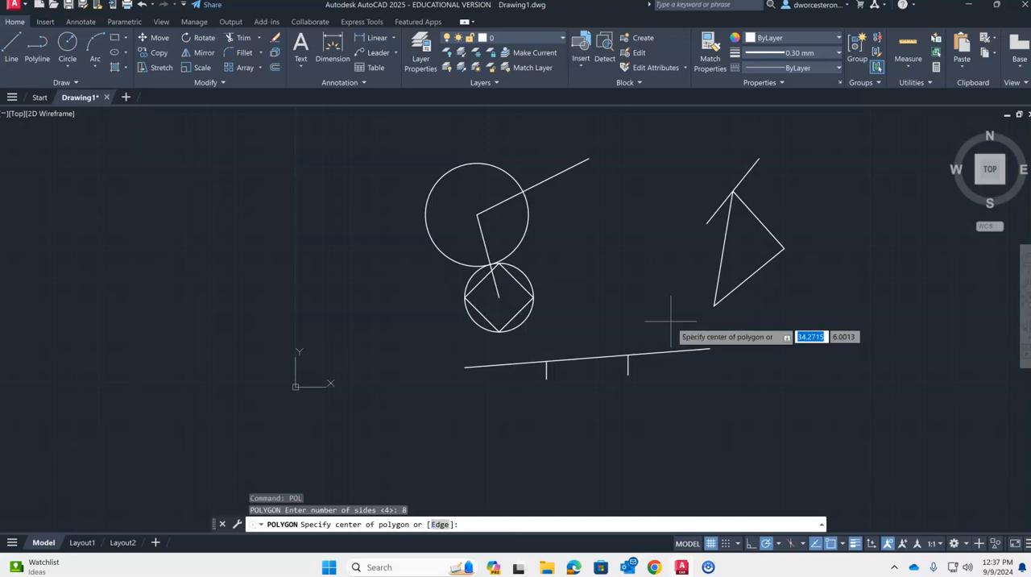
{"action": "left_click", "coordinate": [606, 277]}
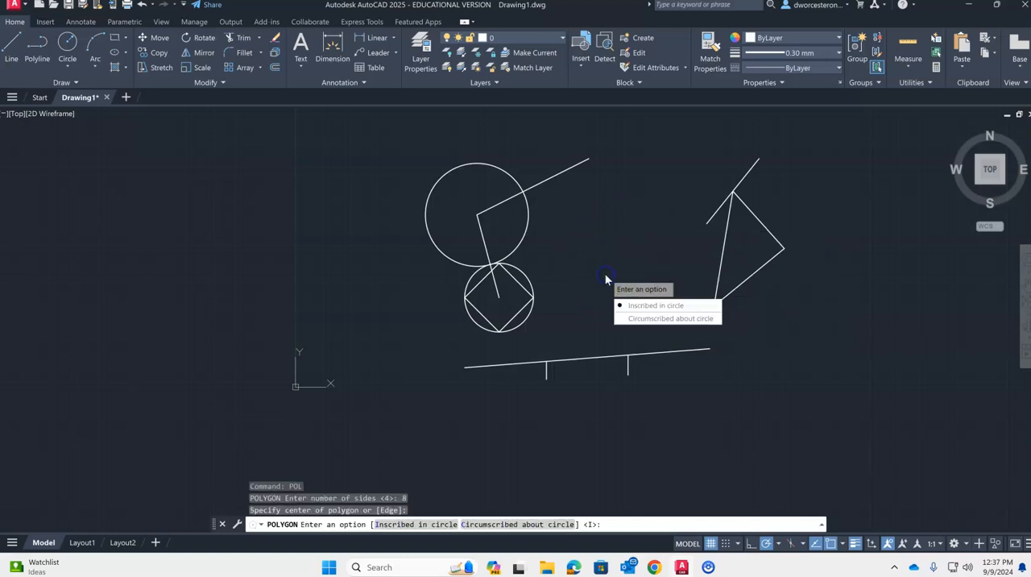
{"action": "left_click", "coordinate": [645, 306]}
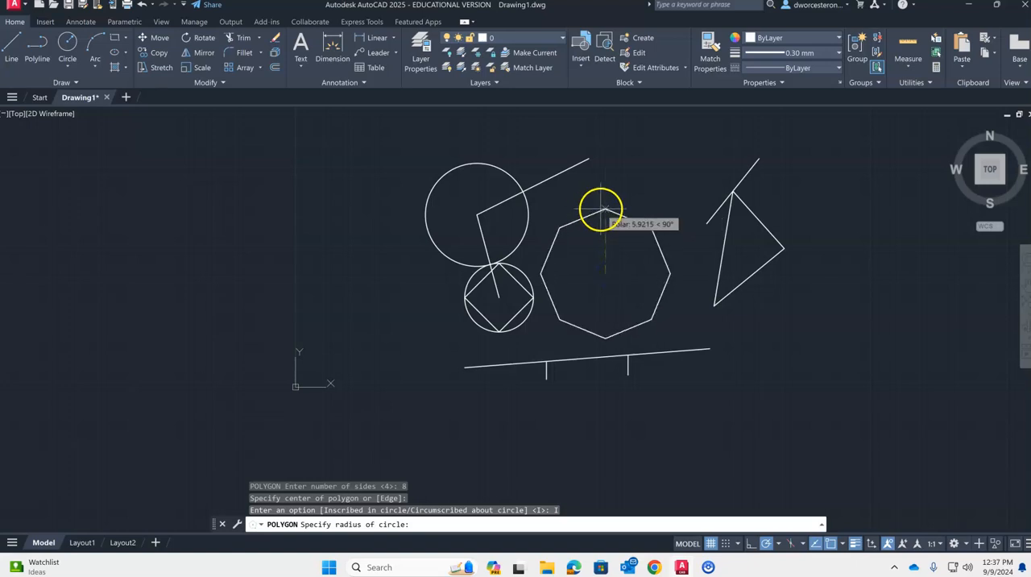
{"action": "left_click", "coordinate": [606, 210]}
{"action": "key", "text": "Escape"}
{"action": "key", "text": "Escape"}
{"action": "key", "text": "Escape"}
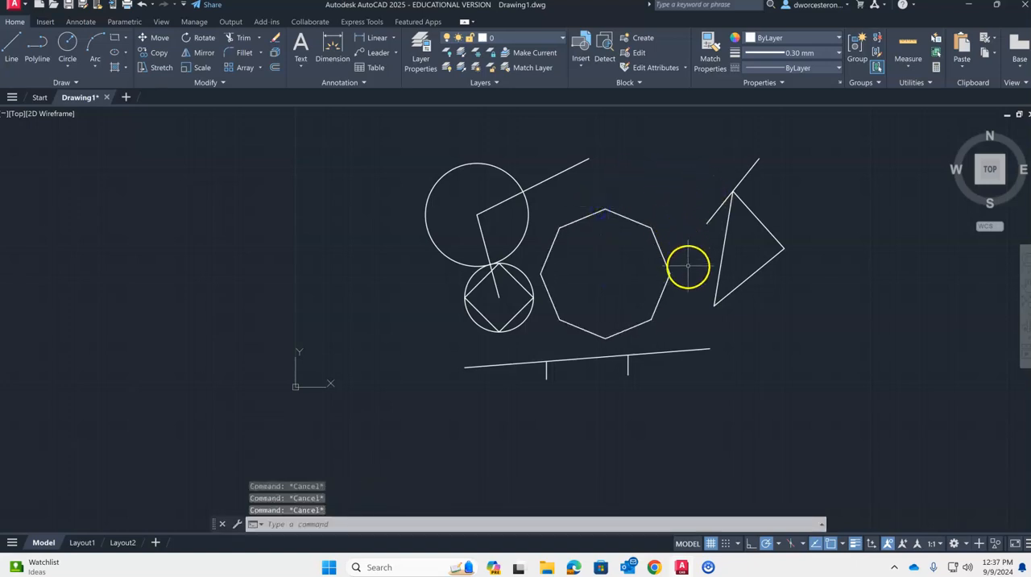
- Draw a line from the octagon's geometric center to a point outside it, up and slightly to the right
{"action": "key", "text": "Return"}
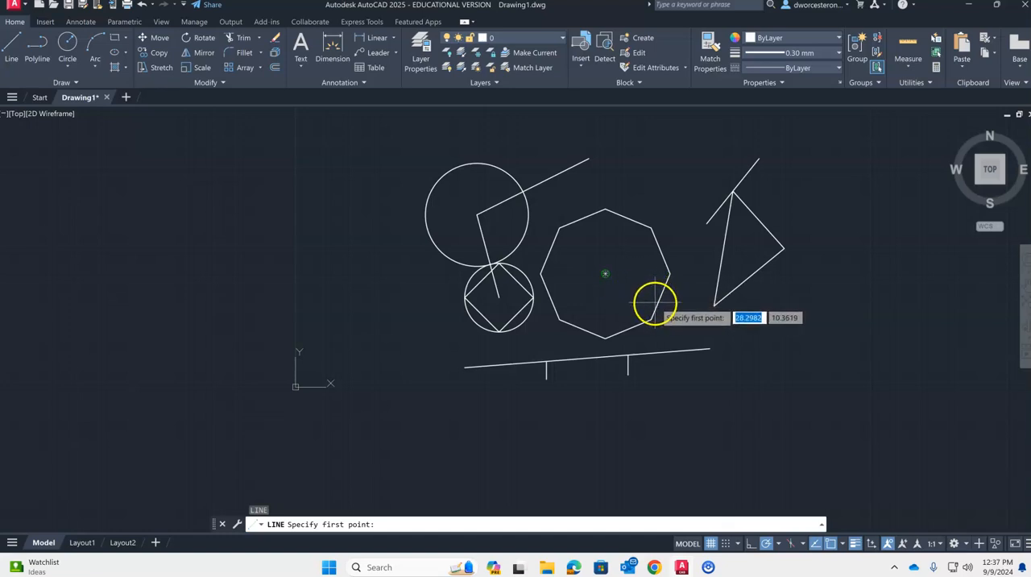
{"action": "left_click", "coordinate": [605, 273]}
{"action": "left_click", "coordinate": [638, 175]}
{"action": "key", "text": "Escape"}
{"action": "key", "text": "Escape"}
- Compare the grips of the triangle's individual sides with those of the whole octagon by selecting them, and clear the selection
{"action": "left_click", "coordinate": [756, 218]}
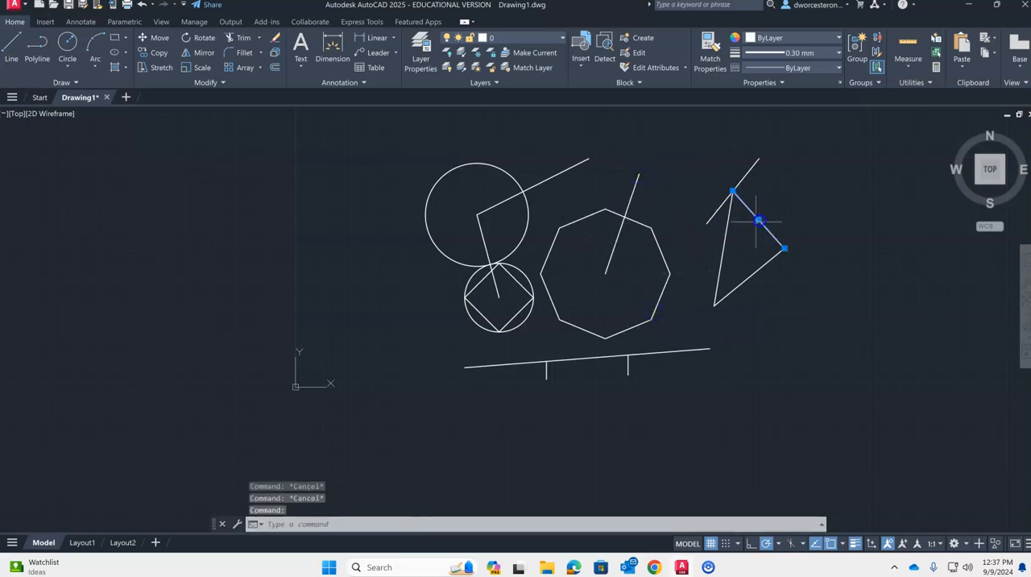
{"action": "left_click", "coordinate": [750, 273]}
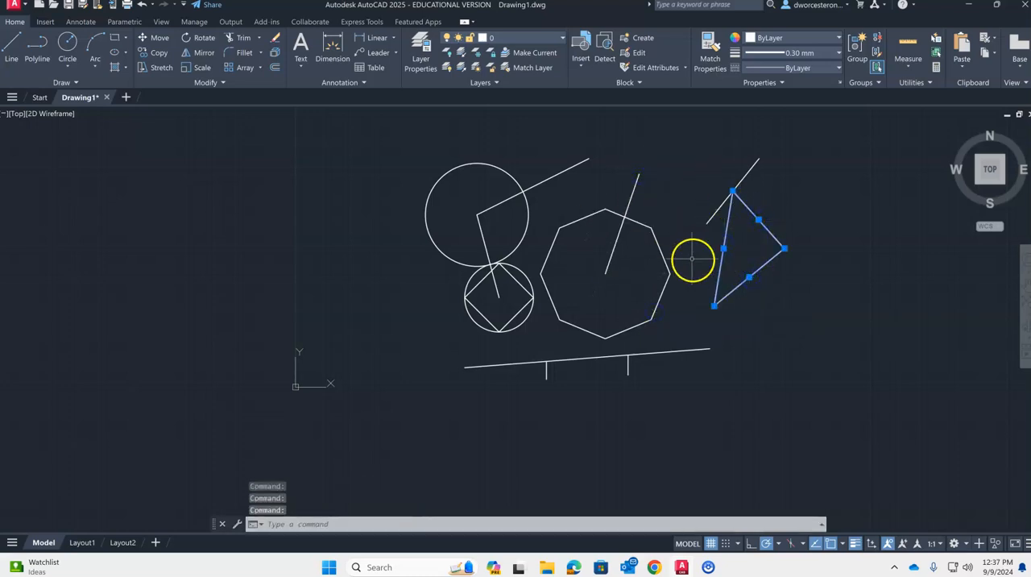
{"action": "key", "text": "Escape"}
{"action": "key", "text": "Escape"}
{"action": "left_click", "coordinate": [661, 255]}
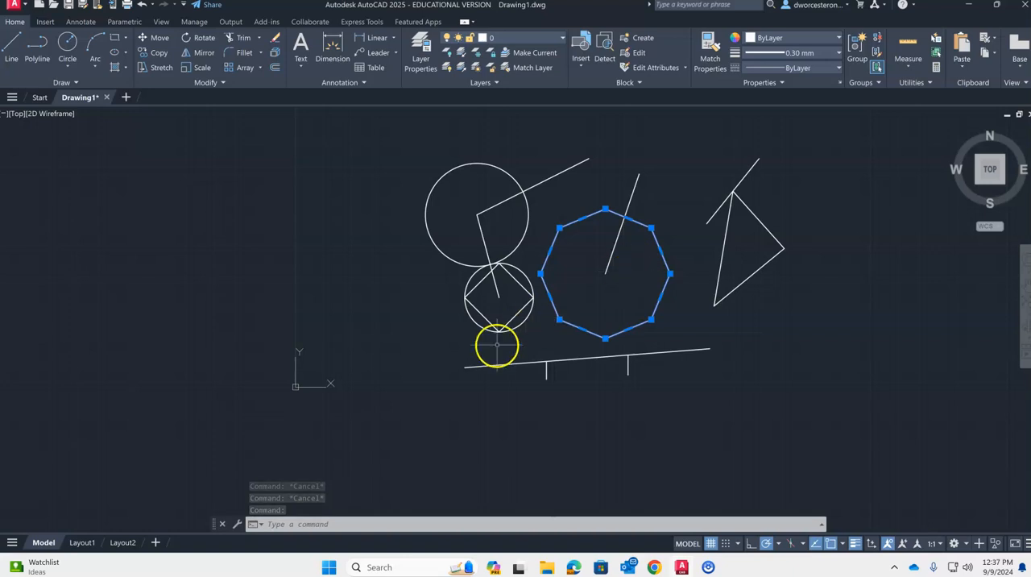
{"action": "key", "text": "Escape"}
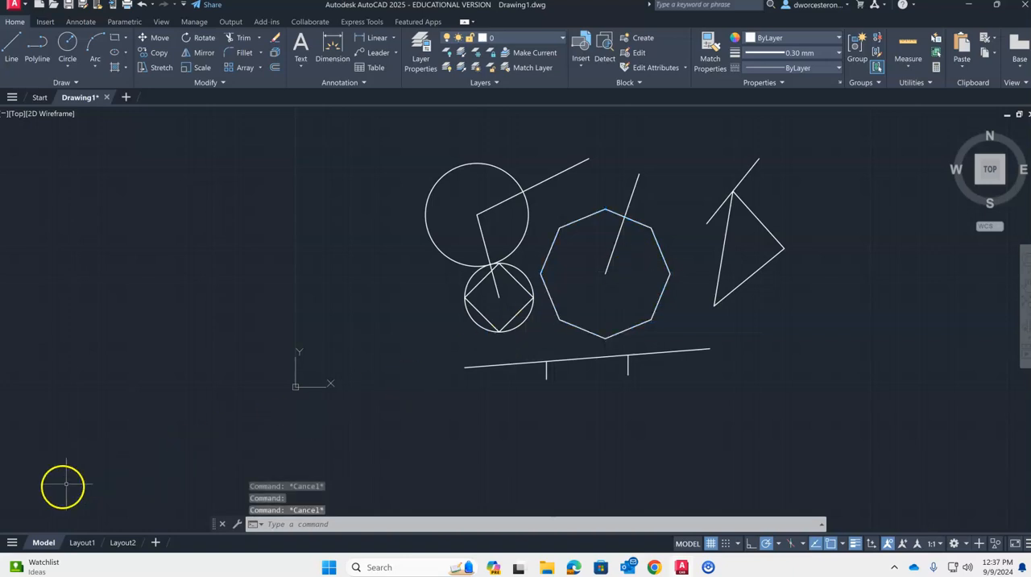
- Turn off the Geometric Center, Node and Quadrant object snaps and turn on Intersection, Extension and Perpendicular
{"action": "left_click", "coordinate": [844, 546]}
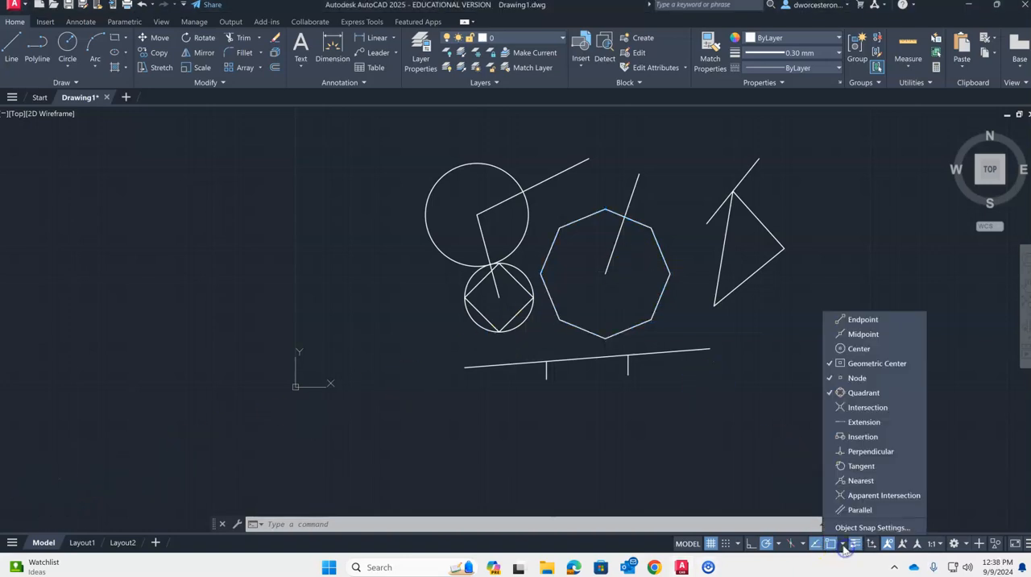
{"action": "left_click", "coordinate": [827, 394]}
{"action": "left_click", "coordinate": [835, 409]}
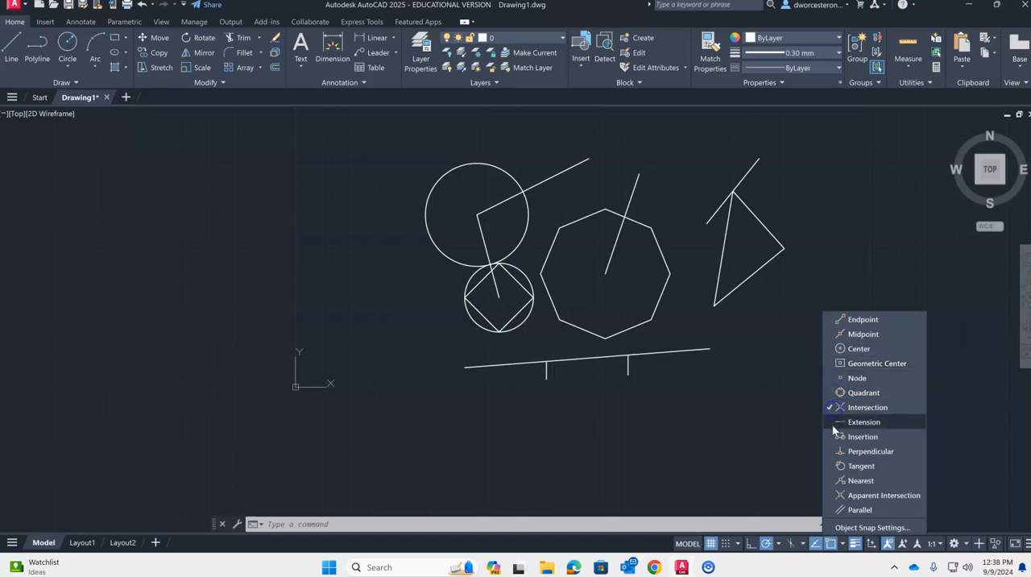
{"action": "left_click", "coordinate": [833, 456]}
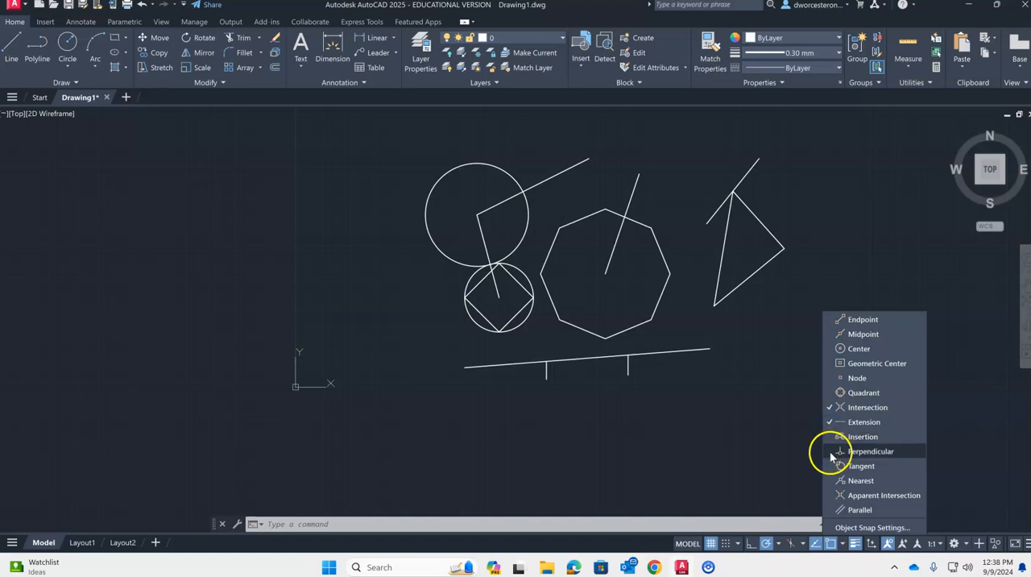
{"action": "left_click", "coordinate": [883, 439]}
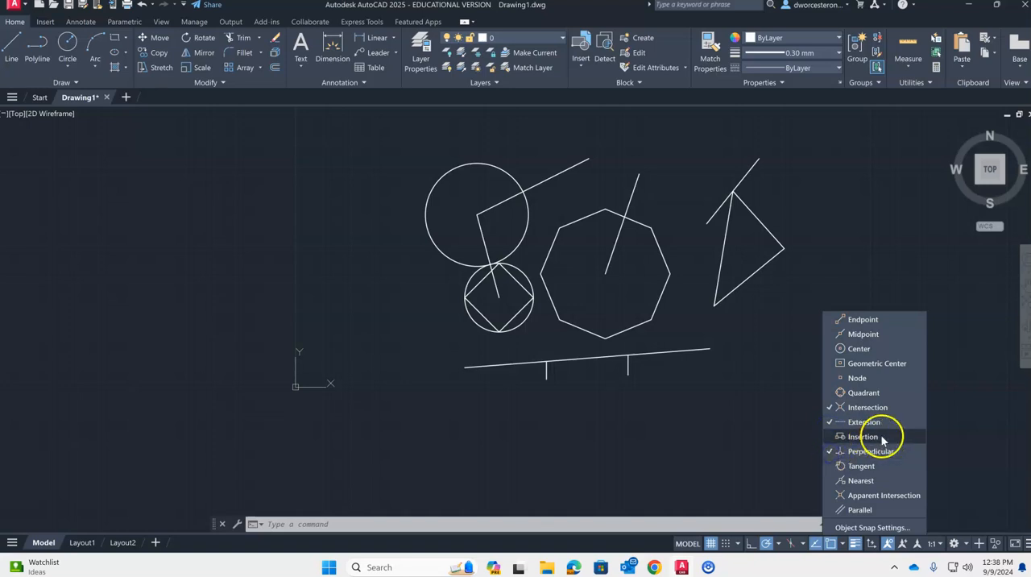
{"action": "left_click", "coordinate": [833, 436]}
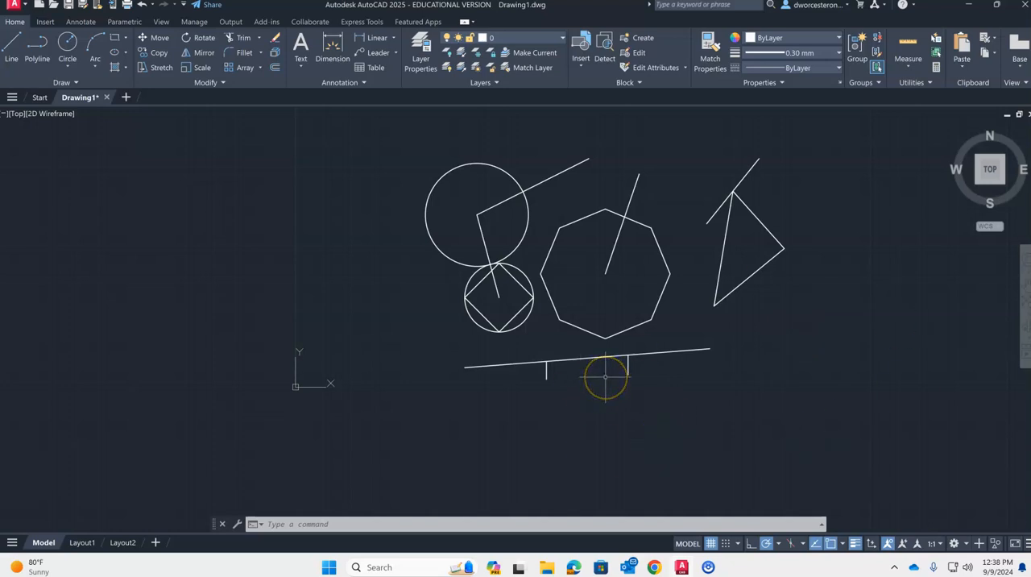
- Draw connected lines through the intersections on the octagon's upper edge, the large circle's edge, the line between the circle centers, and the triangle's apex
{"action": "key", "text": "Return"}
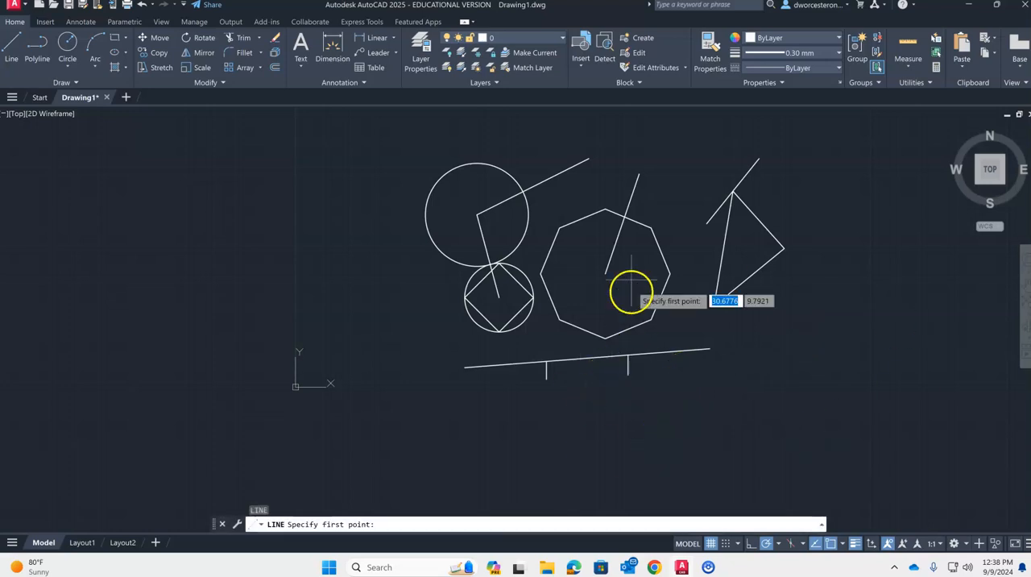
{"action": "left_click", "coordinate": [624, 216]}
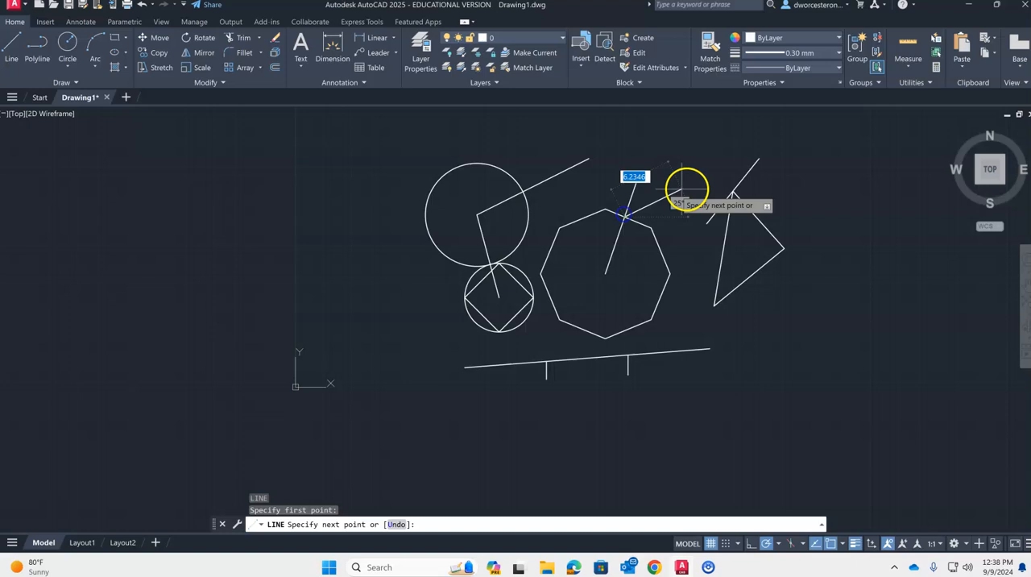
{"action": "left_click", "coordinate": [522, 192]}
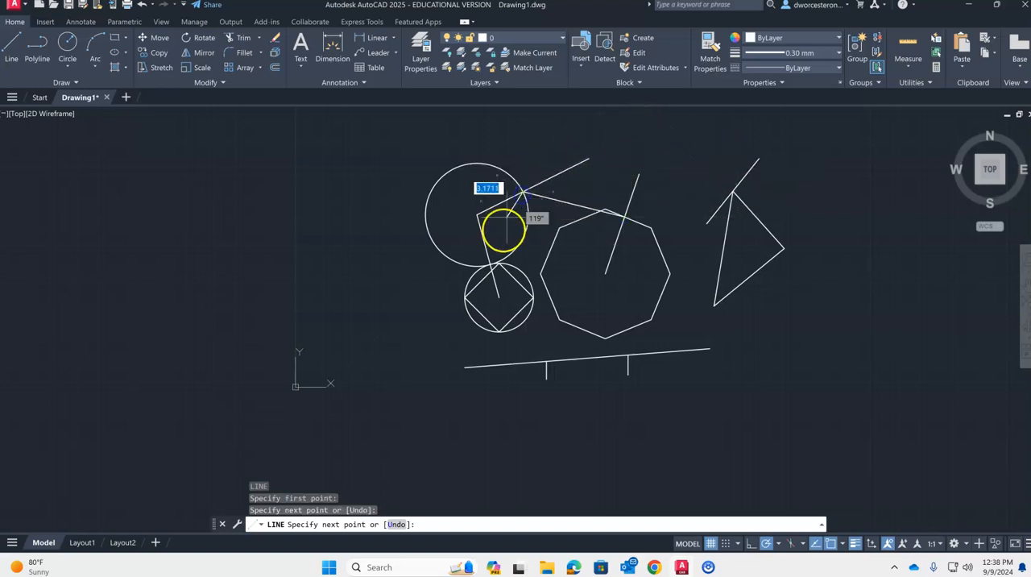
{"action": "left_click", "coordinate": [496, 264]}
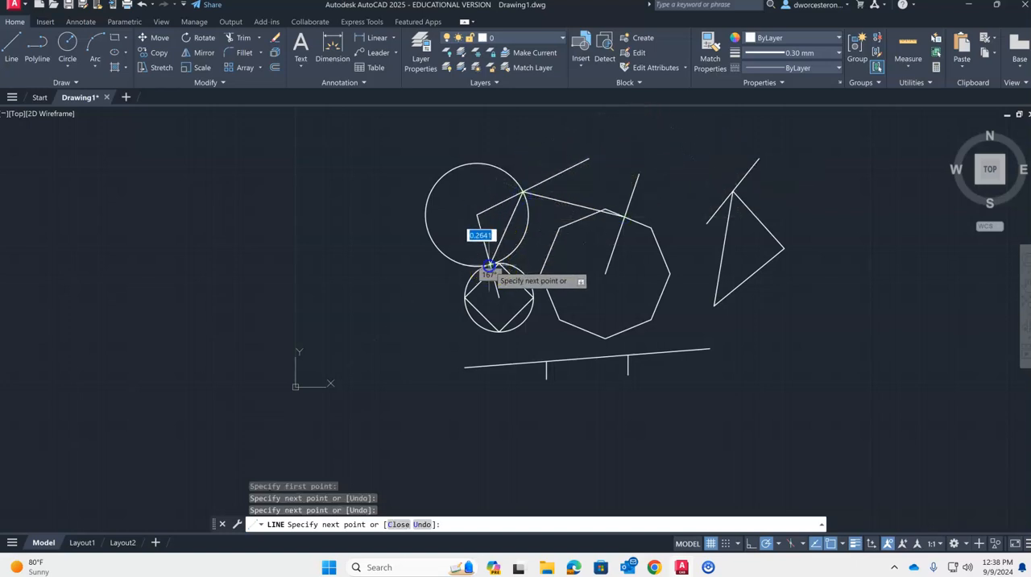
{"action": "left_click", "coordinate": [733, 192]}
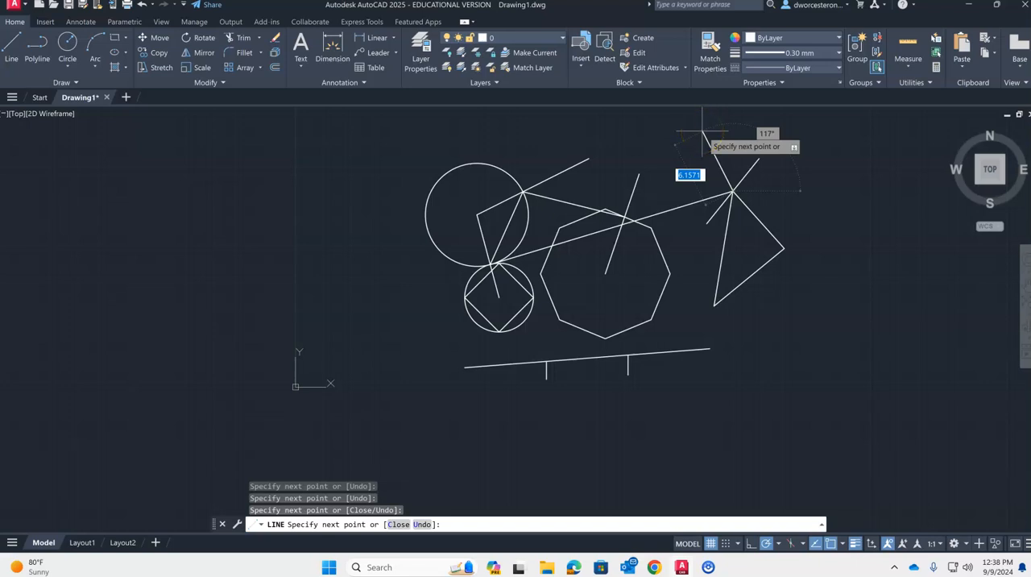
{"action": "key", "text": "Escape"}
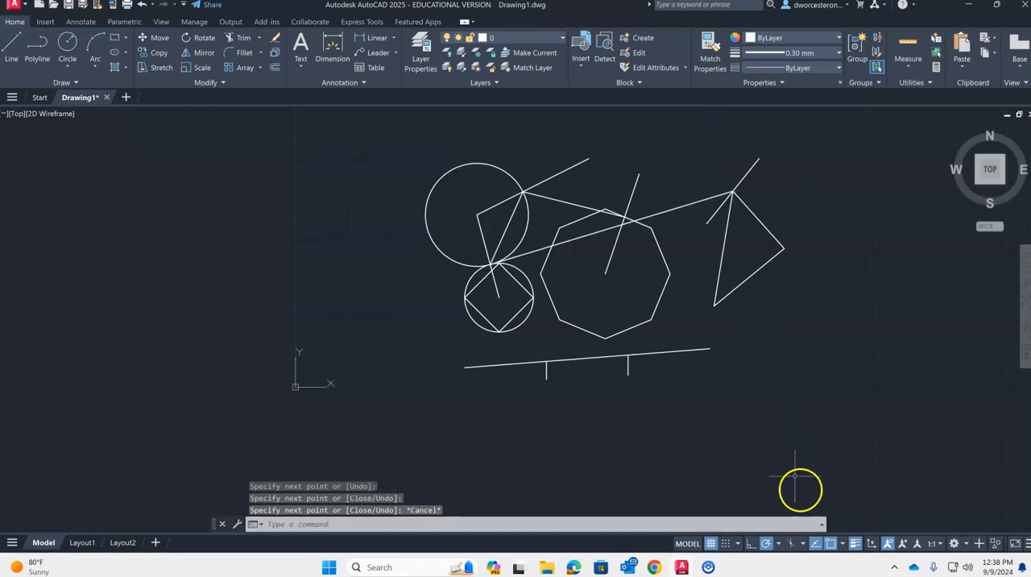
{"action": "left_click", "coordinate": [843, 545]}
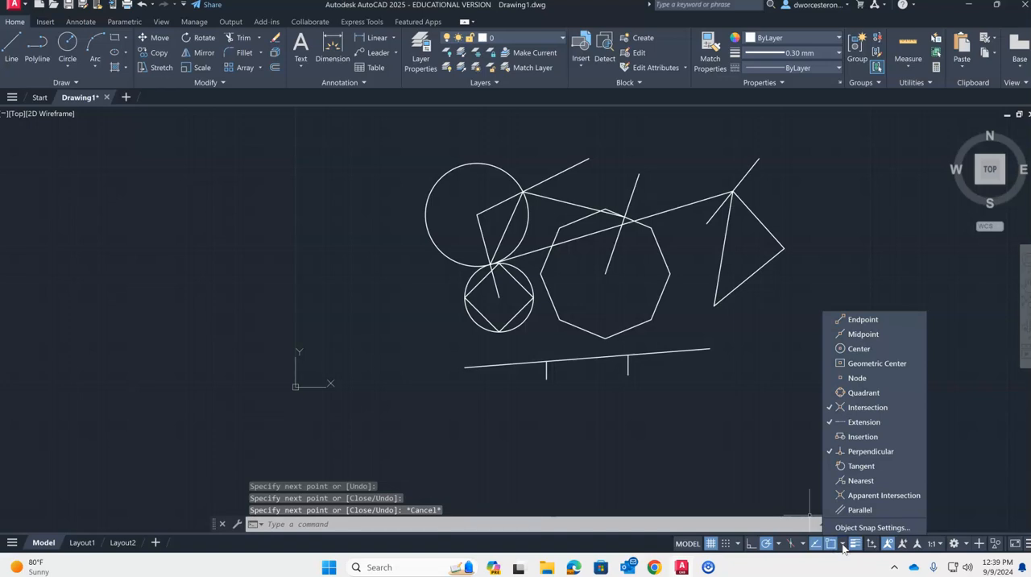
{"action": "key", "text": "Escape"}
{"action": "key", "text": "Escape"}
{"action": "key", "text": "Escape"}
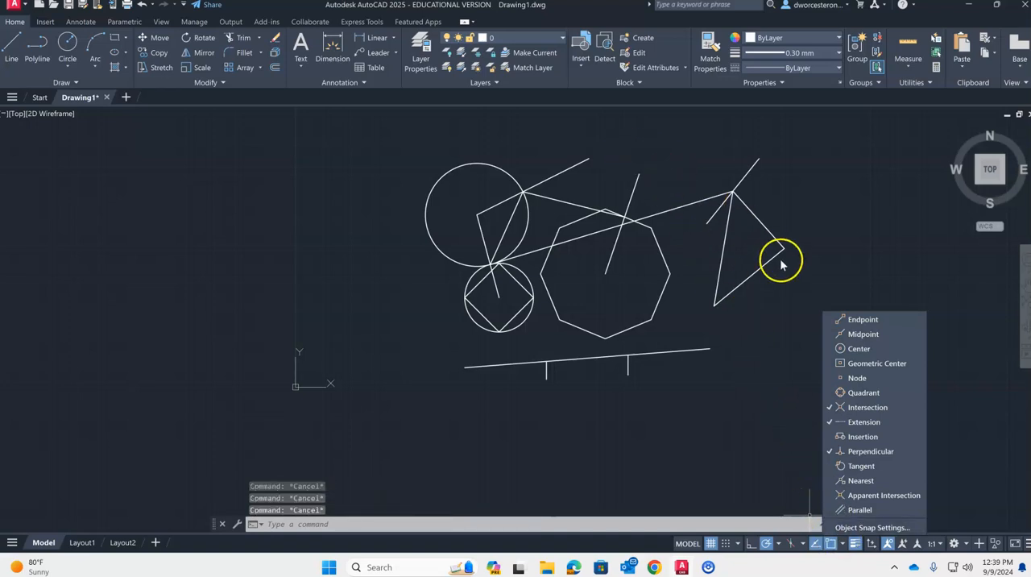
{"action": "left_click", "coordinate": [798, 265]}
{"action": "middle_click_drag", "start_coordinate": [585, 168], "coordinate": [588, 219]}
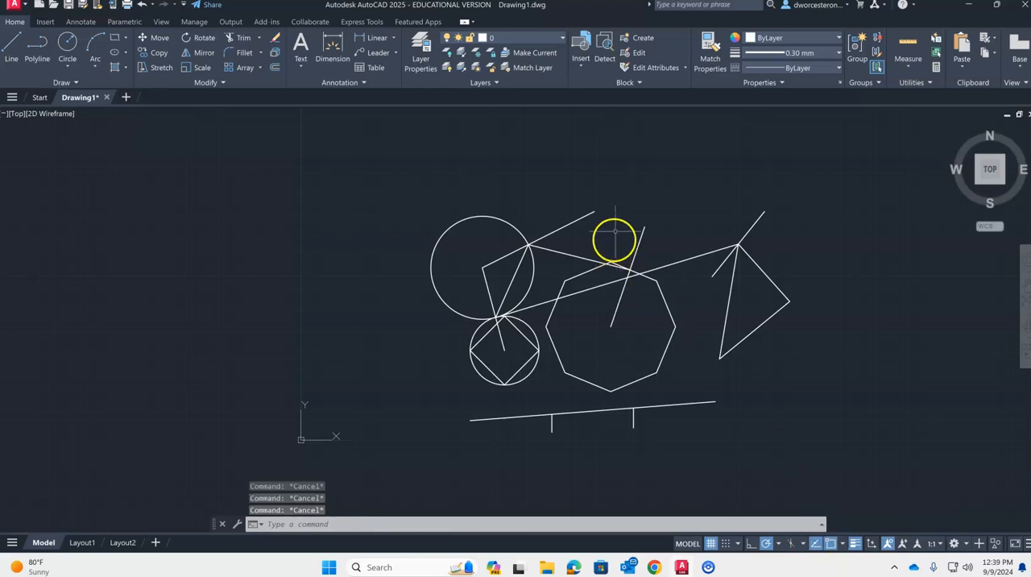
{"action": "scroll", "coordinate": [619, 198], "scroll_direction": "up", "scroll_amount": 4}
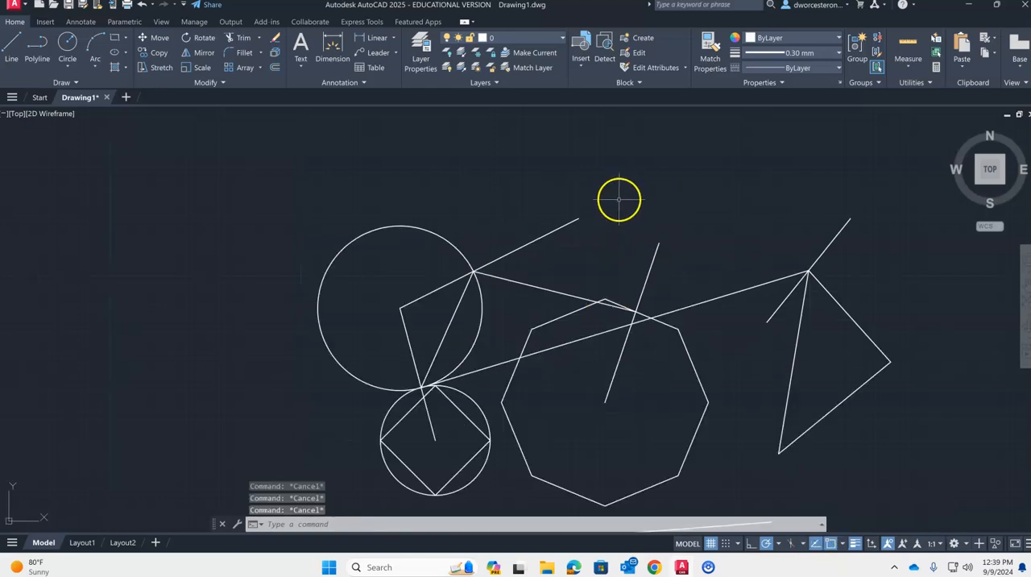
{"action": "key", "text": "l"}
{"action": "key", "text": "Return"}
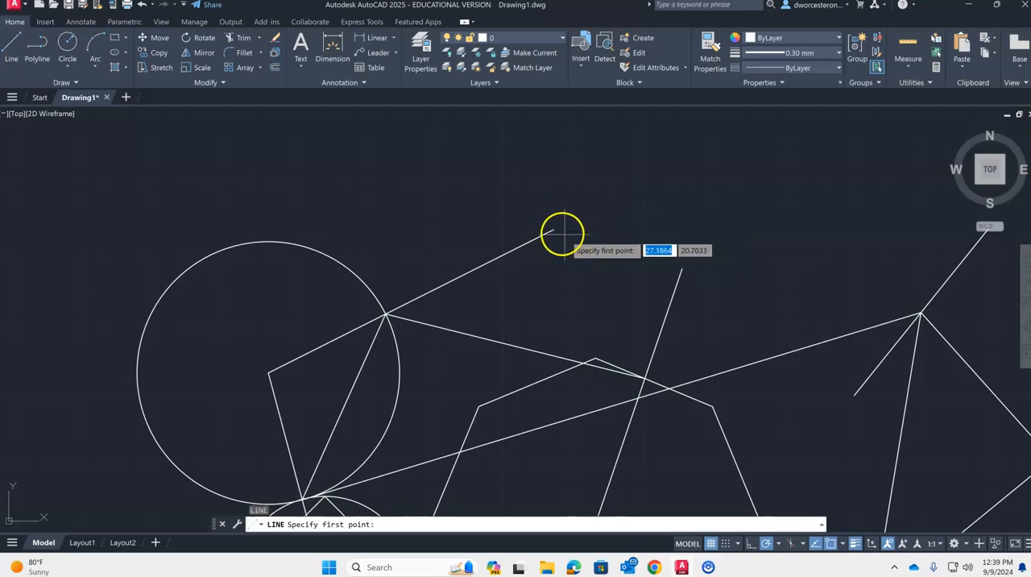
{"action": "left_click", "coordinate": [553, 231]}
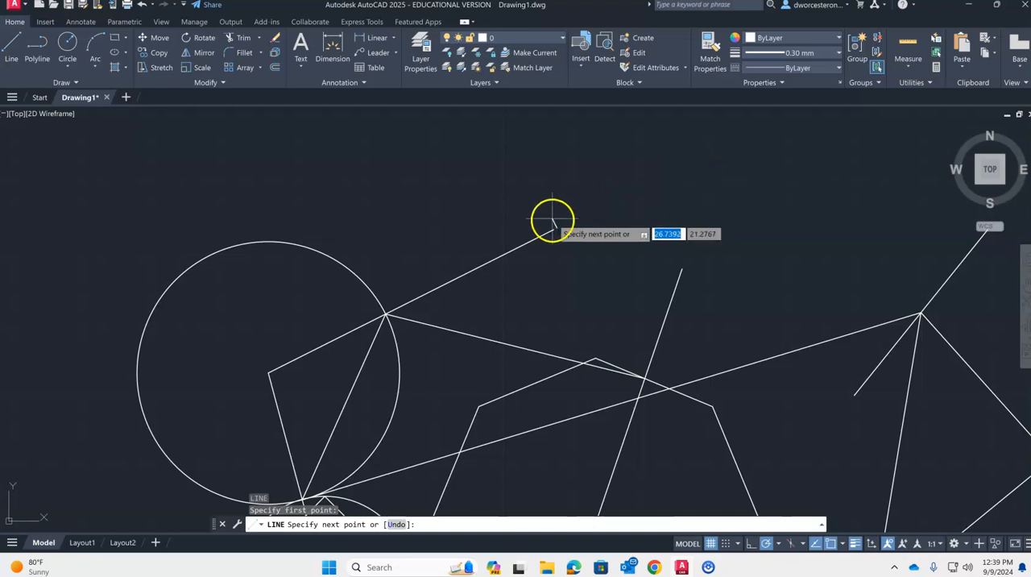
{"action": "key", "text": "Escape"}
- Turn on the Endpoint object snap alongside Intersection, Extension and Perpendicular
{"action": "left_click", "coordinate": [843, 543]}
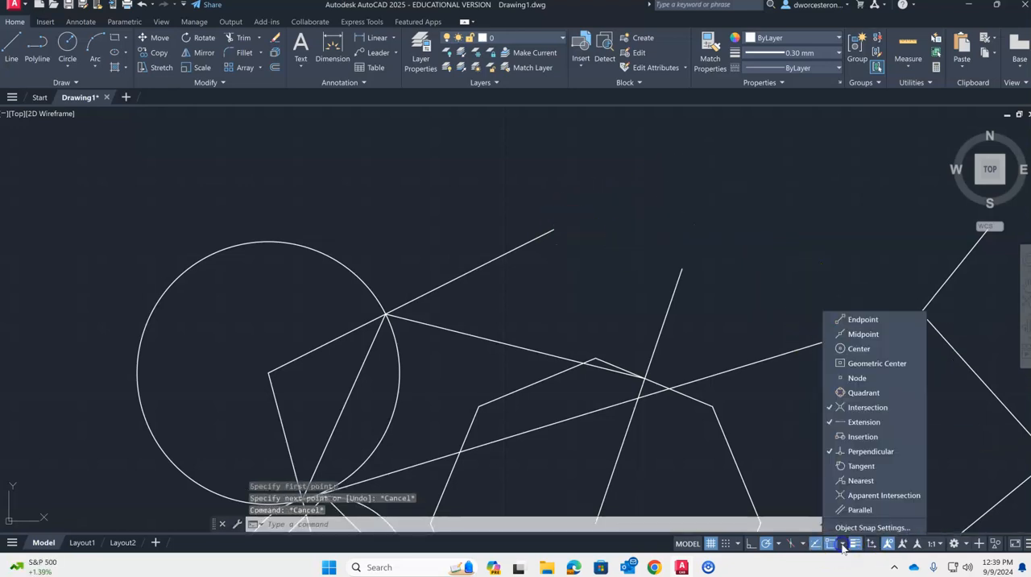
{"action": "left_click", "coordinate": [835, 320]}
{"action": "left_click", "coordinate": [697, 209]}
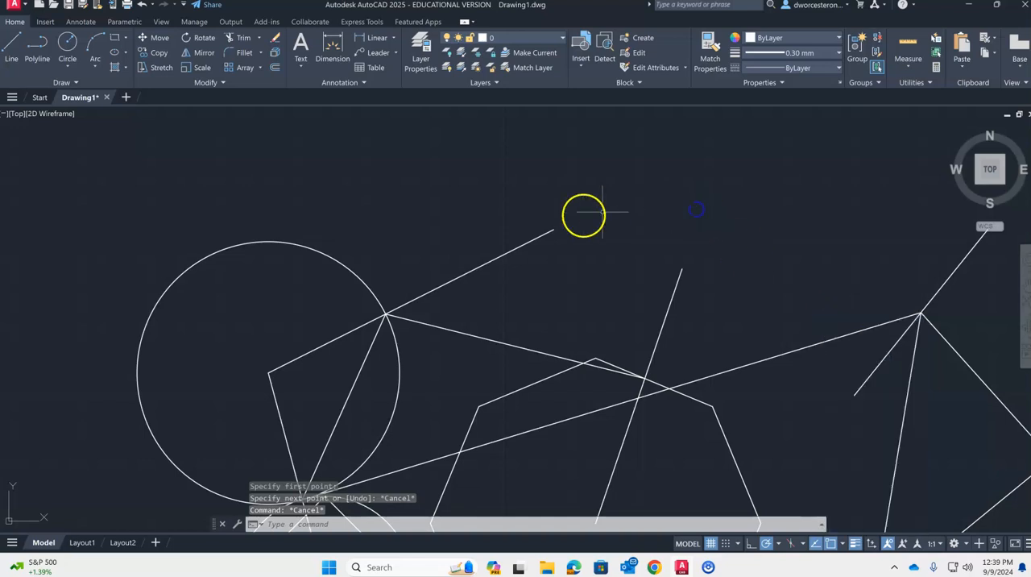
- Draw a horizontal line about 5.08 long from the outer end of the large circle's slanted line to the extension of the octagon's center line
{"action": "key", "text": "Return"}
{"action": "left_click", "coordinate": [555, 229]}
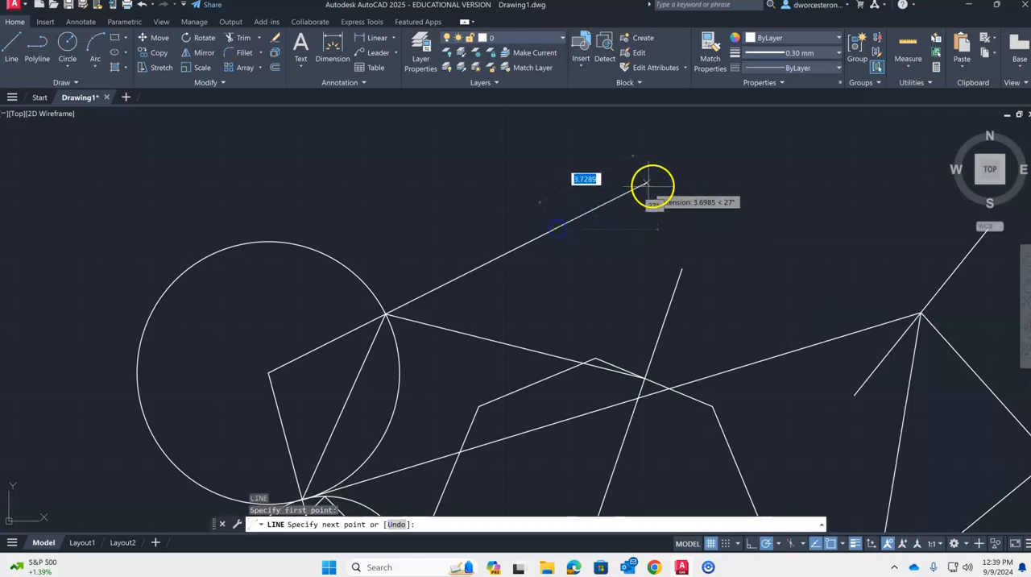
{"action": "left_click", "coordinate": [693, 230]}
- Continue the line upward as a zigzag of nine segments, placing each right-hand corner on the extension of the octagon's center line
{"action": "left_click", "coordinate": [567, 188]}
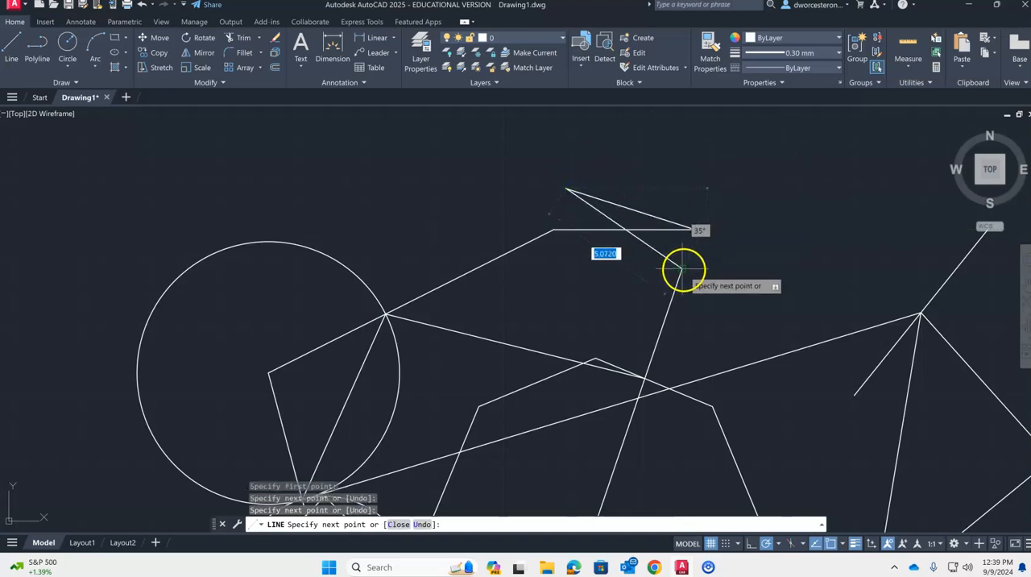
{"action": "left_click", "coordinate": [703, 205]}
{"action": "left_click", "coordinate": [576, 158]}
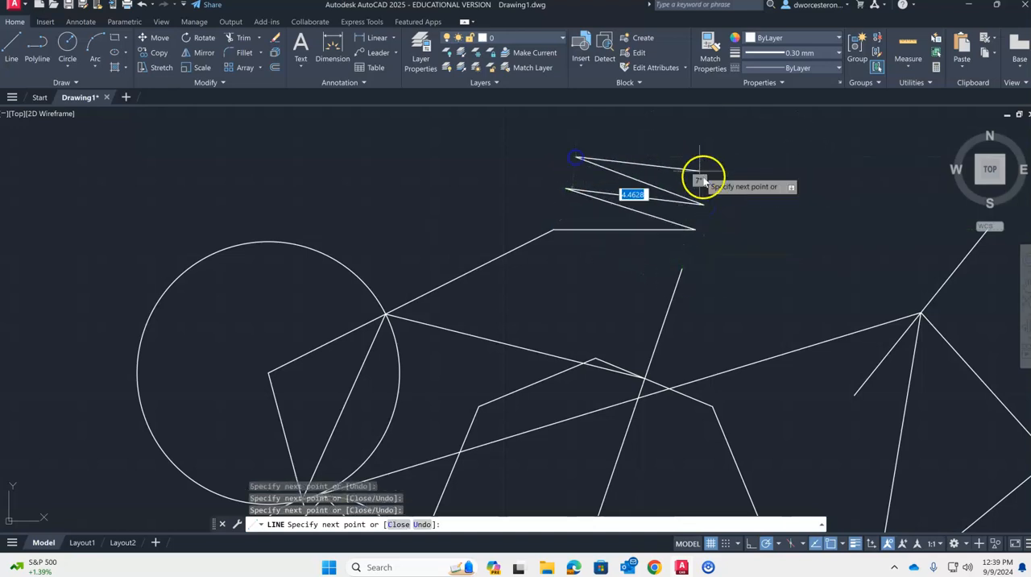
{"action": "left_click", "coordinate": [711, 180]}
{"action": "left_click", "coordinate": [570, 140]}
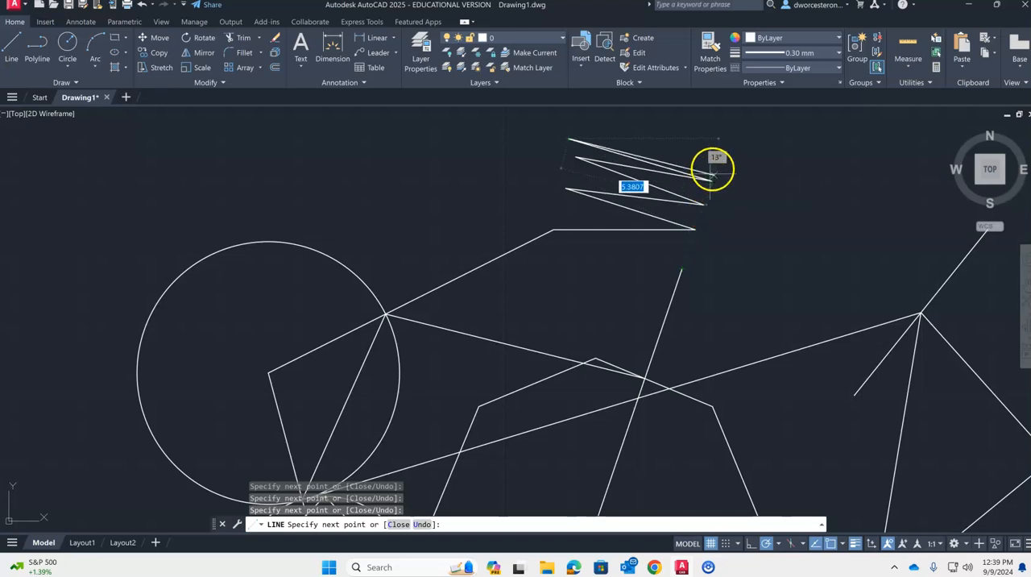
{"action": "left_click", "coordinate": [581, 114]}
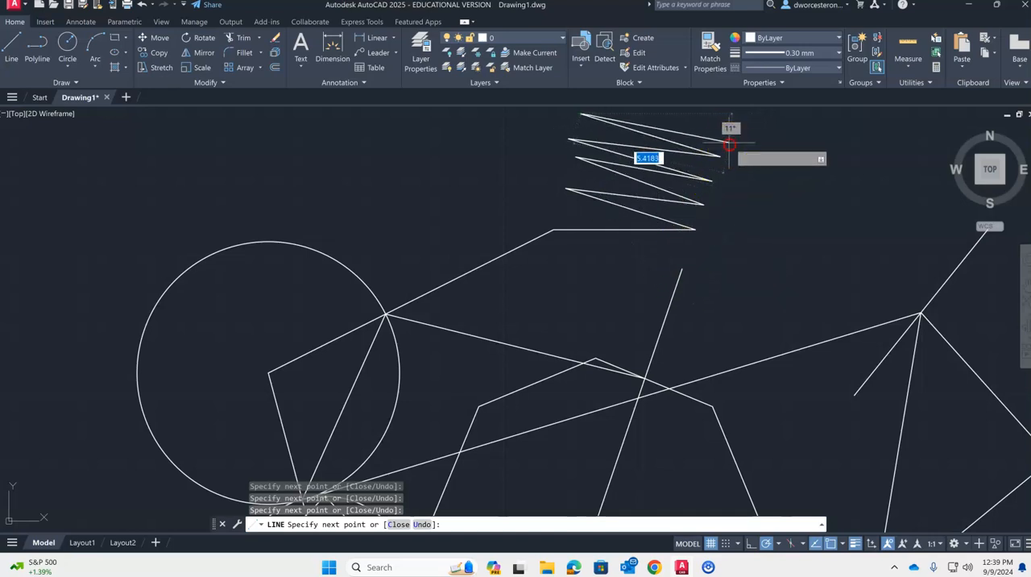
{"action": "middle_click_drag", "start_coordinate": [729, 145], "coordinate": [687, 287]}
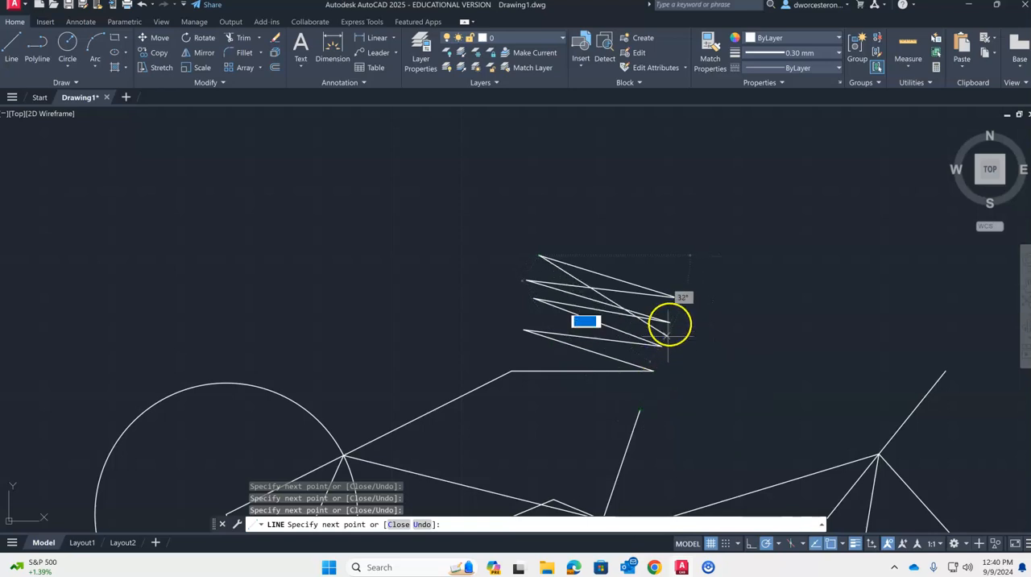
{"action": "left_click", "coordinate": [685, 270]}
{"action": "left_click", "coordinate": [537, 229]}
{"action": "key", "text": "Escape"}
{"action": "key", "text": "Escape"}
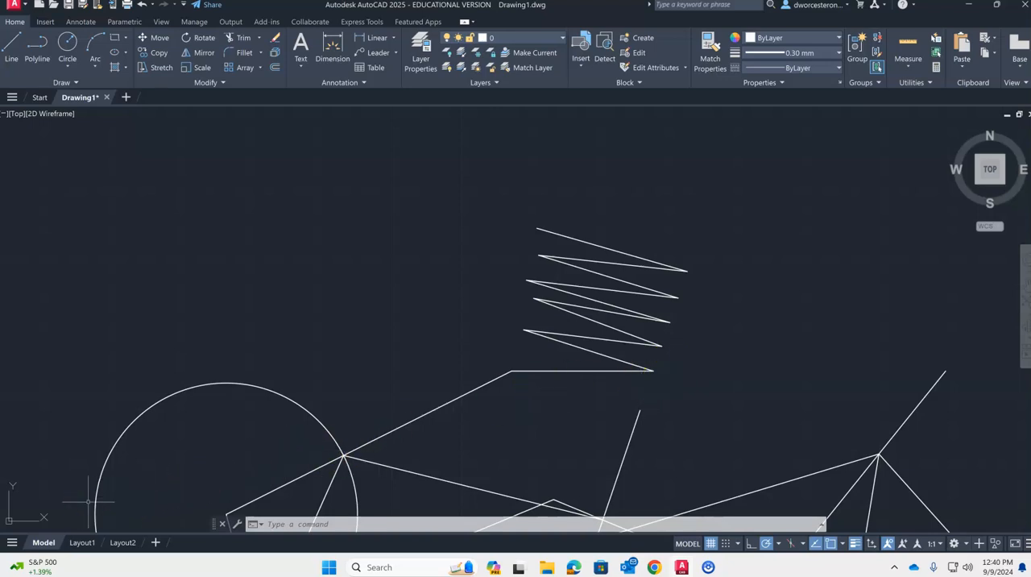
- Draw a short line from a point outside the octagon perpendicular to its lower-right, steeper side
{"action": "scroll", "coordinate": [659, 295], "scroll_direction": "down", "scroll_amount": 5}
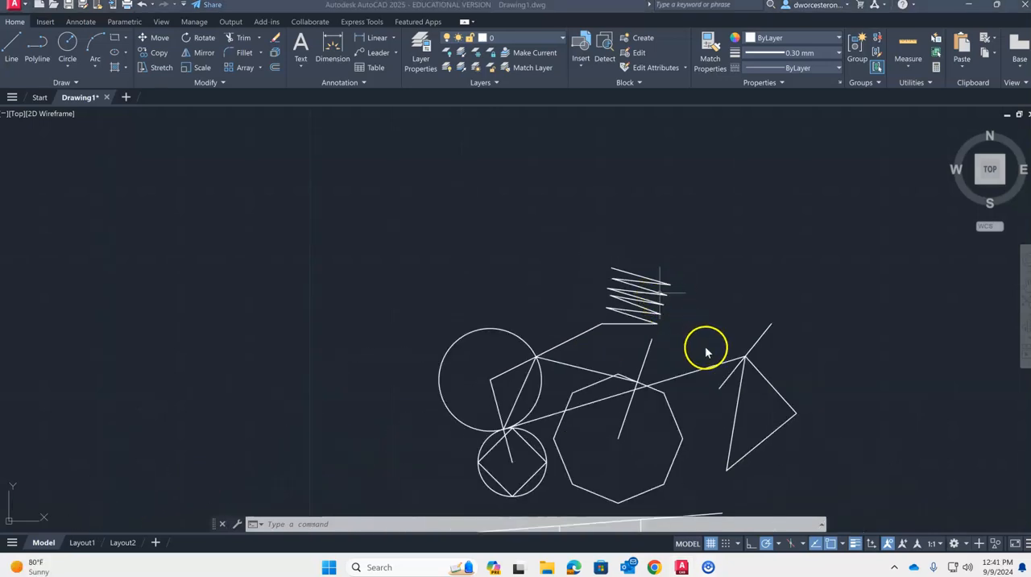
{"action": "middle_click_drag", "start_coordinate": [580, 266], "coordinate": [535, 184]}
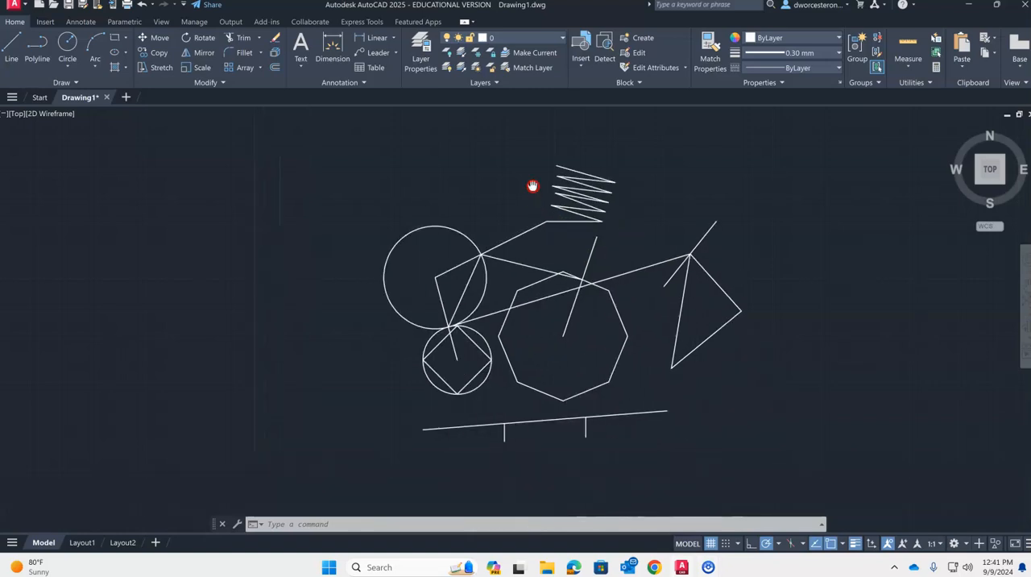
{"action": "key", "text": "Escape"}
{"action": "key", "text": "Escape"}
{"action": "key", "text": "Escape"}
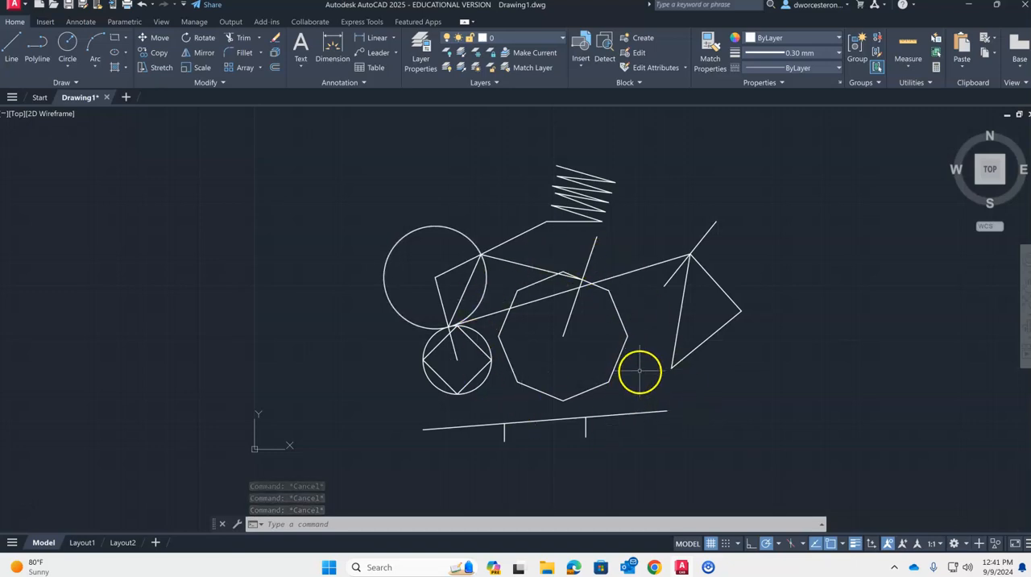
{"action": "scroll", "coordinate": [640, 371], "scroll_direction": "up", "scroll_amount": 4}
{"action": "type", "text": "l"}
{"action": "key", "text": "Return"}
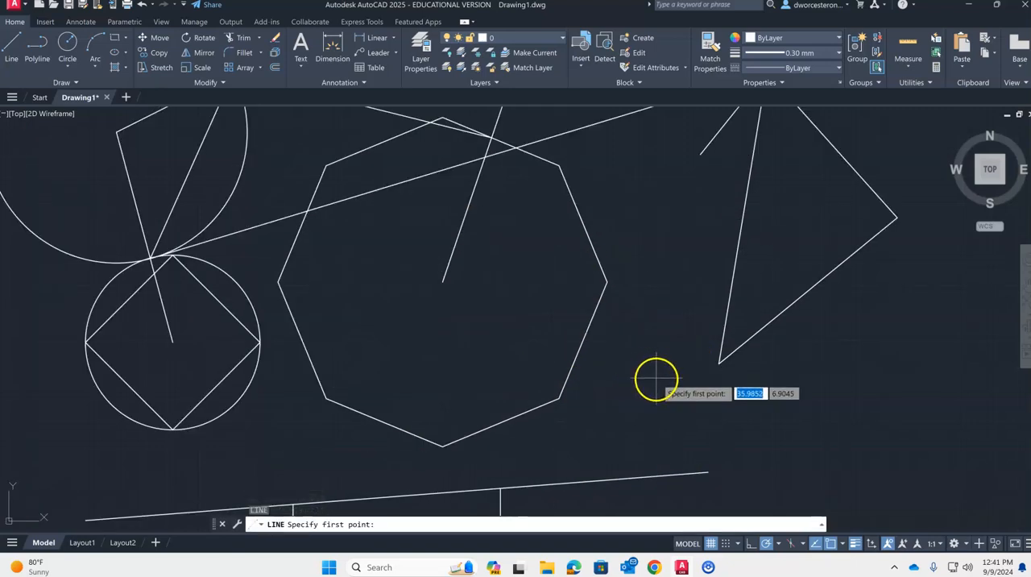
{"action": "left_click", "coordinate": [657, 376]}
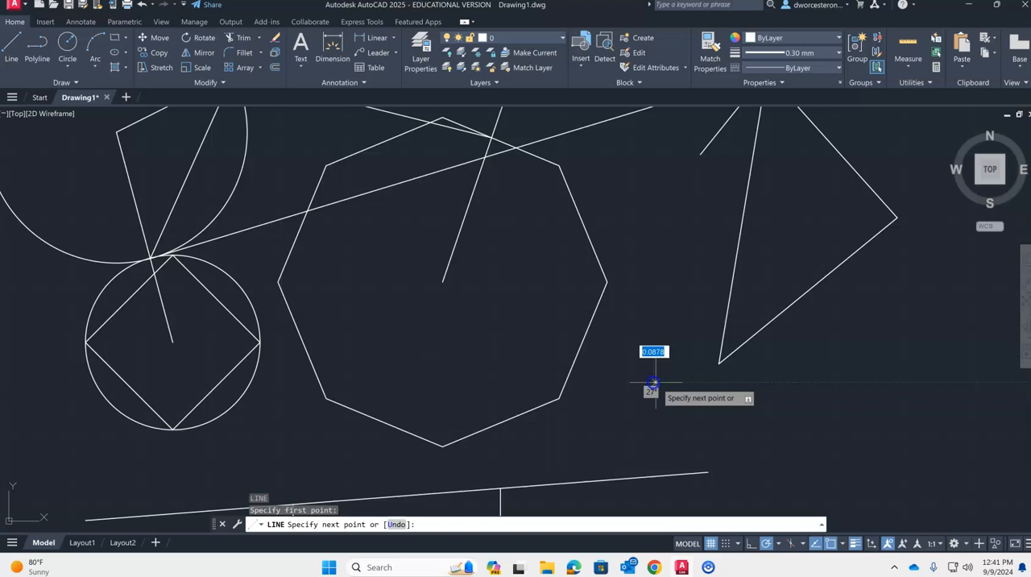
{"action": "left_click", "coordinate": [579, 352]}
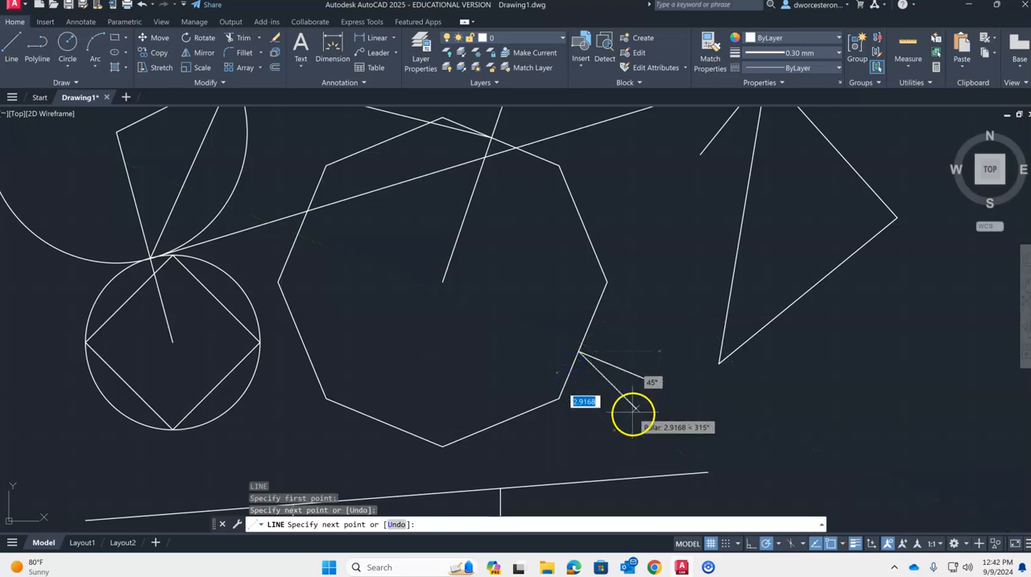
{"action": "left_click", "coordinate": [653, 381]}
{"action": "key", "text": "Escape"}
{"action": "key", "text": "Escape"}
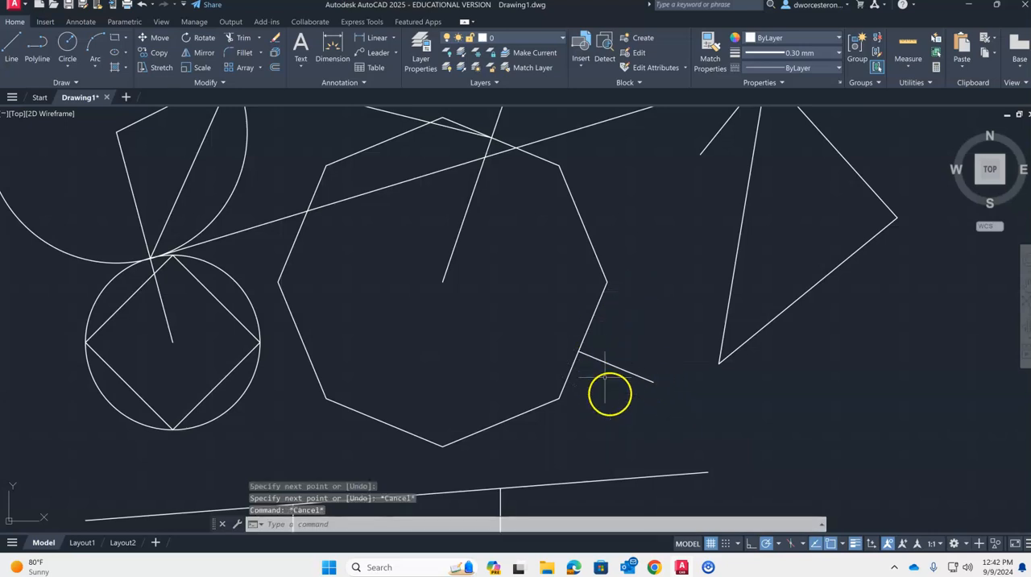
- Draw a line about 1.97 long from below the octagon perpendicular to the side just right of its bottom vertex
{"action": "key", "text": "space"}
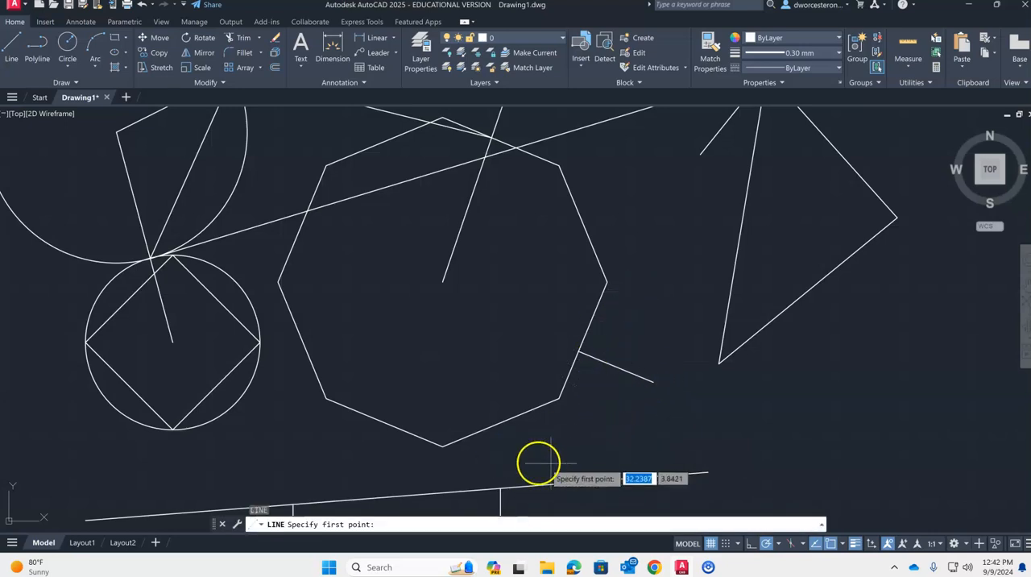
{"action": "left_click", "coordinate": [539, 468]}
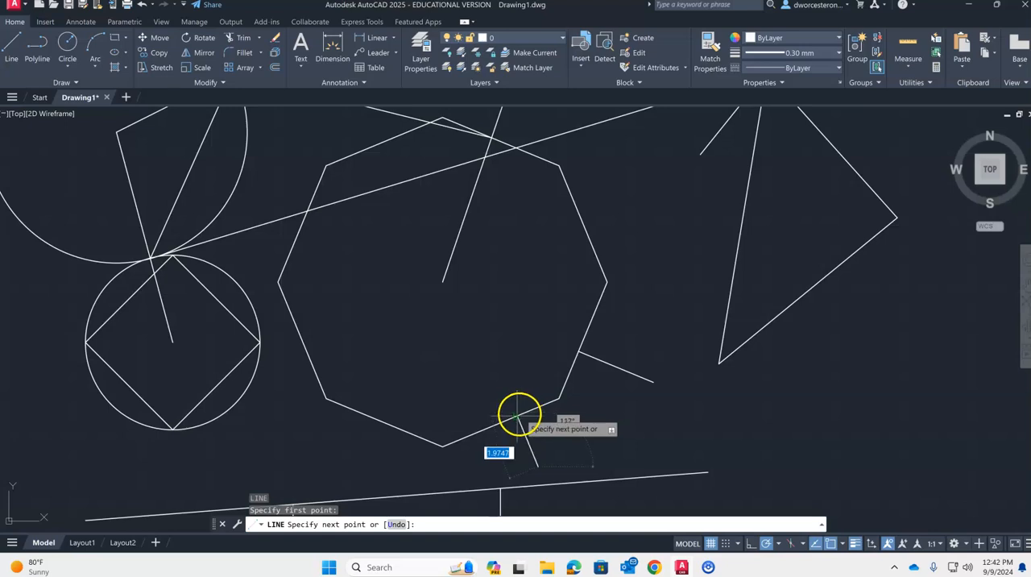
{"action": "left_click", "coordinate": [518, 414]}
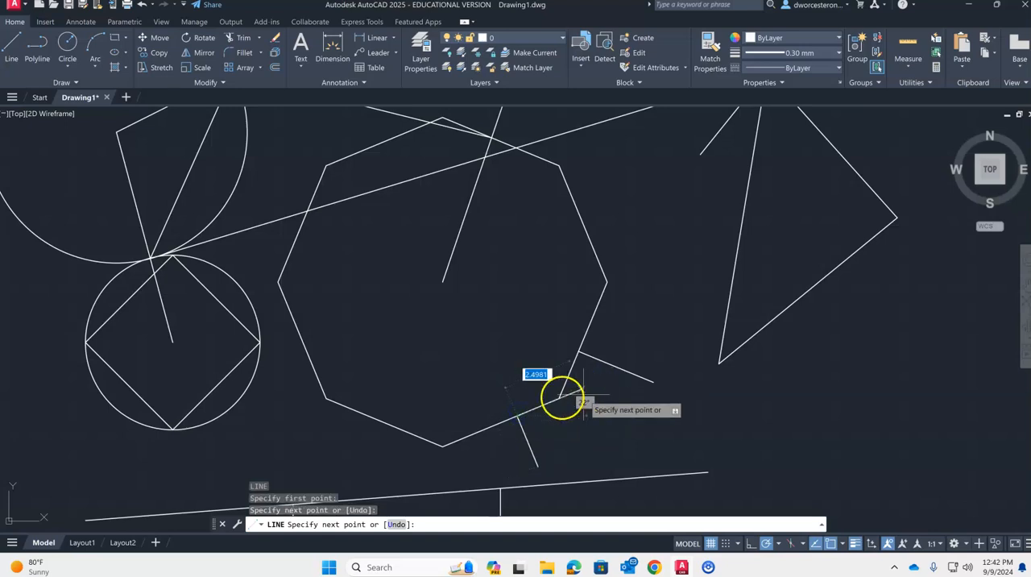
{"action": "key", "text": "space"}
{"action": "key", "text": "space"}
- Draw a line about 2.28 long from below the octagon perpendicular to the side just left of its bottom vertex
{"action": "left_click", "coordinate": [344, 474]}
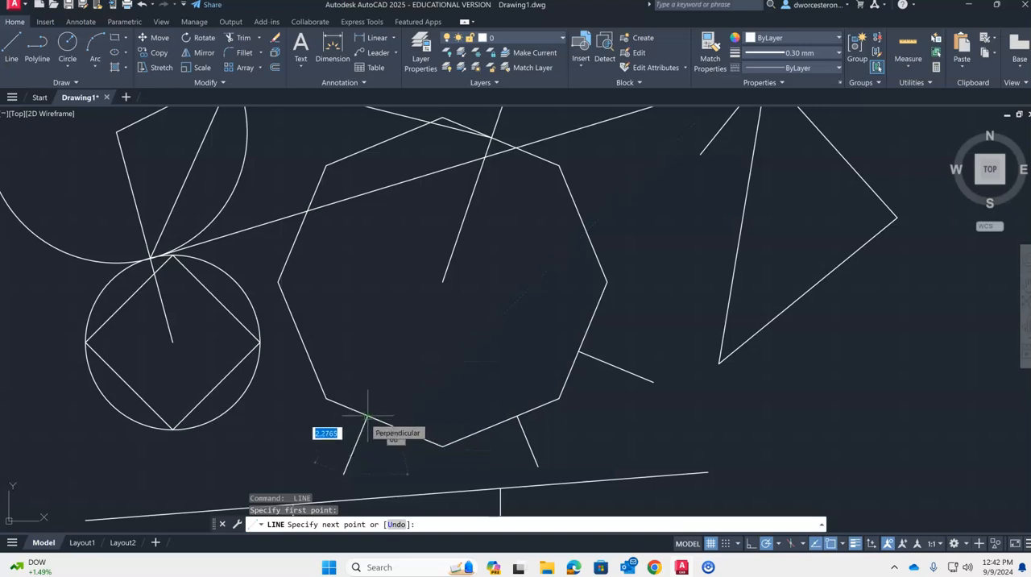
{"action": "left_click", "coordinate": [368, 416]}
{"action": "key", "text": "Escape"}
{"action": "key", "text": "Escape"}
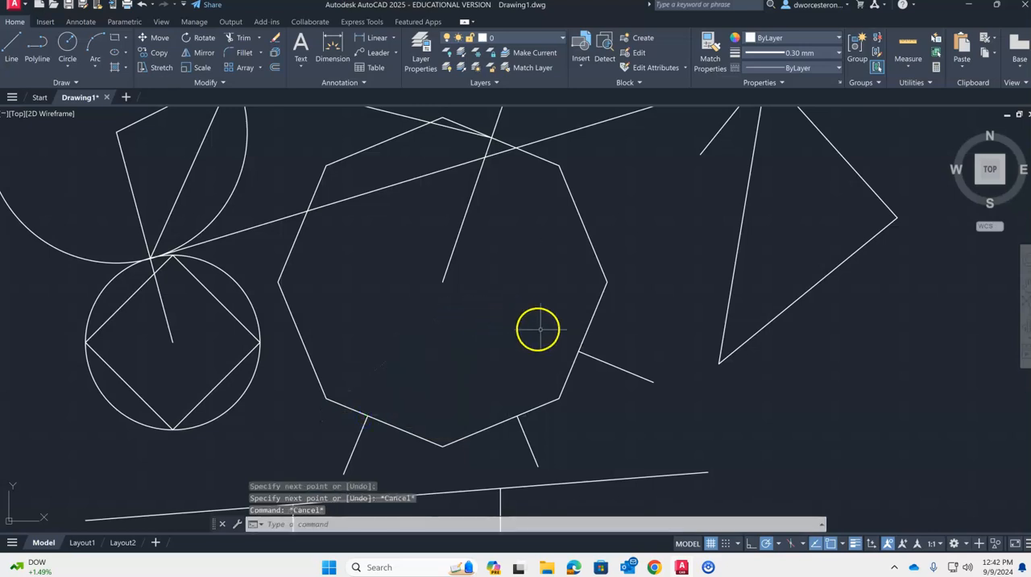
- Turn off the Endpoint, Intersection, Extension and Perpendicular object snaps and enable Tangent, Nearest and Parallel
{"action": "scroll", "coordinate": [608, 390], "scroll_direction": "down", "scroll_amount": 2}
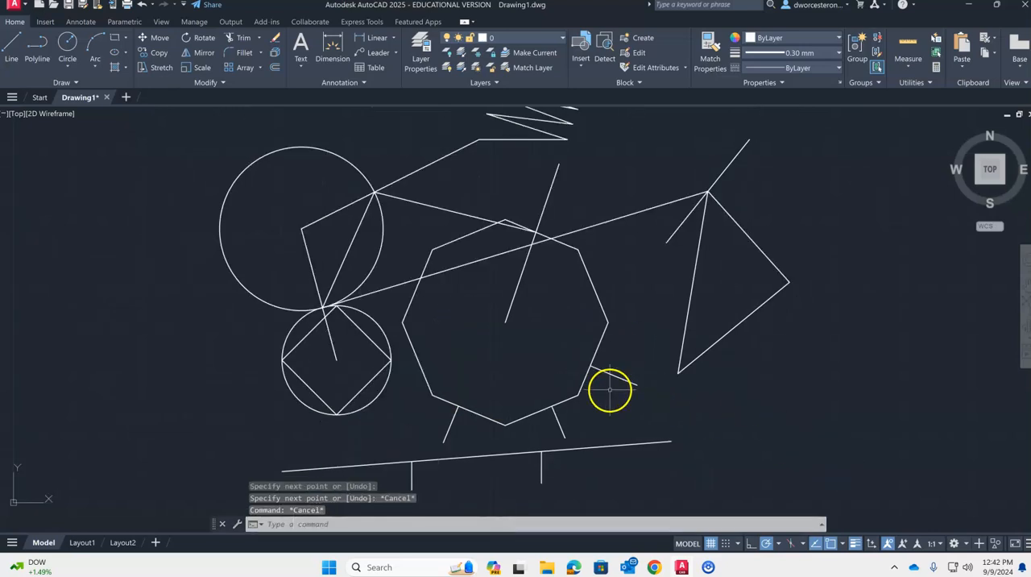
{"action": "left_click", "coordinate": [843, 546]}
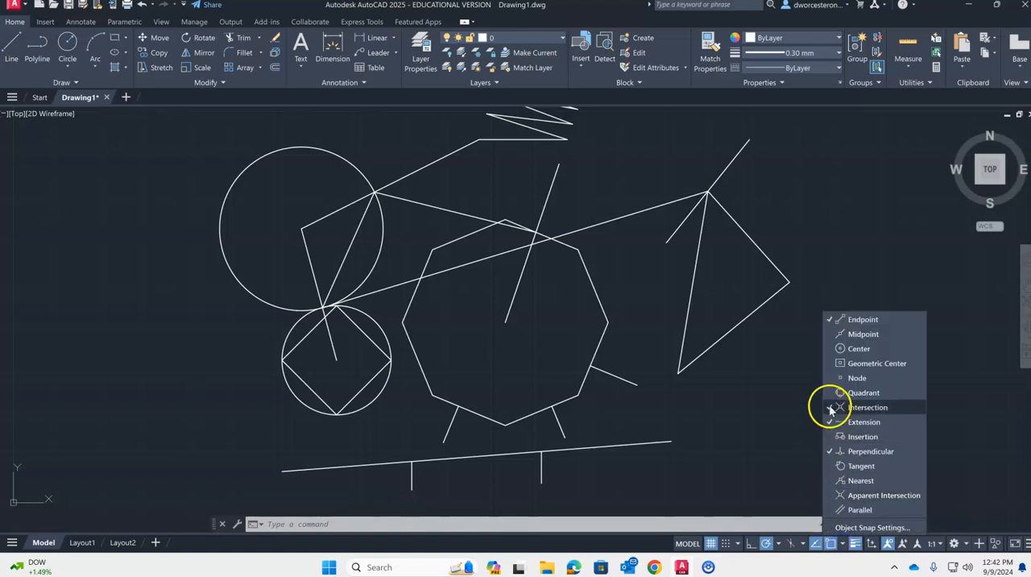
{"action": "left_click", "coordinate": [829, 421]}
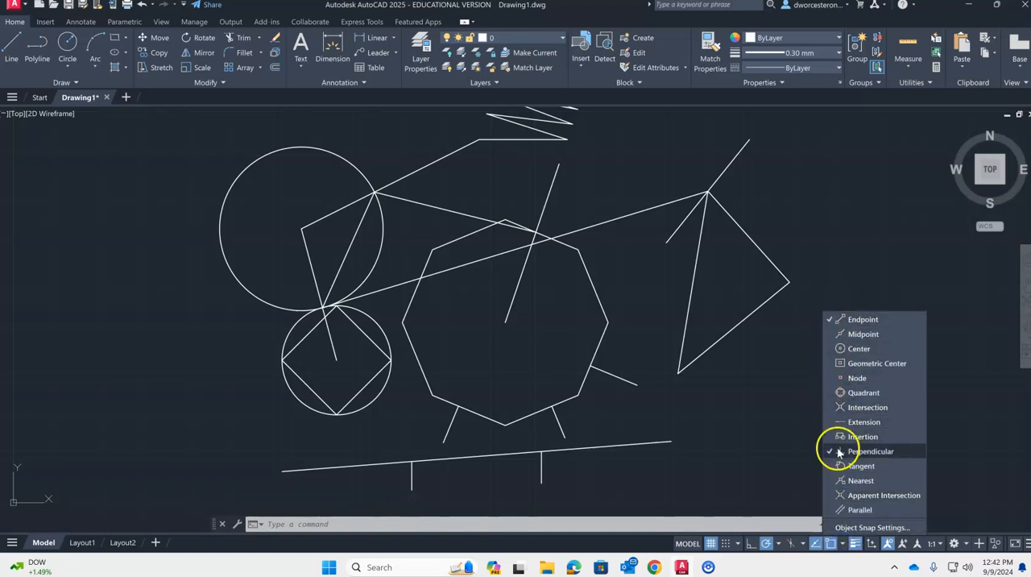
{"action": "left_click", "coordinate": [832, 319]}
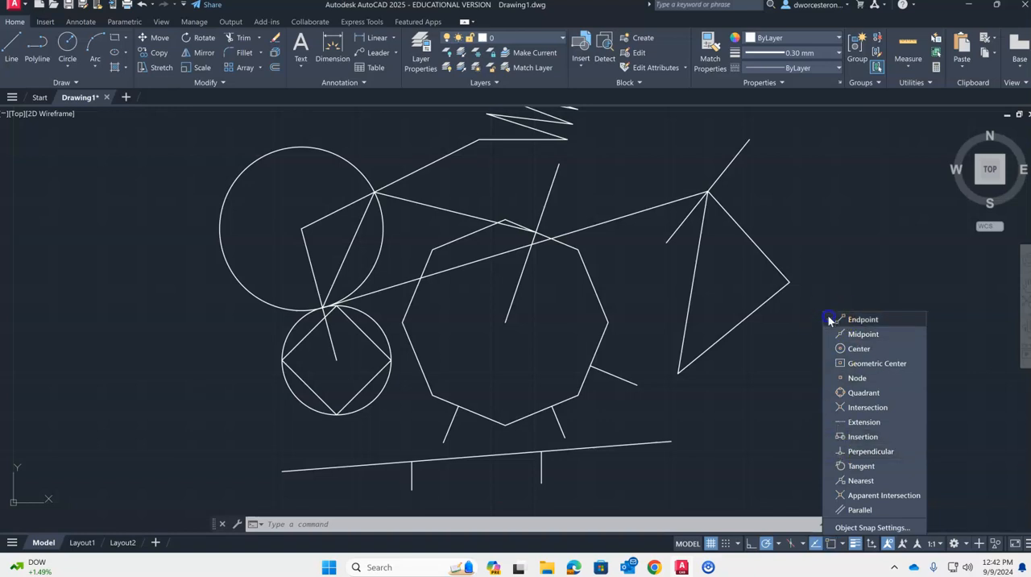
{"action": "left_click", "coordinate": [833, 467]}
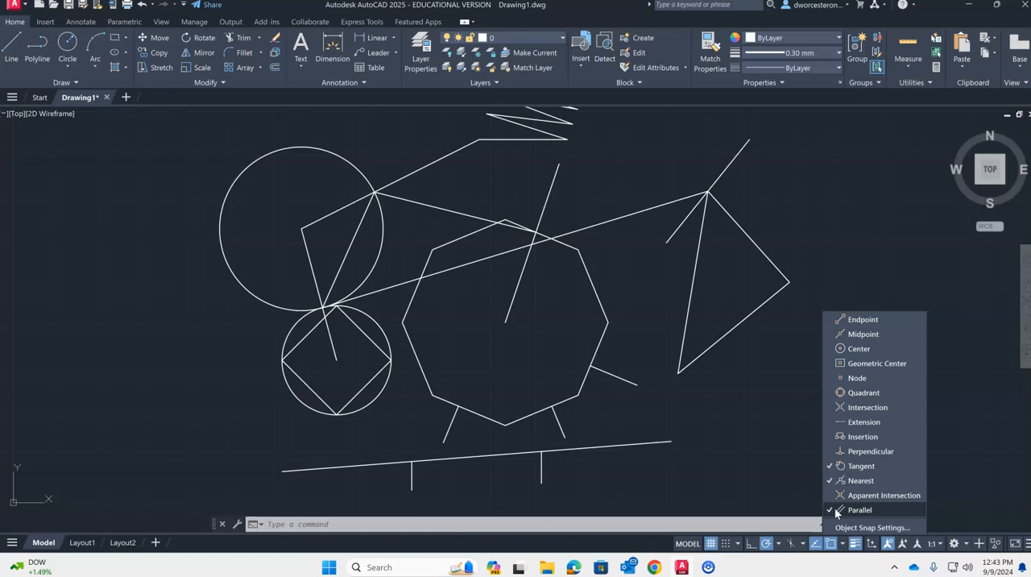
{"action": "left_click", "coordinate": [854, 467]}
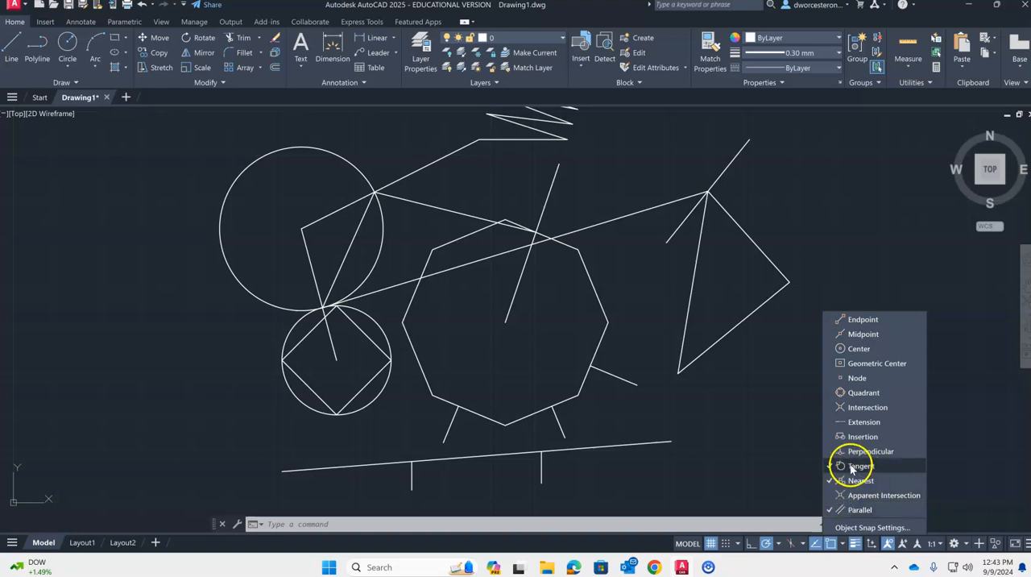
{"action": "left_click", "coordinate": [760, 410]}
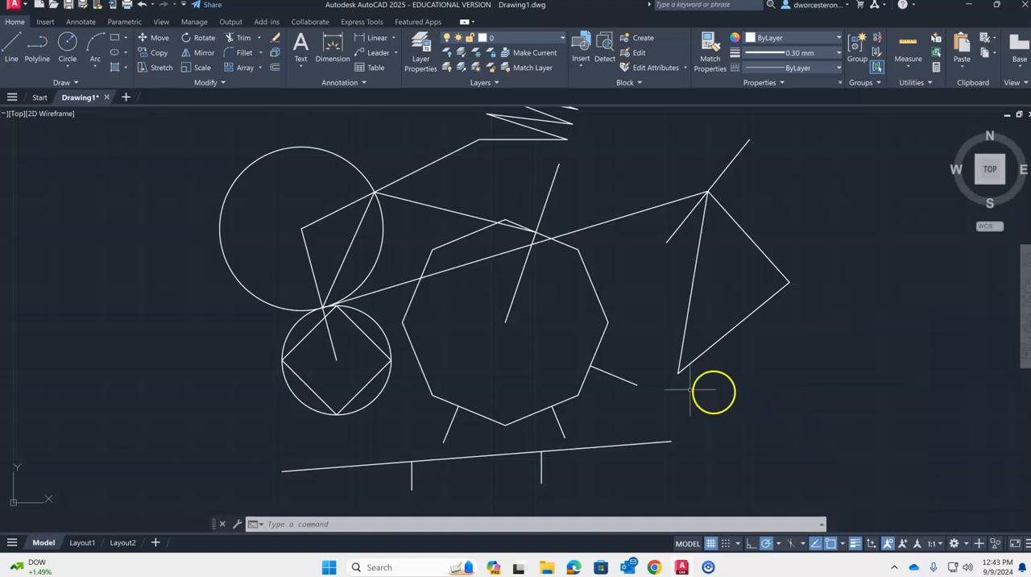
- Draw a line from a point left of the large circle tangent to its upper-left side, turning off the Nearest snap
{"action": "type", "text": "l"}
{"action": "key", "text": "Return"}
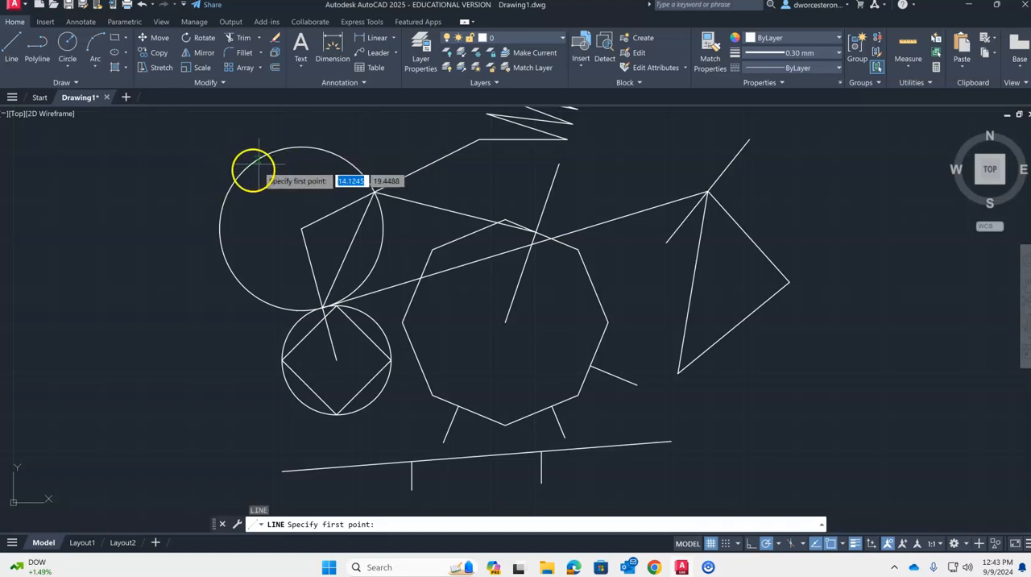
{"action": "left_click", "coordinate": [136, 228]}
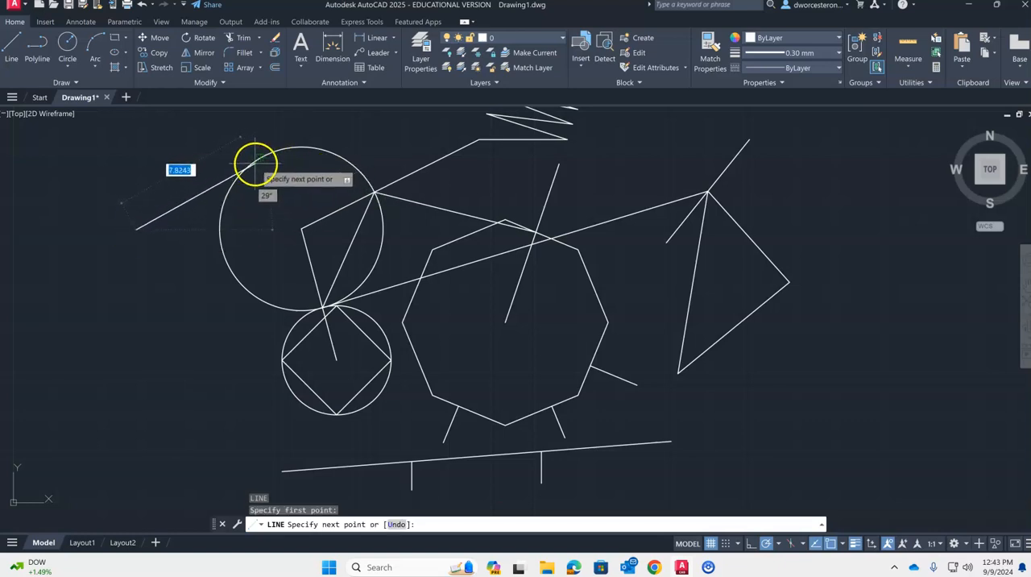
{"action": "left_click", "coordinate": [840, 545]}
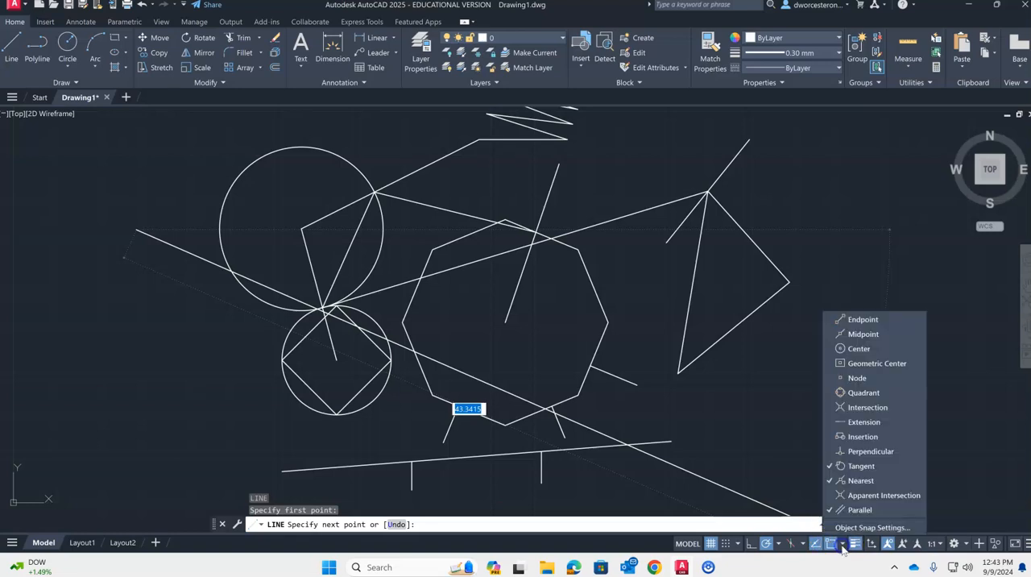
{"action": "left_click", "coordinate": [856, 481]}
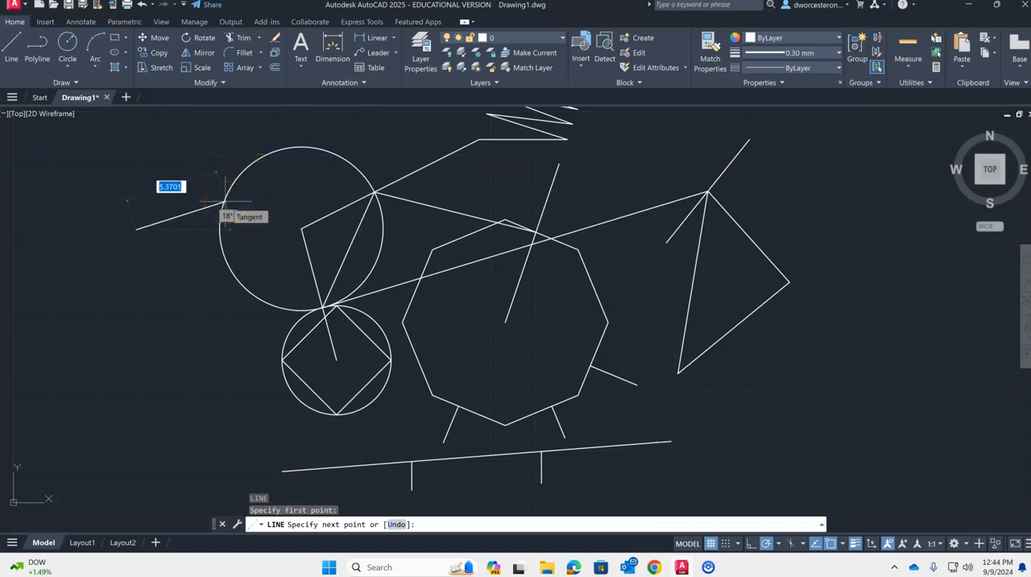
{"action": "left_click", "coordinate": [226, 202]}
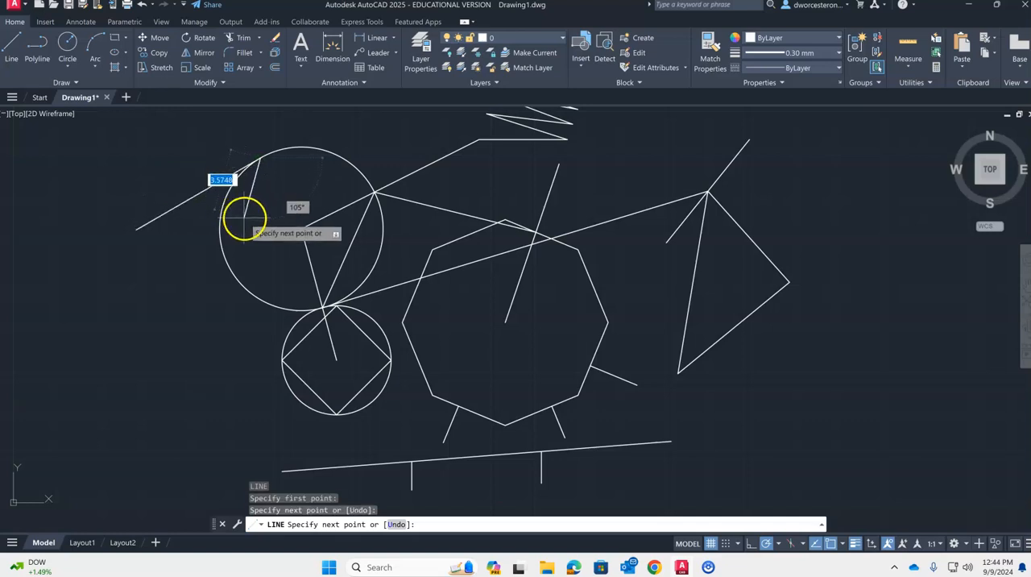
{"action": "key", "text": "Return"}
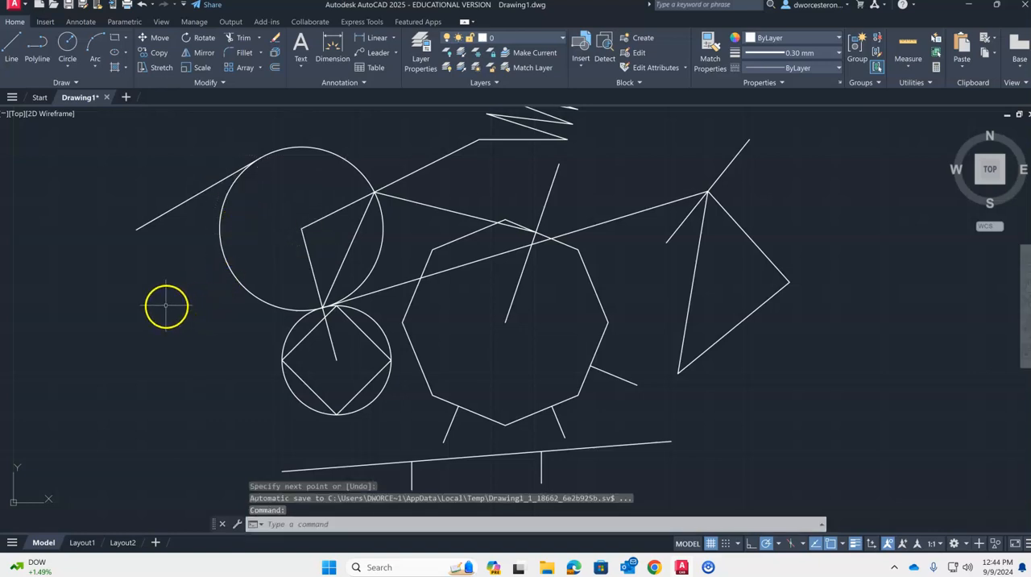
- Draw a second line from below the first tangent line's start point, tangent to the large circle's lower-left side
{"action": "key", "text": "Return"}
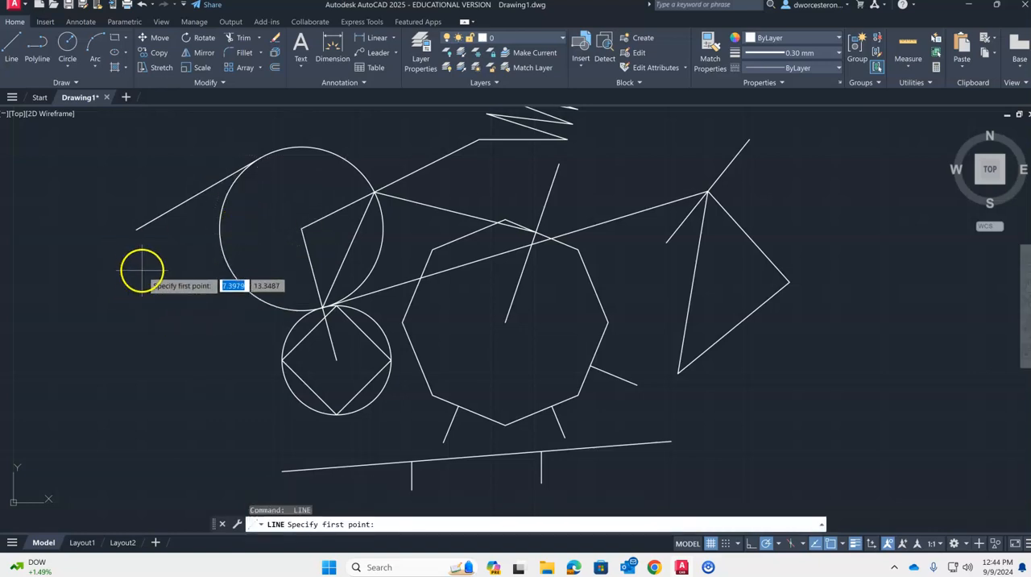
{"action": "left_click", "coordinate": [142, 269]}
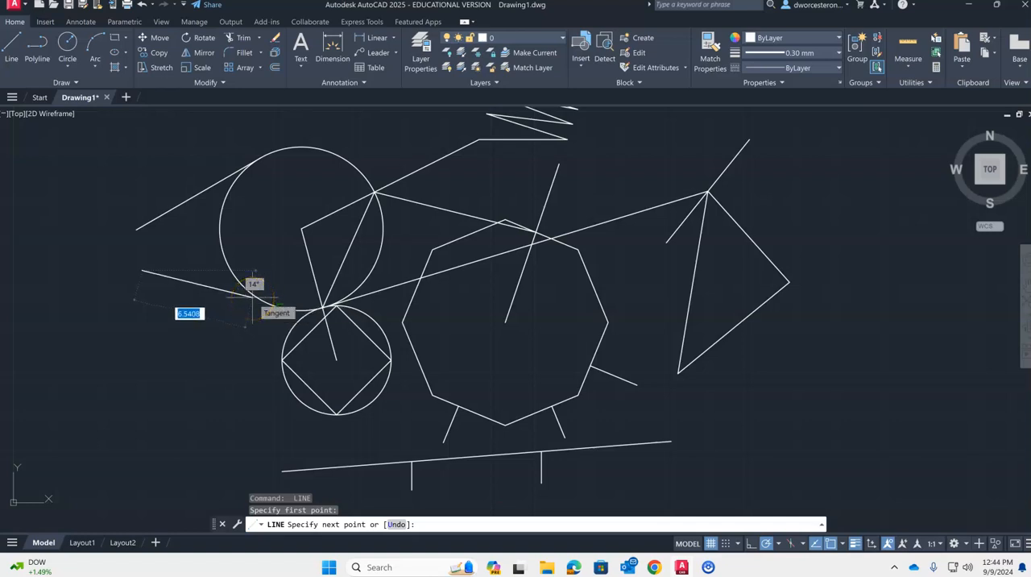
{"action": "left_click", "coordinate": [253, 297]}
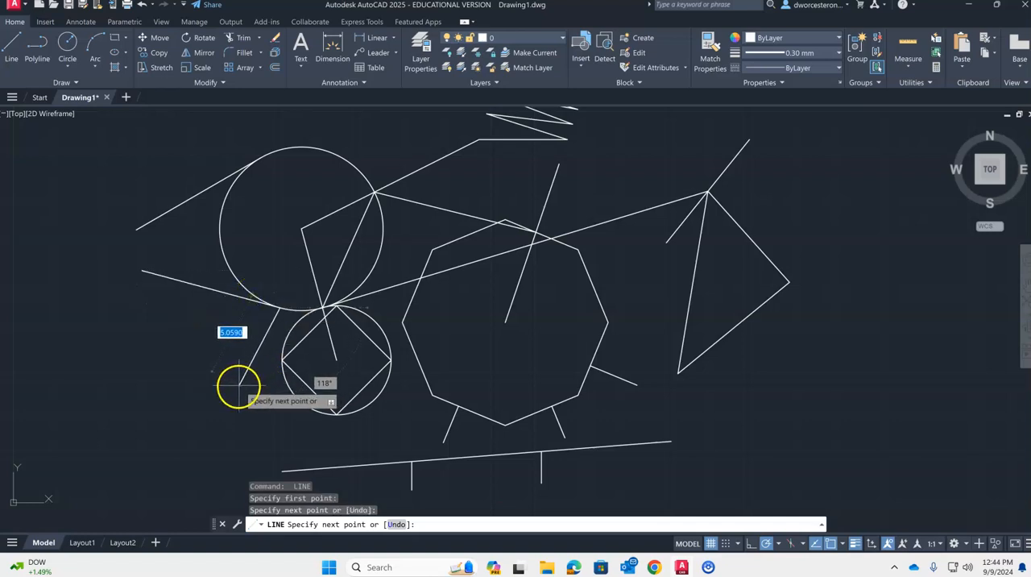
{"action": "key", "text": "Return"}
{"action": "key", "text": "Return"}
- Draw a line from a point lower left of the small circle tangent to that circle's upper-left side
{"action": "left_click", "coordinate": [162, 408]}
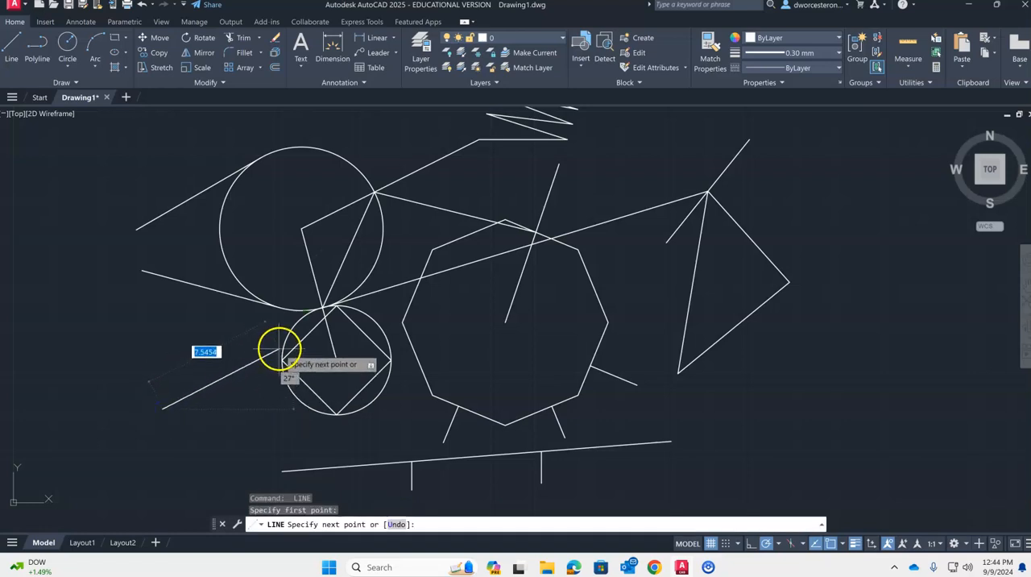
{"action": "left_click", "coordinate": [280, 348]}
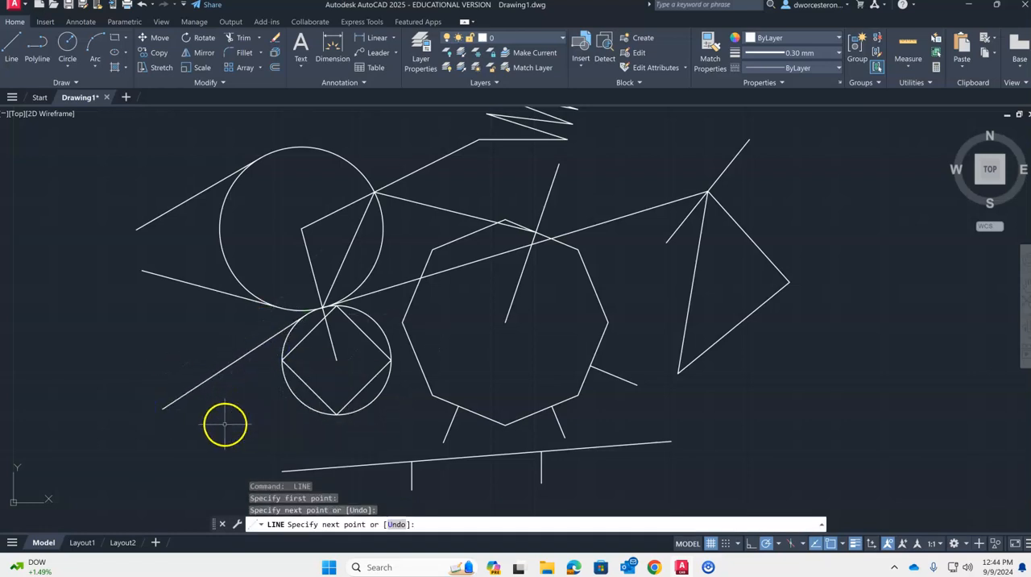
{"action": "key", "text": "Escape"}
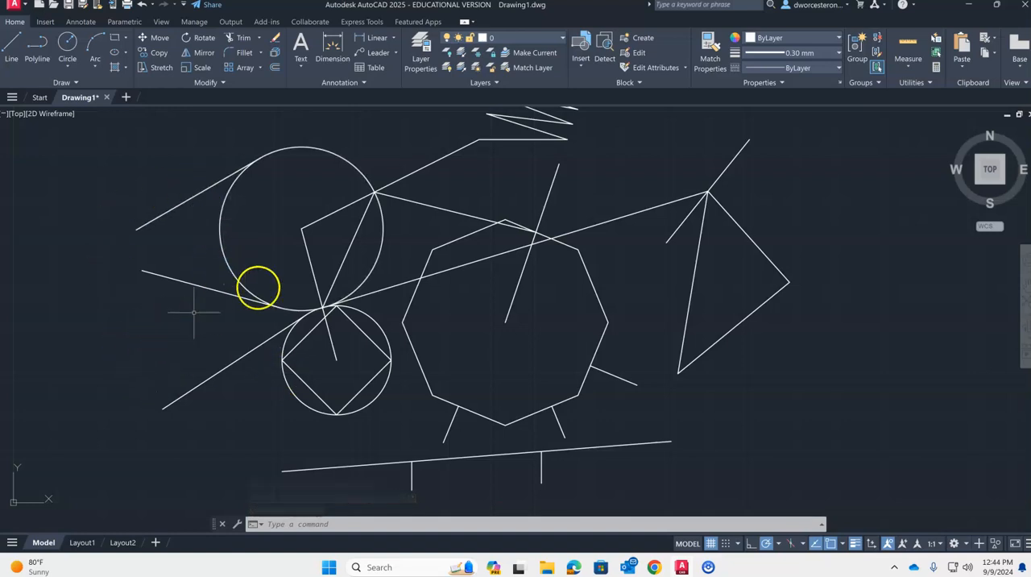
{"action": "left_click", "coordinate": [843, 545]}
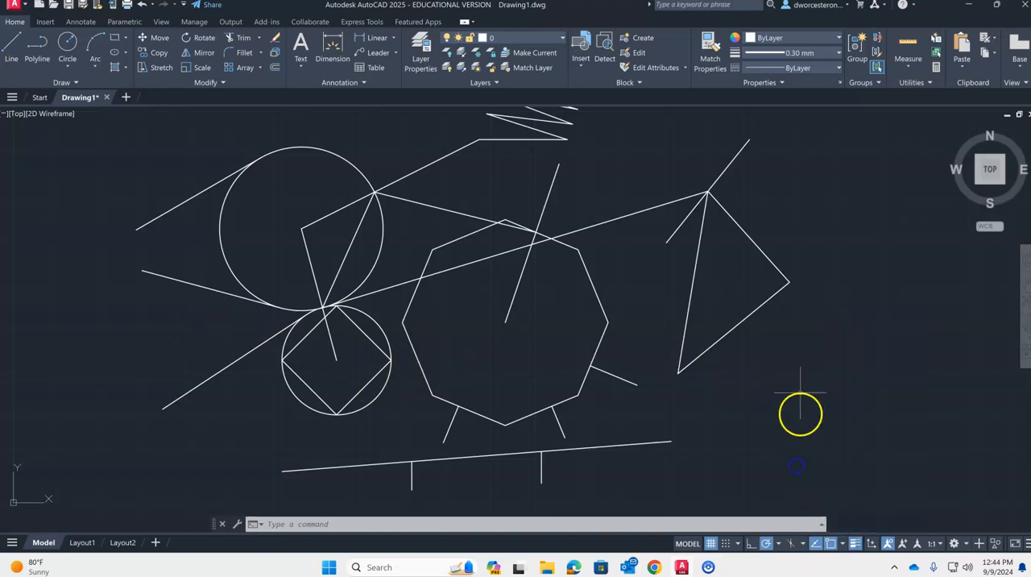
{"action": "mouse_move", "coordinate": [737, 313]}
{"action": "middle_mouse_down"}
{"action": "mouse_move", "coordinate": [743, 380]}
{"action": "mouse_move", "coordinate": [718, 357]}
{"action": "middle_mouse_up"}
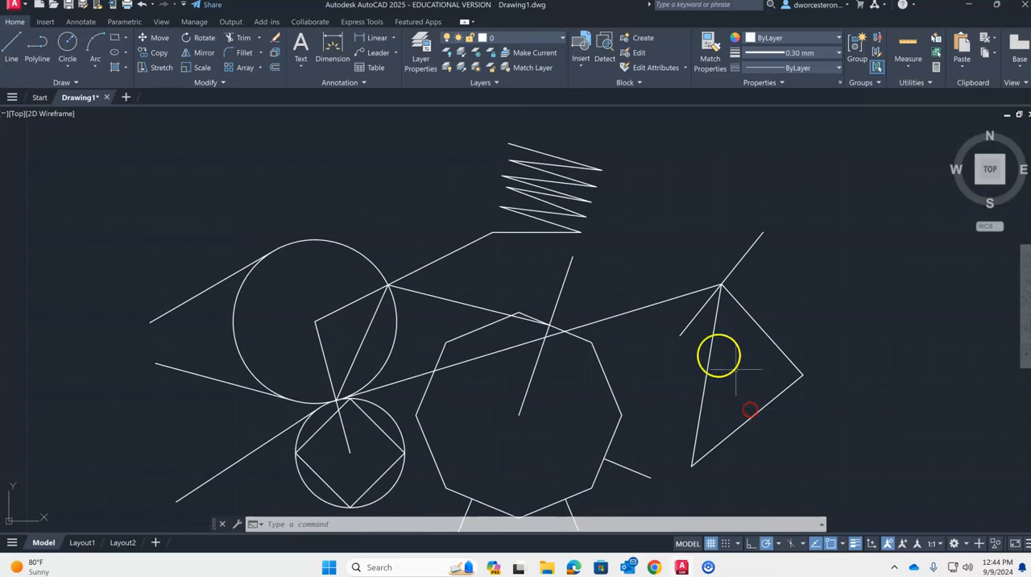
{"action": "mouse_move", "coordinate": [376, 215]}
{"action": "middle_mouse_down"}
{"action": "mouse_move", "coordinate": [504, 231]}
{"action": "mouse_move", "coordinate": [543, 199]}
{"action": "middle_mouse_up"}
{"action": "key", "text": "Escape"}
{"action": "key", "text": "Escape"}
{"action": "key", "text": "Escape"}
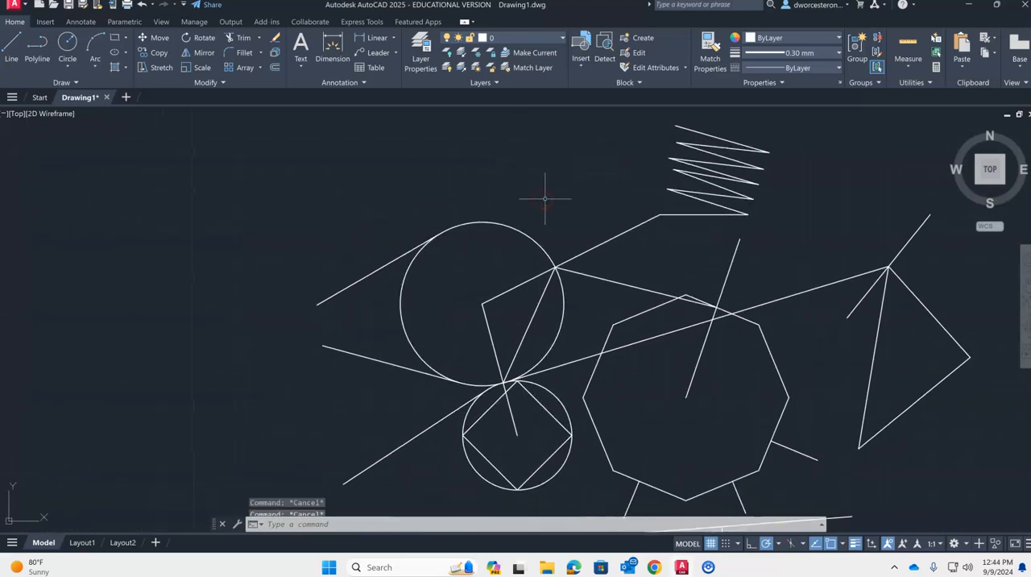
- Draw three connected segments parallel to the short line above the triangle's apex, about 4.14 long, and to the triangle's upper-right and lower-right sides
{"action": "middle_click_drag", "start_coordinate": [614, 215], "coordinate": [327, 177]}
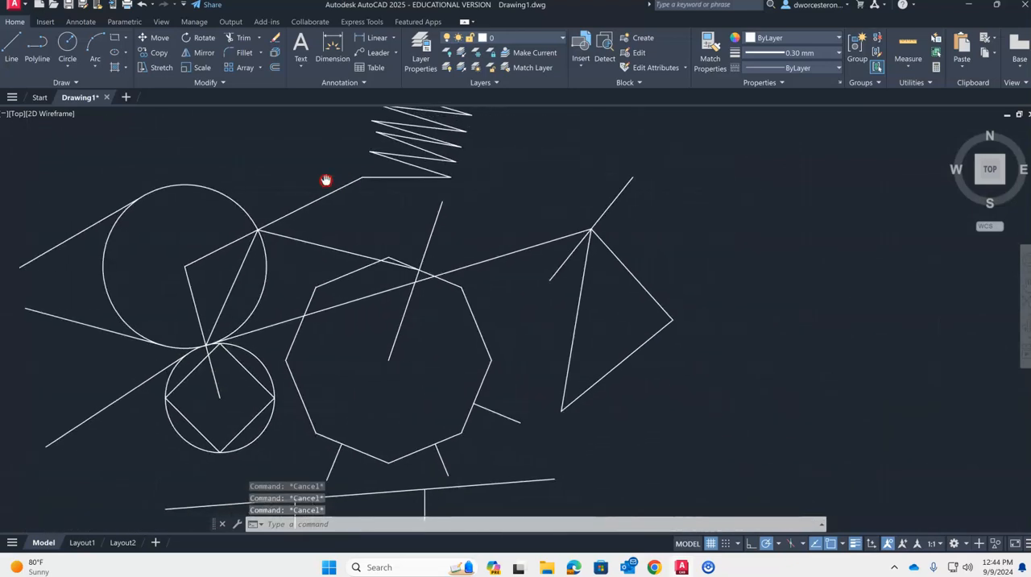
{"action": "type", "text": "l"}
{"action": "key", "text": "Return"}
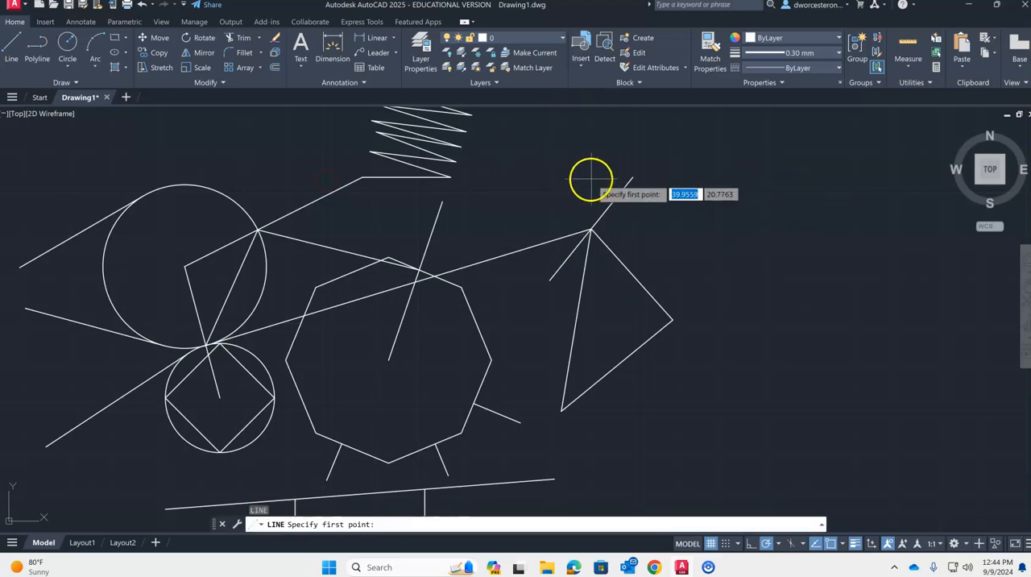
{"action": "left_click", "coordinate": [666, 173]}
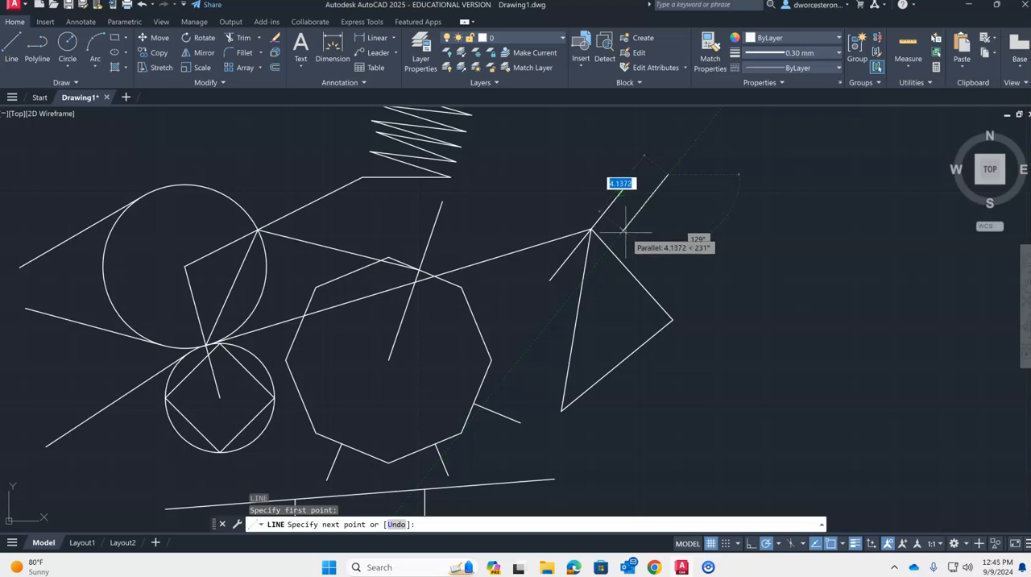
{"action": "left_click", "coordinate": [624, 231]}
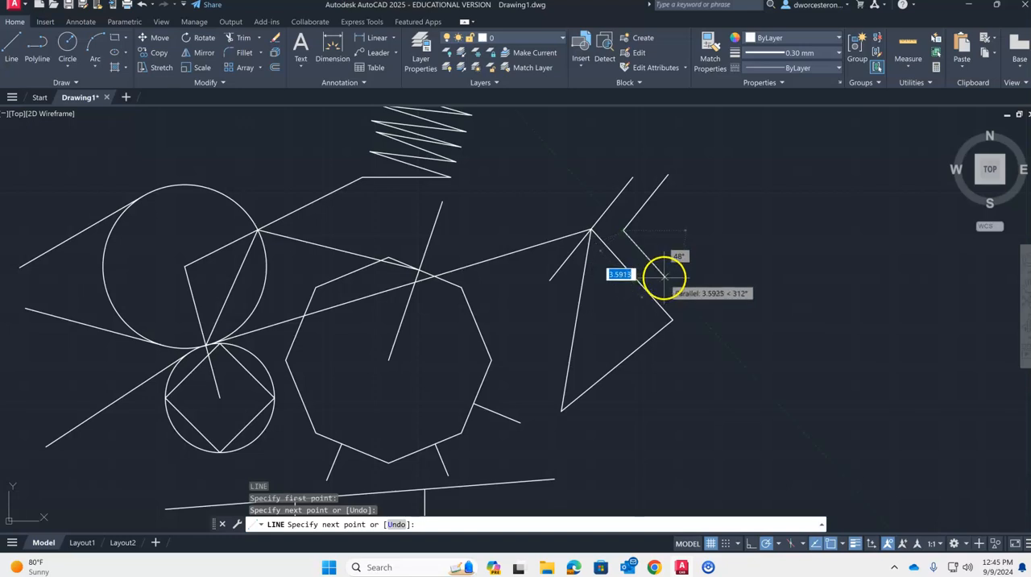
{"action": "left_click", "coordinate": [705, 323]}
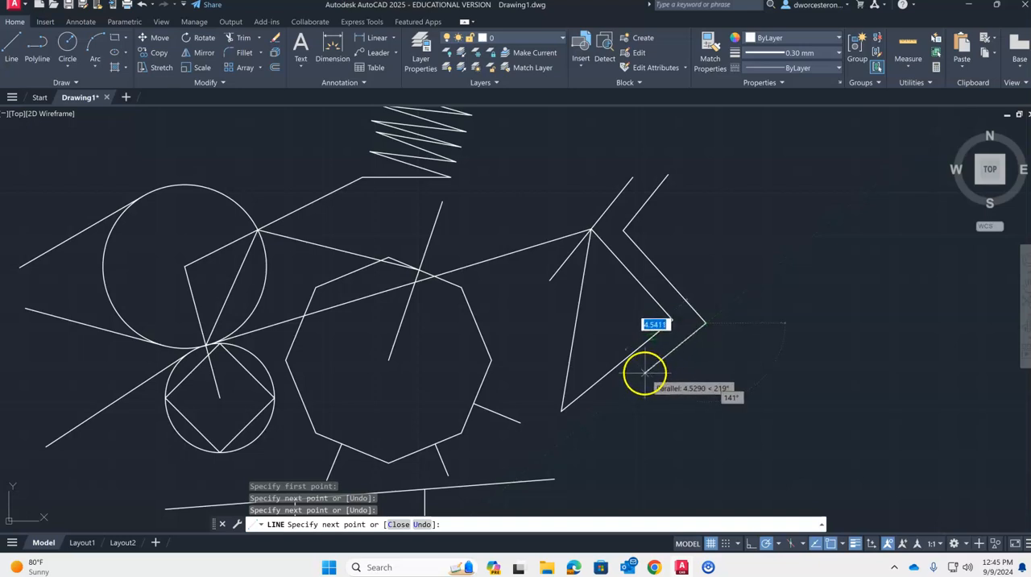
{"action": "left_click", "coordinate": [572, 429]}
- Continue the line straight down past the long sloping line's right end, then leftward parallel to that line beyond its left end
{"action": "mouse_move", "coordinate": [564, 427]}
{"action": "middle_mouse_down"}
{"action": "mouse_move", "coordinate": [556, 411]}
{"action": "mouse_move", "coordinate": [620, 219]}
{"action": "middle_mouse_up"}
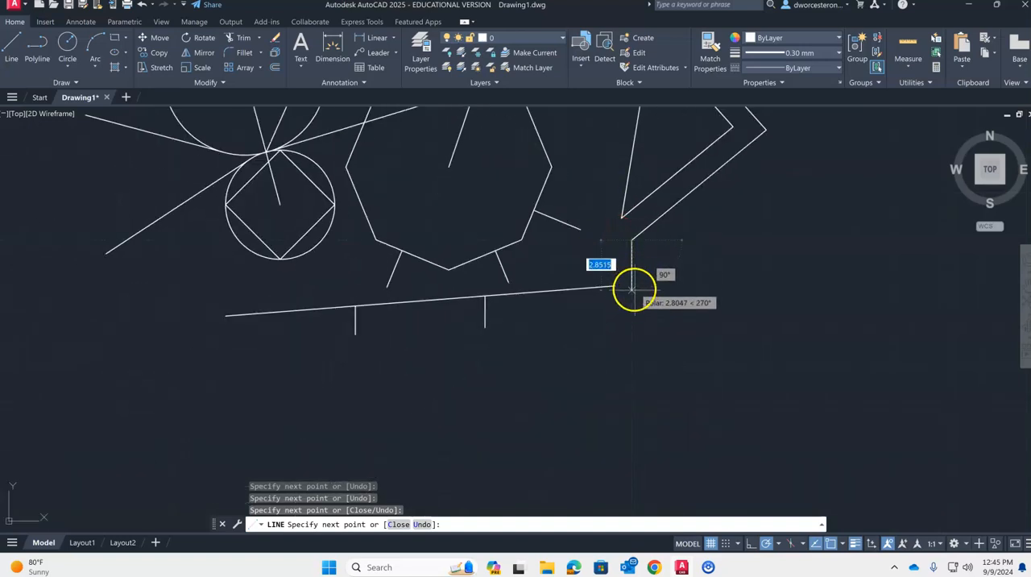
{"action": "left_click", "coordinate": [634, 306]}
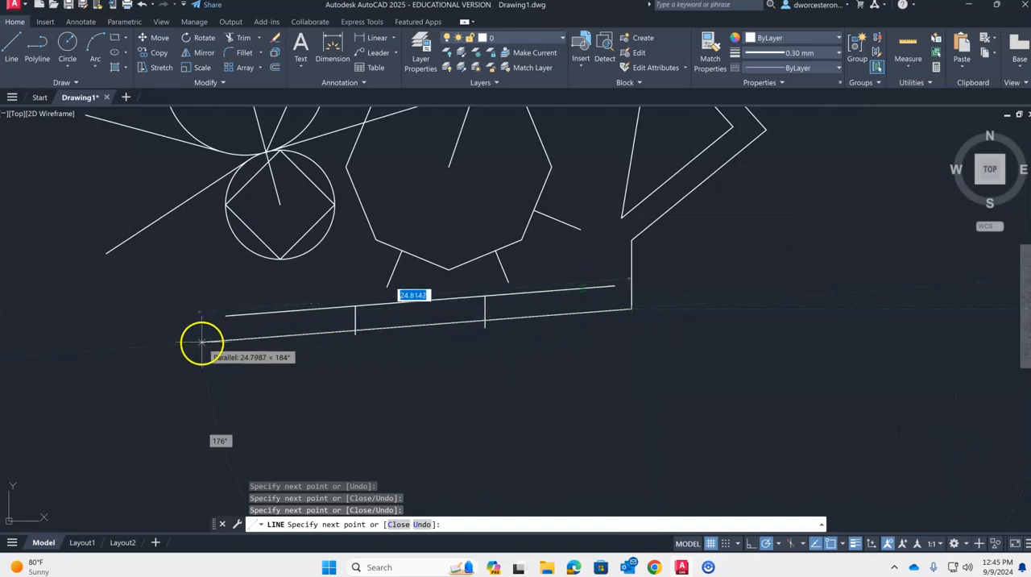
{"action": "left_click", "coordinate": [151, 345]}
- Finish the line with an upward segment, one about 4.97 long parallel to the small circle's tangent line, a vertical drop and two parallel return segments
{"action": "left_click", "coordinate": [140, 258]}
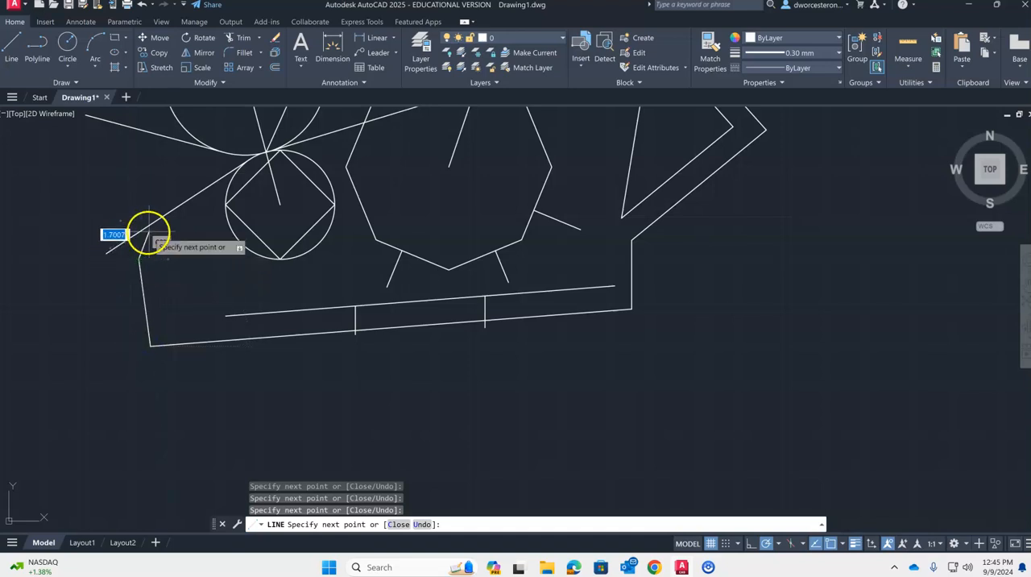
{"action": "left_click", "coordinate": [212, 214]}
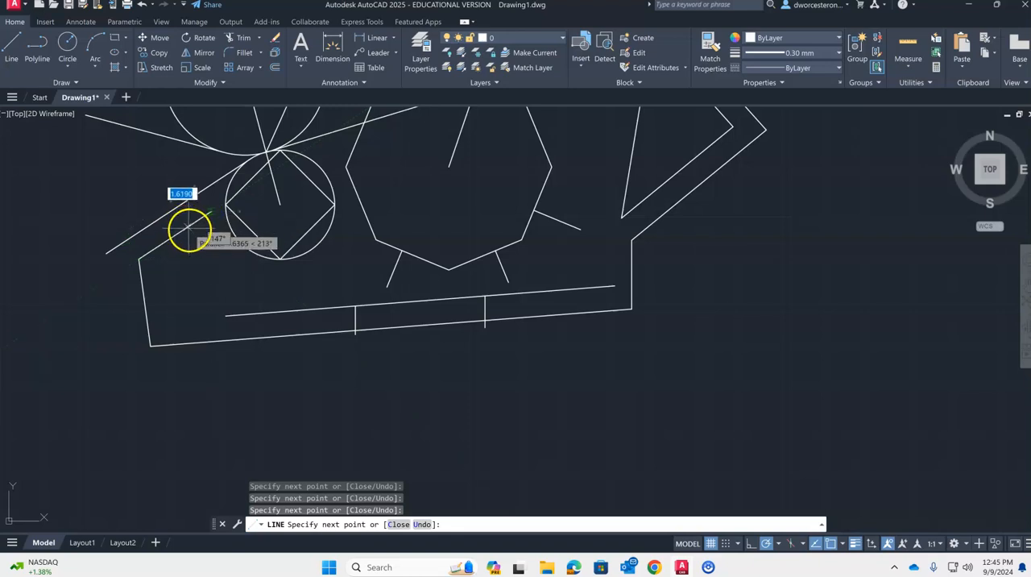
{"action": "left_click", "coordinate": [211, 250]}
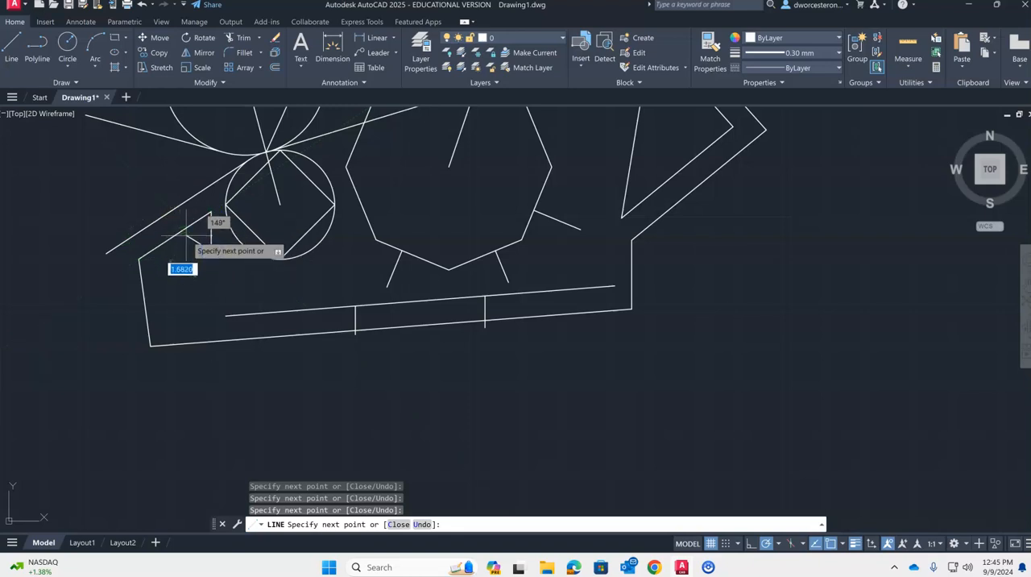
{"action": "left_click", "coordinate": [159, 282]}
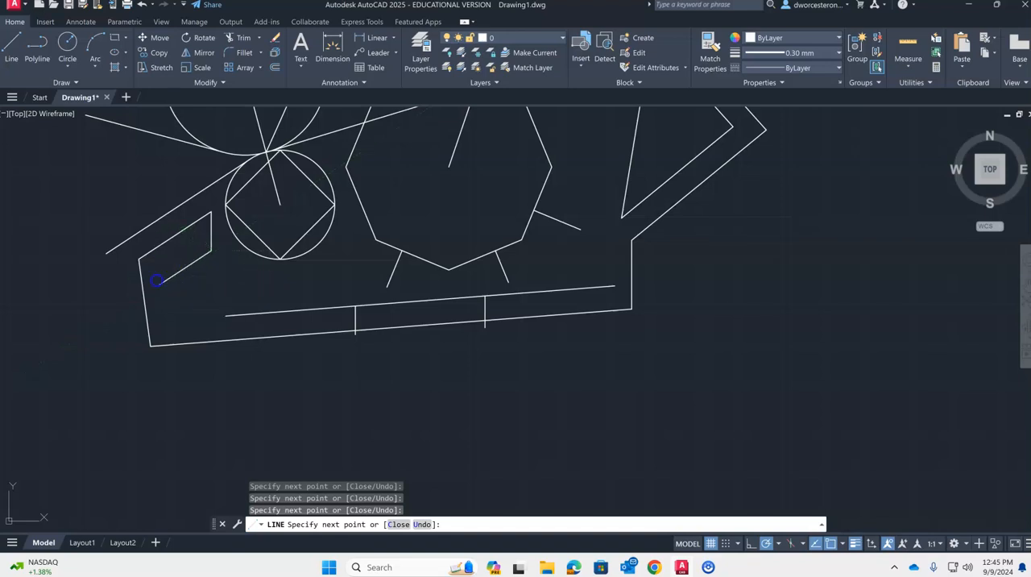
{"action": "left_click", "coordinate": [164, 322]}
{"action": "key", "text": "Escape"}
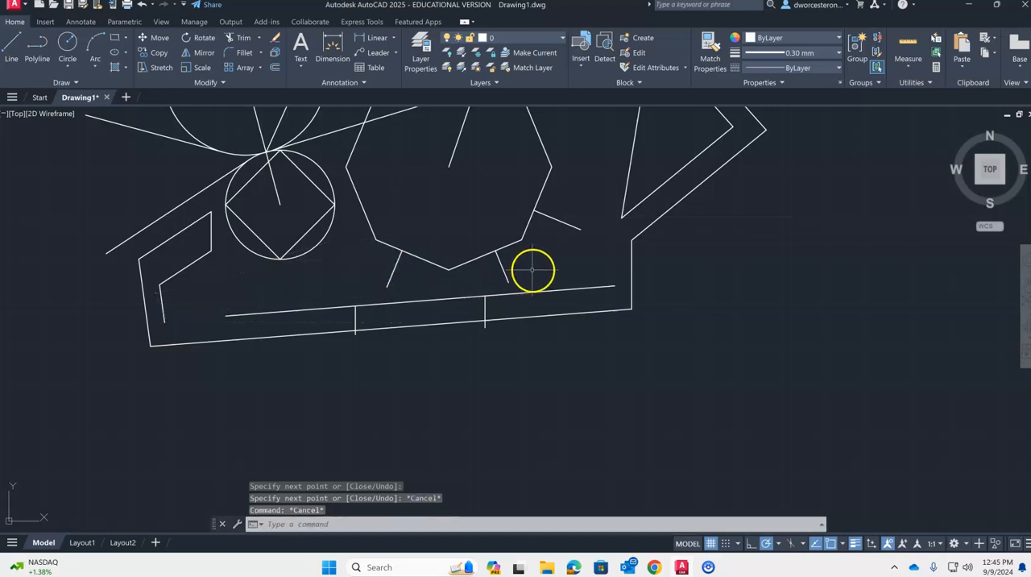
{"action": "scroll", "coordinate": [533, 270], "scroll_direction": "down", "scroll_amount": 2}
{"action": "middle_click_drag", "start_coordinate": [532, 272], "coordinate": [524, 351]}
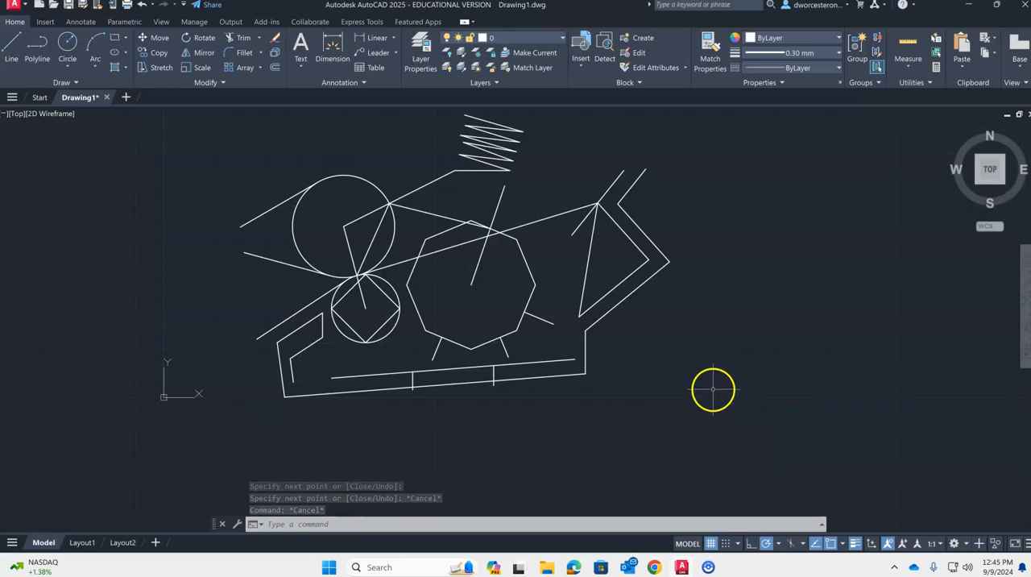
{"action": "left_click", "coordinate": [842, 544]}
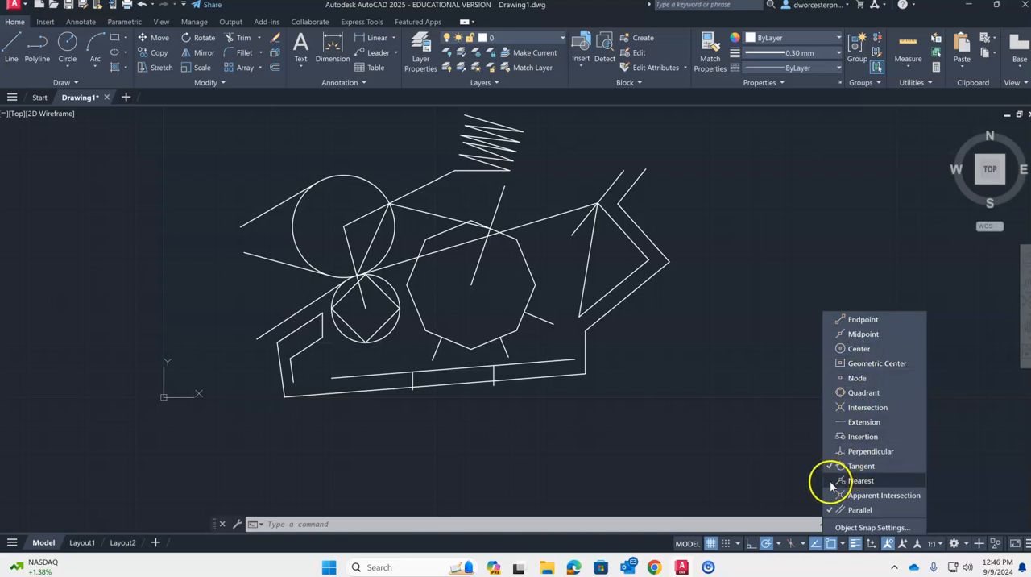
{"action": "left_click", "coordinate": [682, 373]}
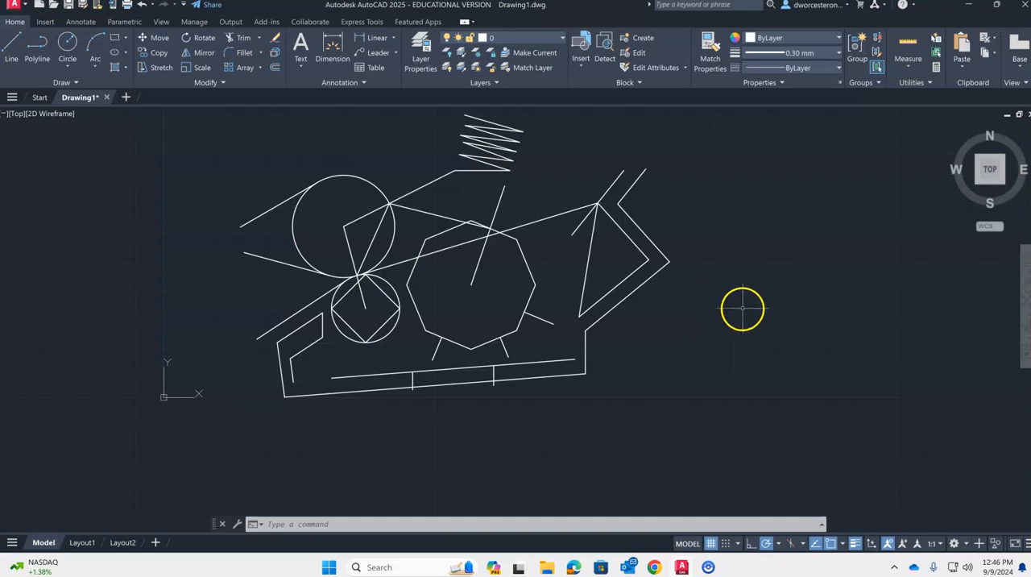
- Draw a line about 9.61 long from the large circle's center to the left end of its upper tangent line
{"action": "type", "text": "l"}
{"action": "key", "text": "Return"}
{"action": "scroll", "coordinate": [435, 181], "scroll_direction": "up", "scroll_amount": 6}
{"action": "middle_click_drag", "start_coordinate": [596, 283], "coordinate": [588, 196]}
{"action": "middle_click_drag", "start_coordinate": [444, 365], "coordinate": [481, 230]}
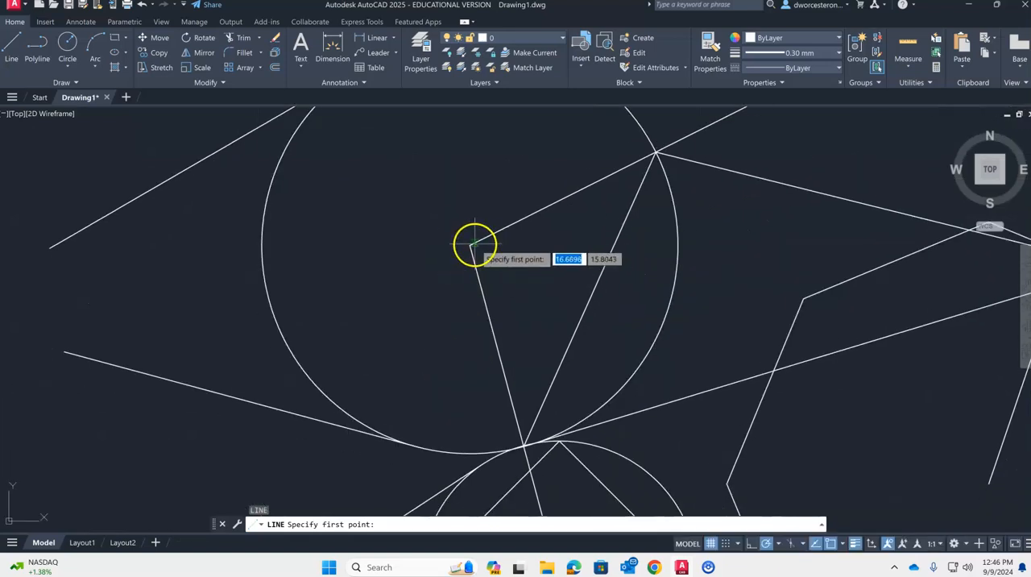
{"action": "left_click", "coordinate": [474, 242]}
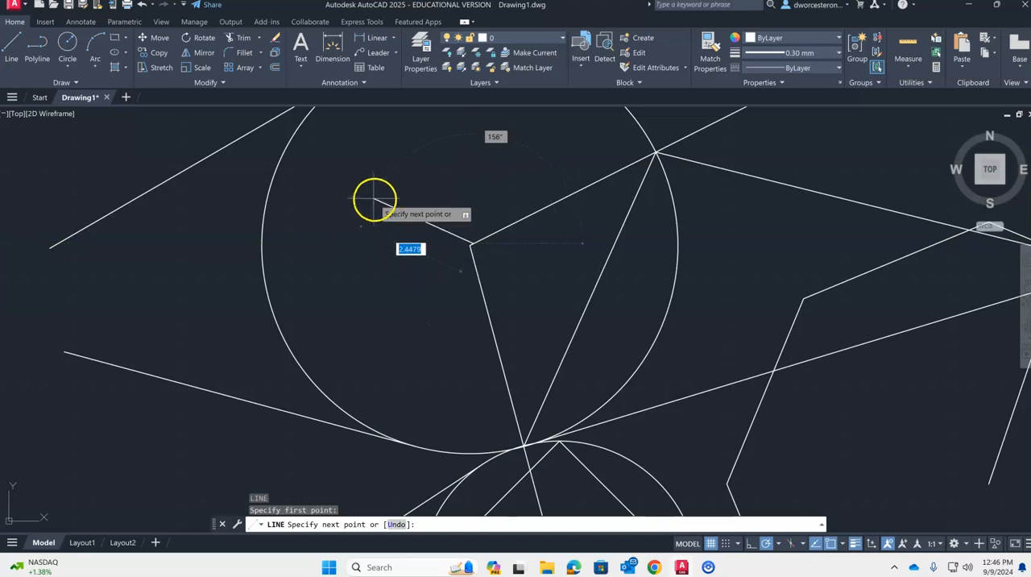
{"action": "scroll", "coordinate": [375, 199], "scroll_direction": "down", "scroll_amount": 5}
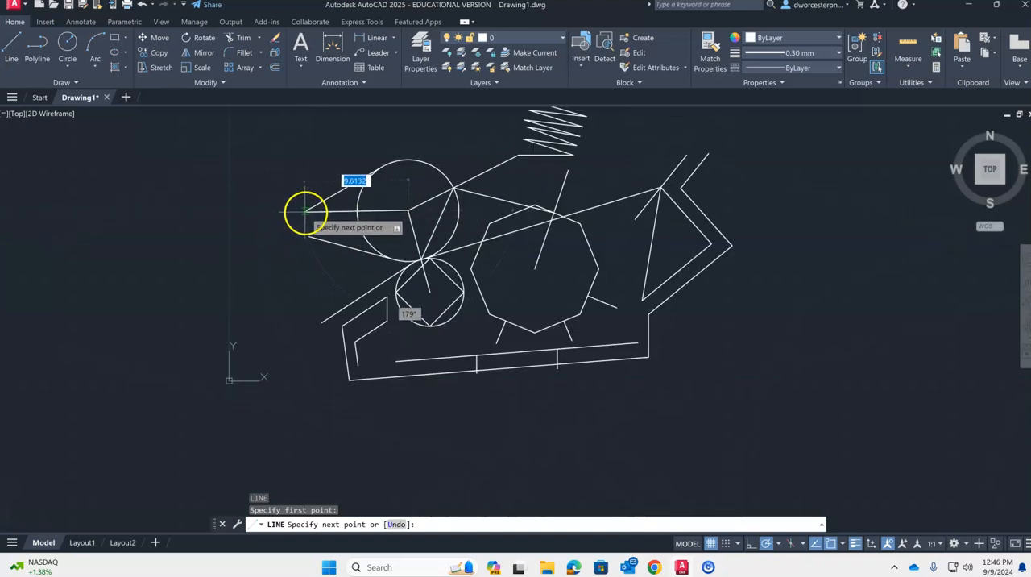
{"action": "left_click", "coordinate": [306, 211]}
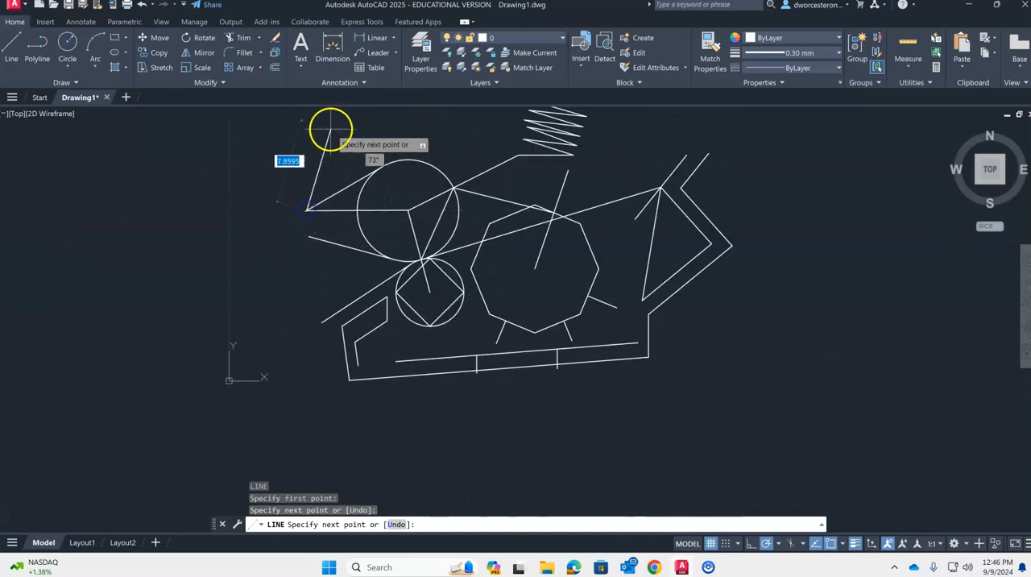
- Continue the line about 2.41 down to the lower tangent line's left end and back to the large circle's center, then end it
{"action": "scroll", "coordinate": [296, 206], "scroll_direction": "up", "scroll_amount": 8}
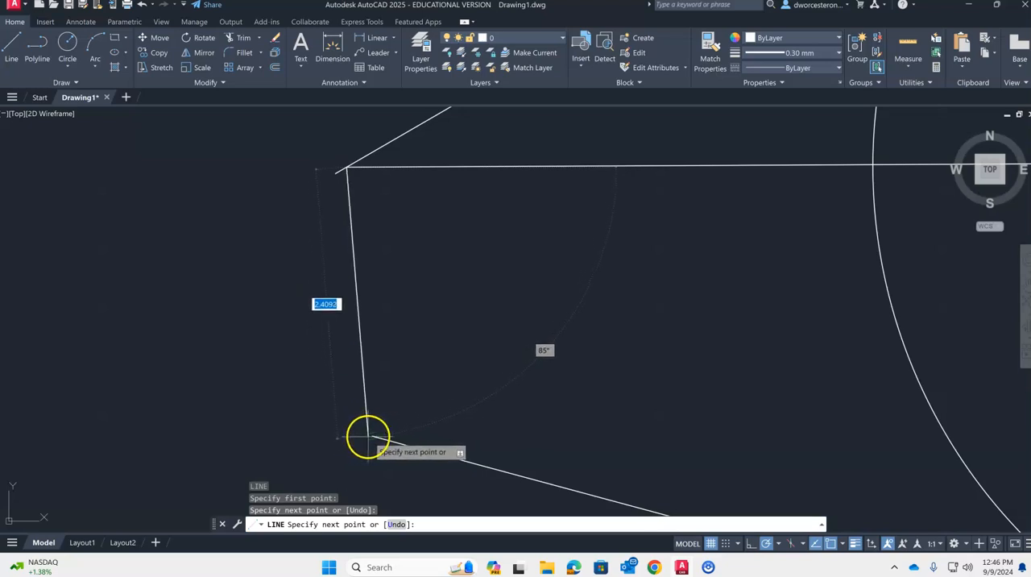
{"action": "left_click", "coordinate": [371, 438]}
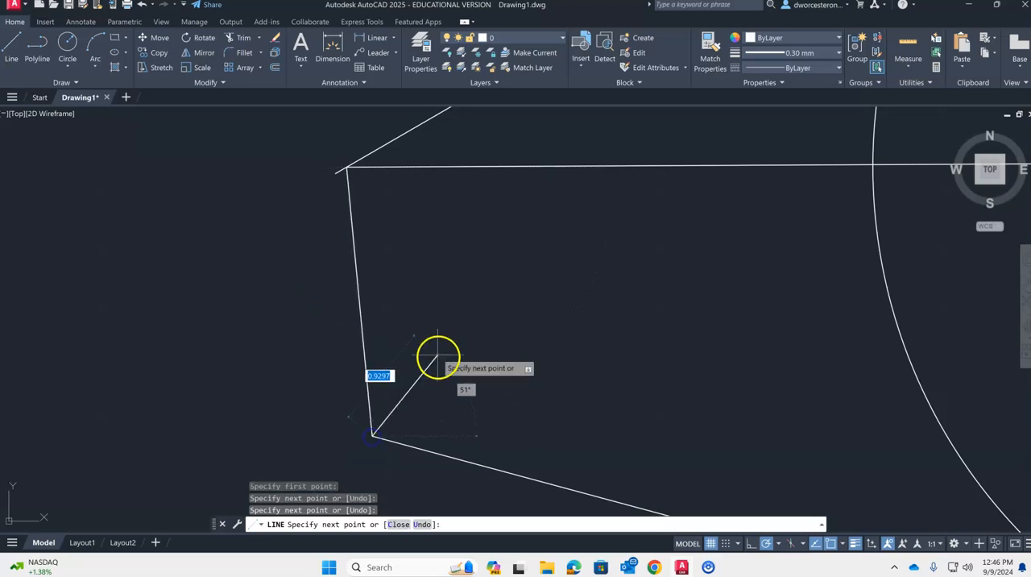
{"action": "scroll", "coordinate": [380, 435], "scroll_direction": "up", "scroll_amount": 5}
{"action": "middle_click_drag", "start_coordinate": [294, 241], "coordinate": [387, 362]}
{"action": "scroll", "coordinate": [347, 282], "scroll_direction": "up", "scroll_amount": 5}
{"action": "scroll", "coordinate": [508, 340], "scroll_direction": "down", "scroll_amount": 2}
{"action": "middle_click_drag", "start_coordinate": [508, 344], "coordinate": [605, 320]}
{"action": "scroll", "coordinate": [640, 295], "scroll_direction": "down", "scroll_amount": 5}
{"action": "middle_click_drag", "start_coordinate": [651, 276], "coordinate": [360, 358]}
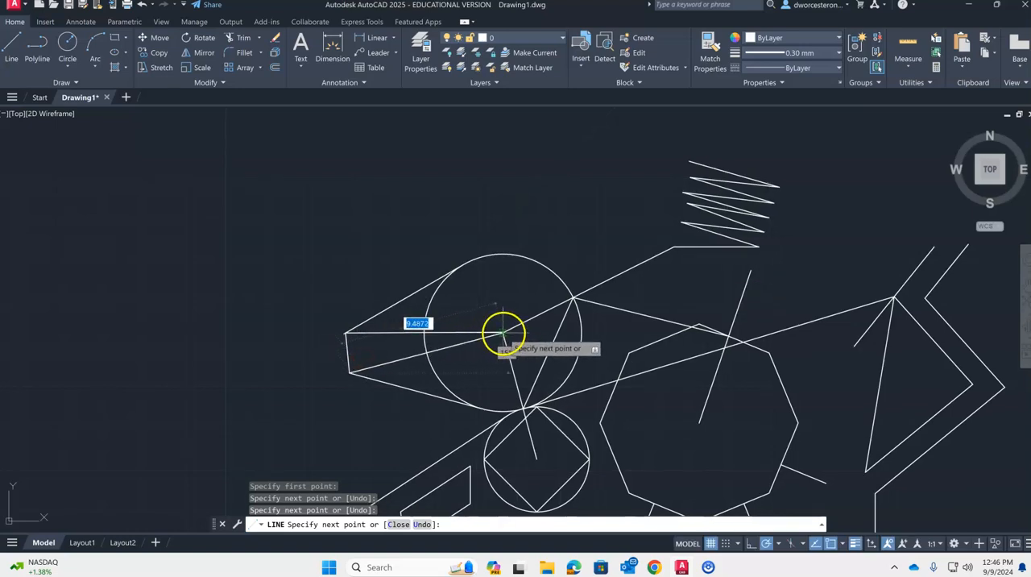
{"action": "left_click", "coordinate": [503, 332]}
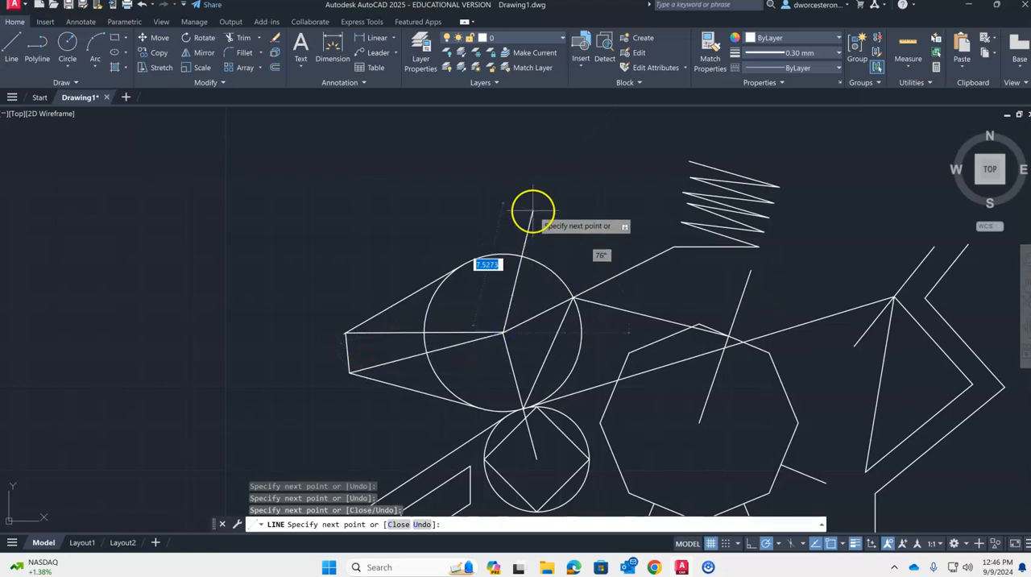
{"action": "key", "text": "Escape"}
{"action": "key", "text": "Escape"}
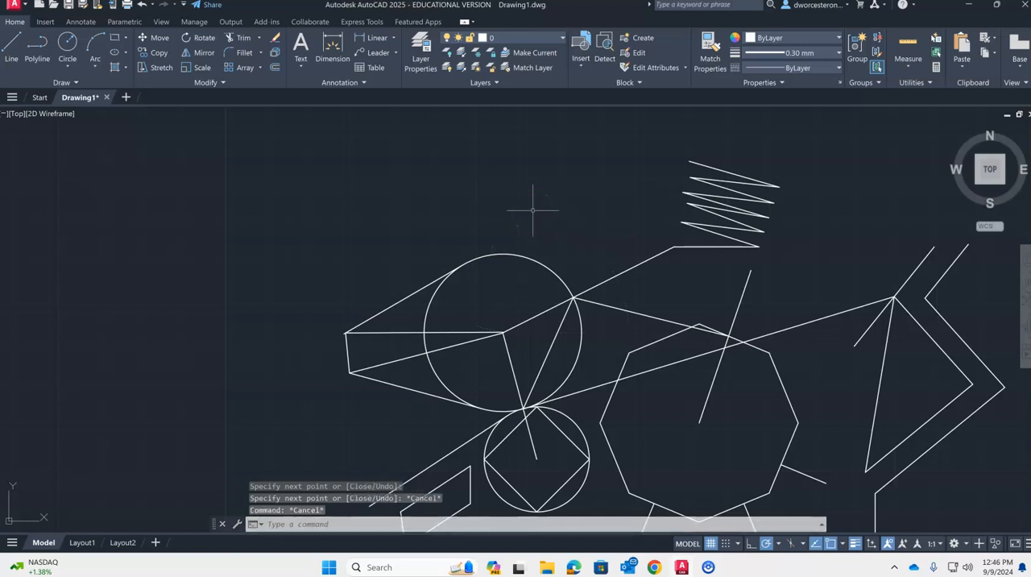
- Draw a nearly horizontal line crossing both parallel sloping lines above the triangle's apex, starting left of them and ending well to their right
{"action": "left_click", "coordinate": [563, 210]}
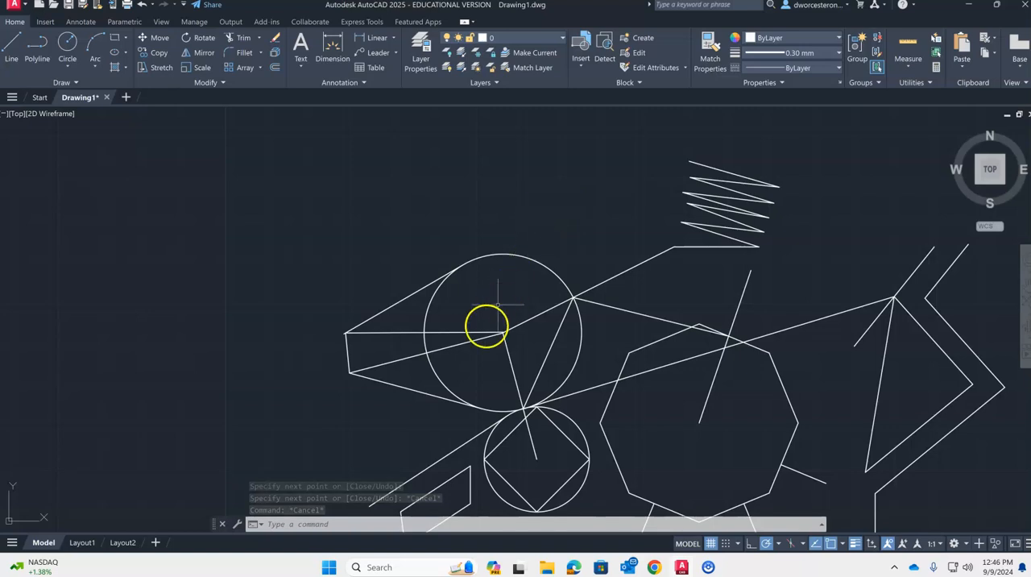
{"action": "scroll", "coordinate": [347, 337], "scroll_direction": "up", "scroll_amount": 5}
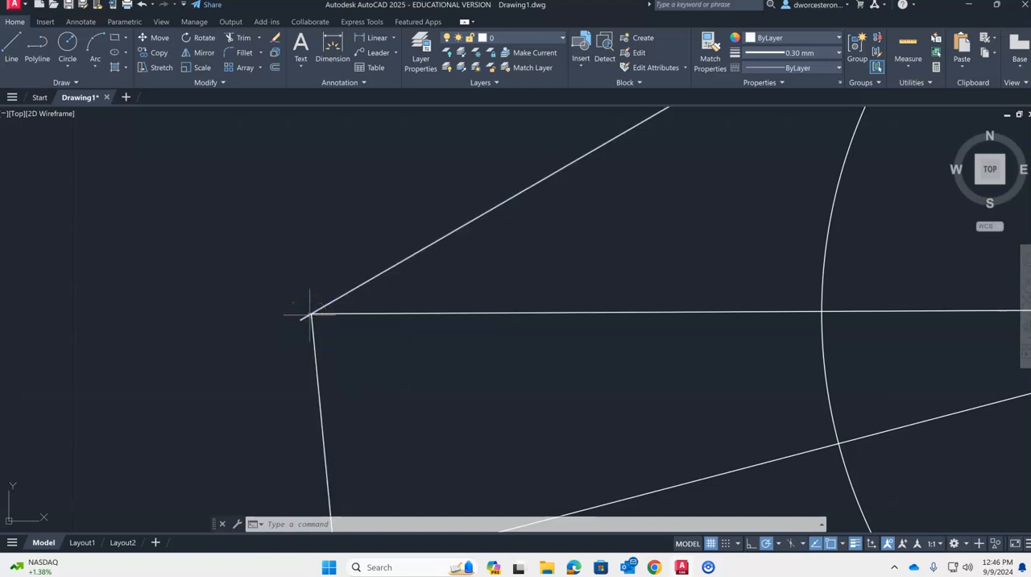
{"action": "scroll", "coordinate": [697, 303], "scroll_direction": "down", "scroll_amount": 4}
{"action": "middle_click_drag", "start_coordinate": [844, 280], "coordinate": [255, 292]}
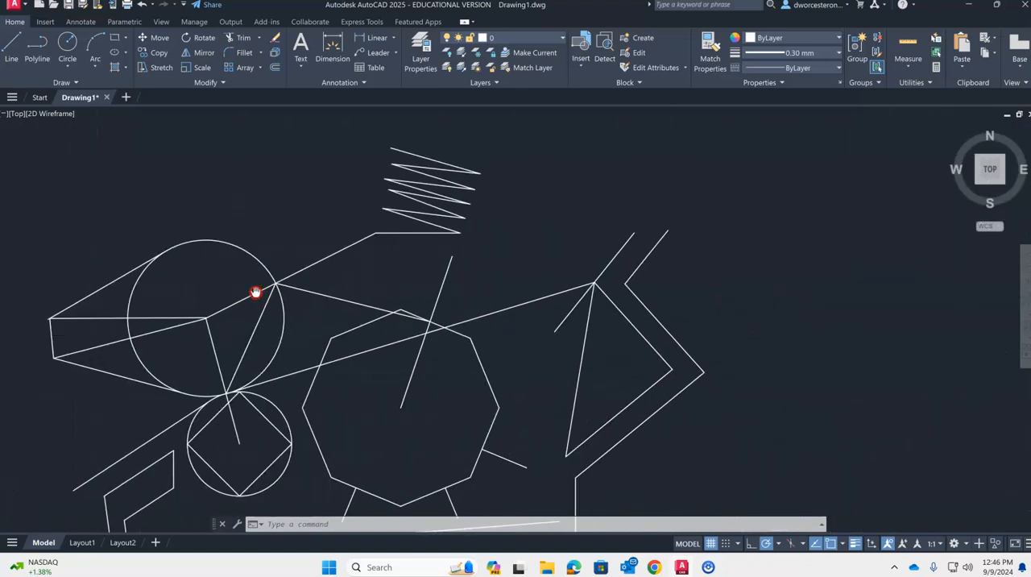
{"action": "key", "text": "Return"}
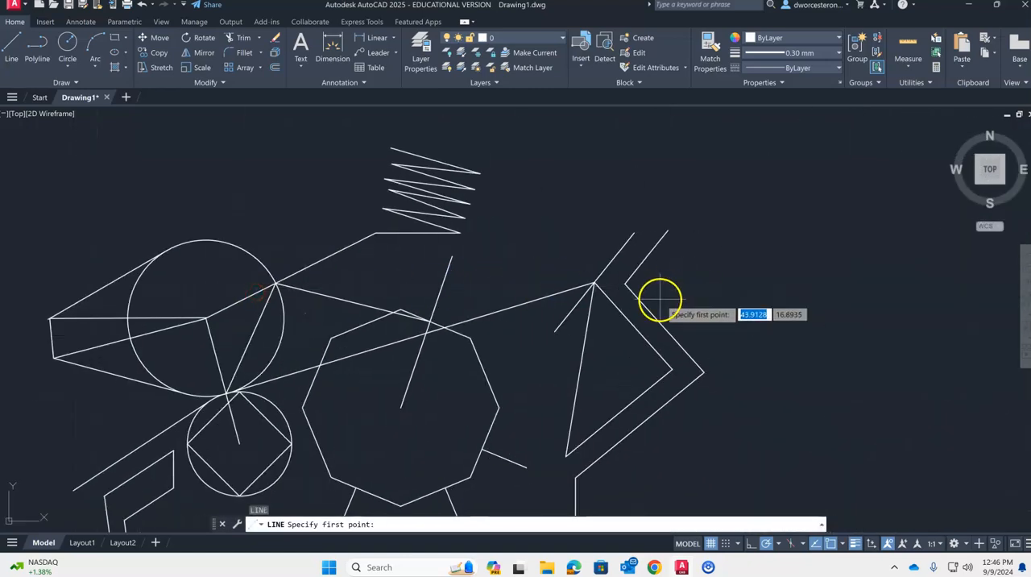
{"action": "scroll", "coordinate": [661, 297], "scroll_direction": "up", "scroll_amount": 5}
{"action": "scroll", "coordinate": [620, 258], "scroll_direction": "down", "scroll_amount": 4}
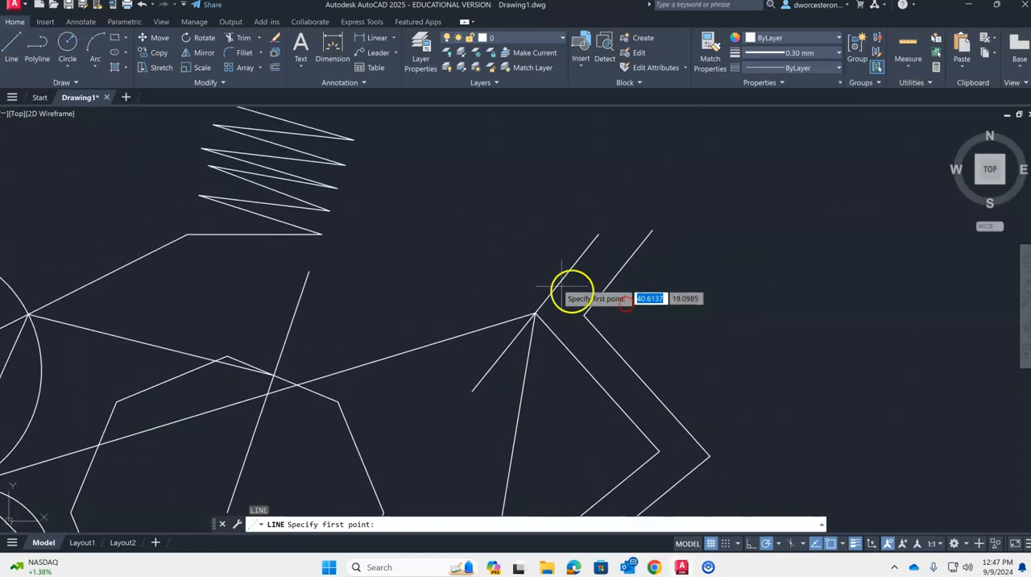
{"action": "left_click", "coordinate": [519, 269]}
{"action": "left_click", "coordinate": [770, 267]}
{"action": "key", "text": "Return"}
- Trim off the part of the new line that sticks out left of the sloping line above the triangle's apex
{"action": "type", "text": "tr"}
{"action": "key", "text": "Return"}
{"action": "left_click_drag", "start_coordinate": [557, 242], "coordinate": [538, 298]}
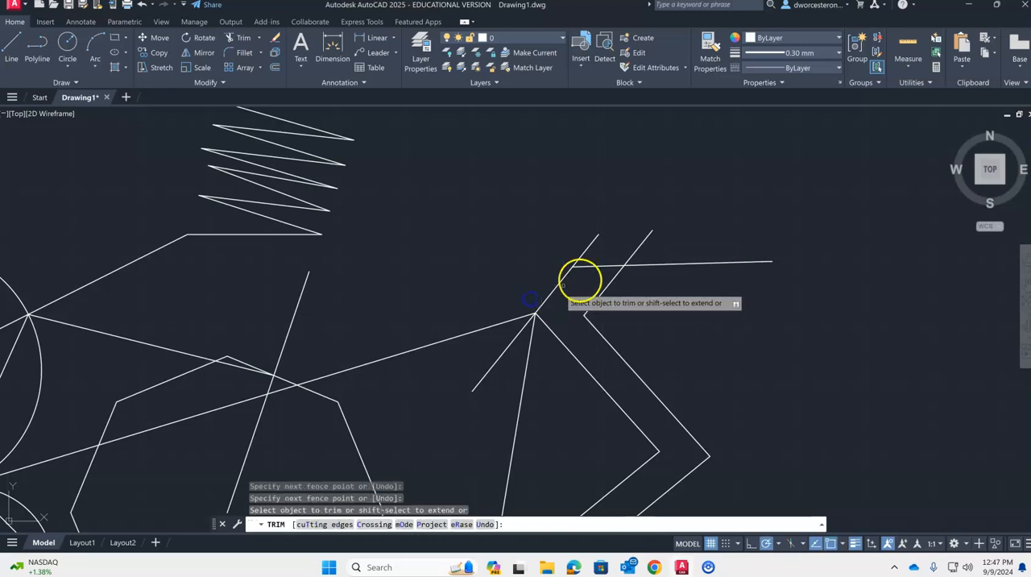
{"action": "key", "text": "Escape"}
{"action": "key", "text": "Escape"}
- Draw a second nearly horizontal line just below the first, starting on the sloping line above the apex and ending farther right
{"action": "type", "text": "l"}
{"action": "key", "text": "Return"}
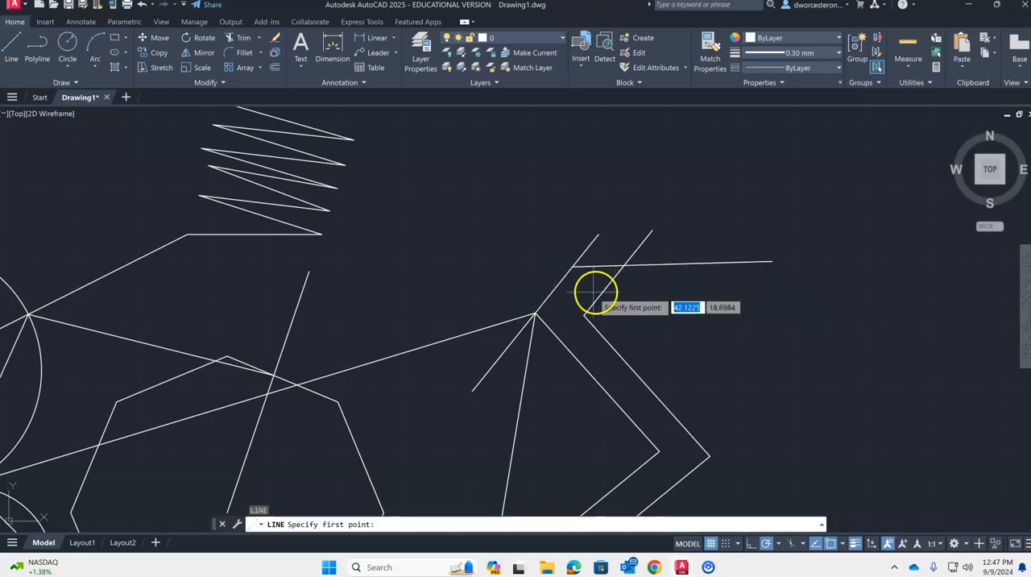
{"action": "left_click", "coordinate": [552, 292]}
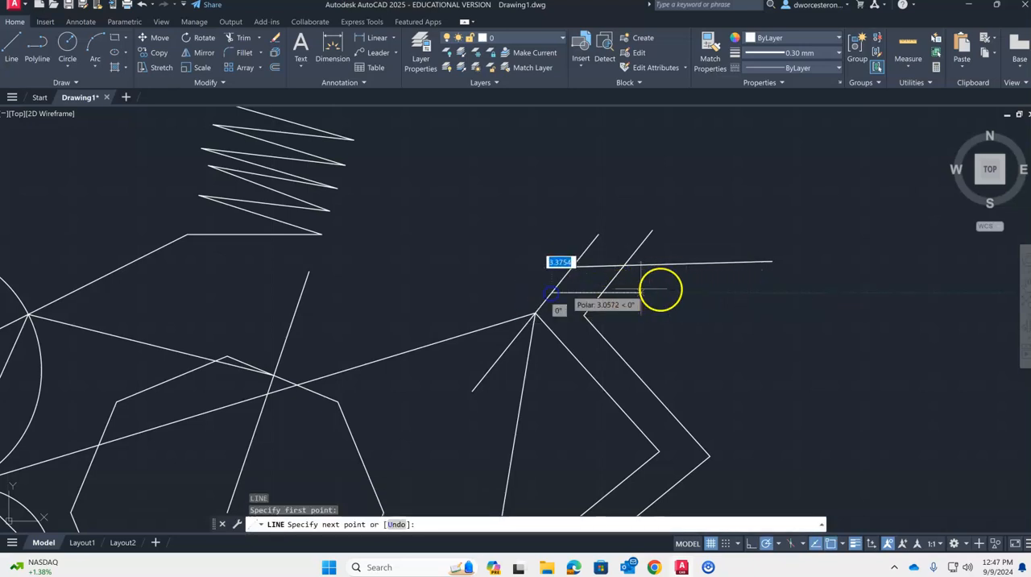
{"action": "left_click", "coordinate": [816, 284]}
{"action": "key", "text": "Escape"}
{"action": "key", "text": "Escape"}
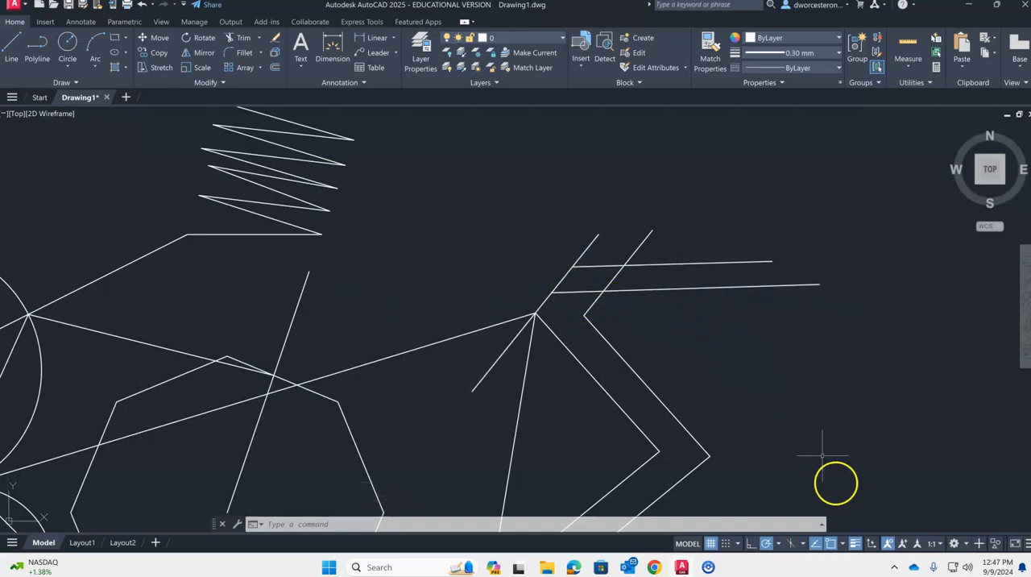
- Enable every object snap mode, from Endpoint and Midpoint through Apparent Intersection and Parallel
{"action": "left_click", "coordinate": [842, 546]}
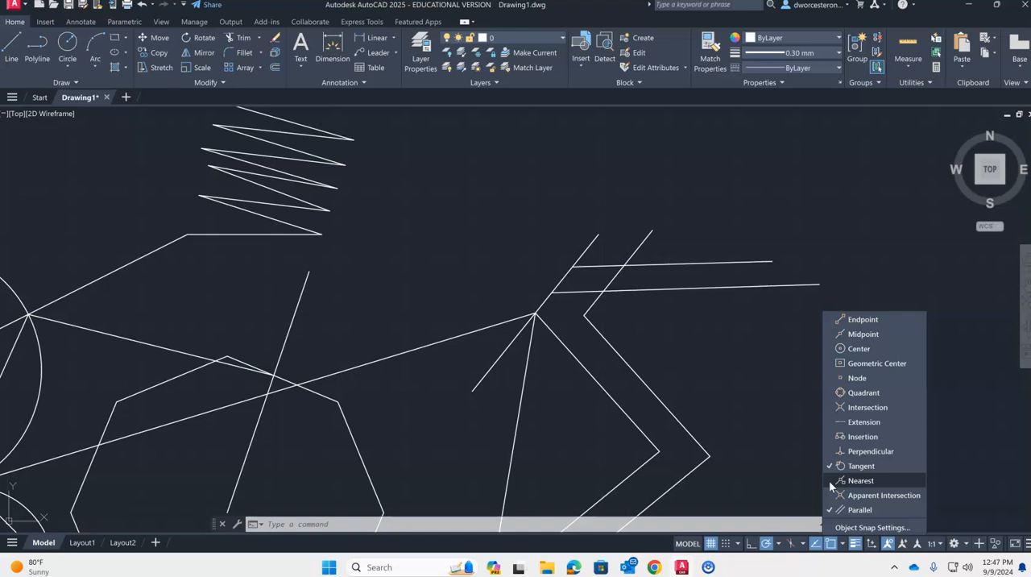
{"action": "left_click", "coordinate": [830, 320]}
{"action": "left_click", "coordinate": [830, 334]}
{"action": "left_click", "coordinate": [830, 348]}
{"action": "left_click", "coordinate": [830, 364]}
{"action": "left_click", "coordinate": [830, 377]}
{"action": "left_click", "coordinate": [832, 392]}
{"action": "left_click", "coordinate": [833, 407]}
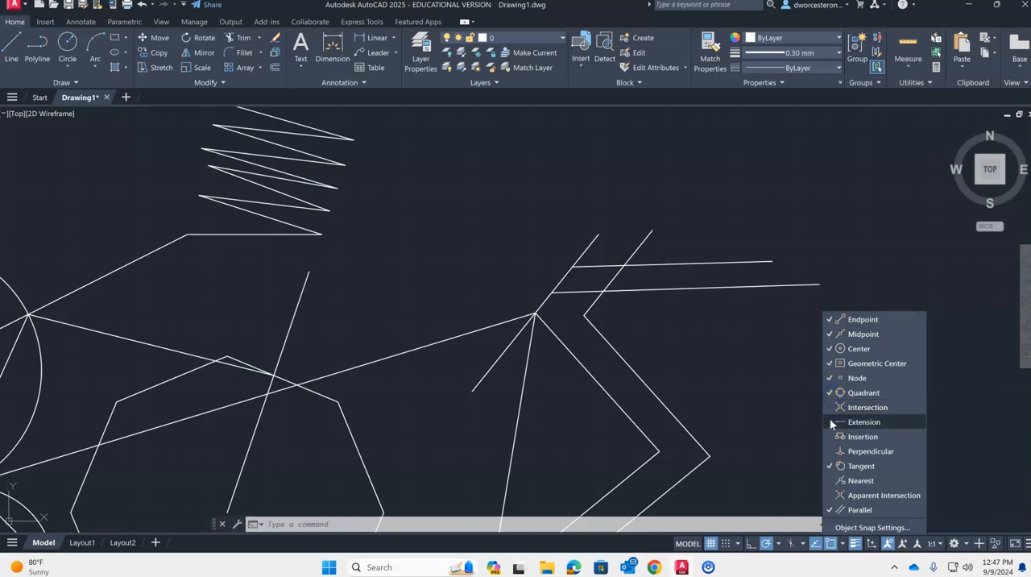
{"action": "left_click", "coordinate": [830, 422]}
{"action": "left_click", "coordinate": [831, 436]}
{"action": "left_click", "coordinate": [831, 452]}
{"action": "left_click", "coordinate": [830, 480]}
{"action": "left_click", "coordinate": [830, 494]}
{"action": "left_click", "coordinate": [830, 509]}
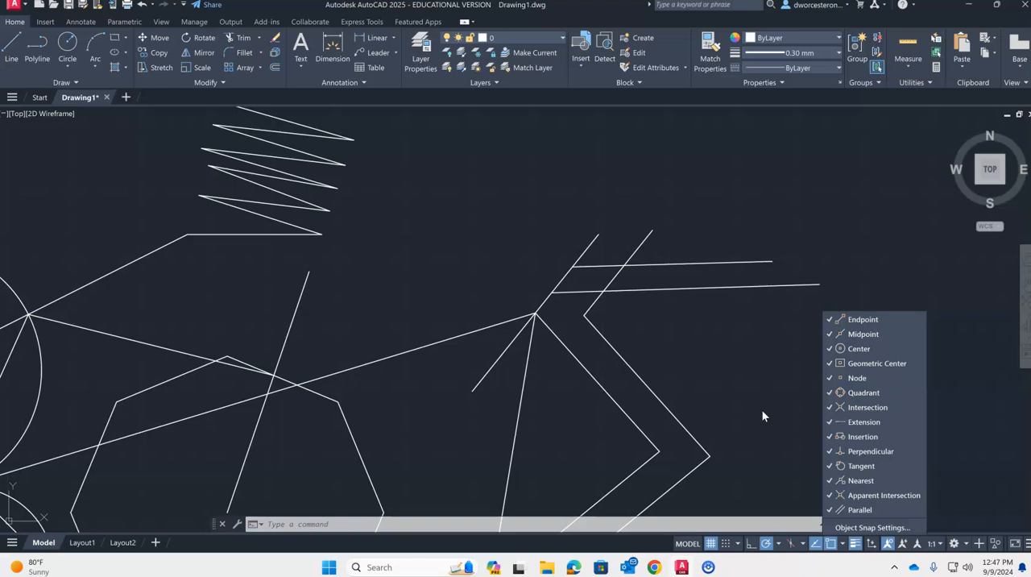
- Turn off all object snap modes except Endpoint, Midpoint and Center
{"action": "left_click", "coordinate": [831, 363]}
{"action": "left_click", "coordinate": [831, 378]}
{"action": "left_click", "coordinate": [831, 393]}
{"action": "left_click", "coordinate": [831, 407]}
{"action": "left_click", "coordinate": [831, 422]}
{"action": "left_click", "coordinate": [831, 436]}
{"action": "left_click", "coordinate": [831, 452]}
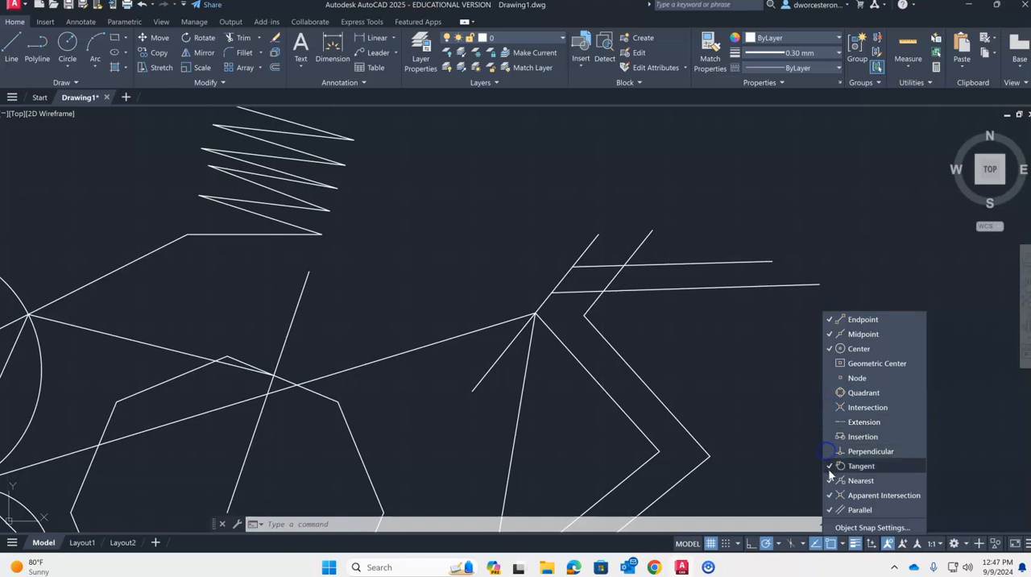
{"action": "left_click", "coordinate": [831, 466]}
{"action": "left_click", "coordinate": [830, 481]}
{"action": "left_click", "coordinate": [831, 495]}
{"action": "left_click", "coordinate": [831, 510]}
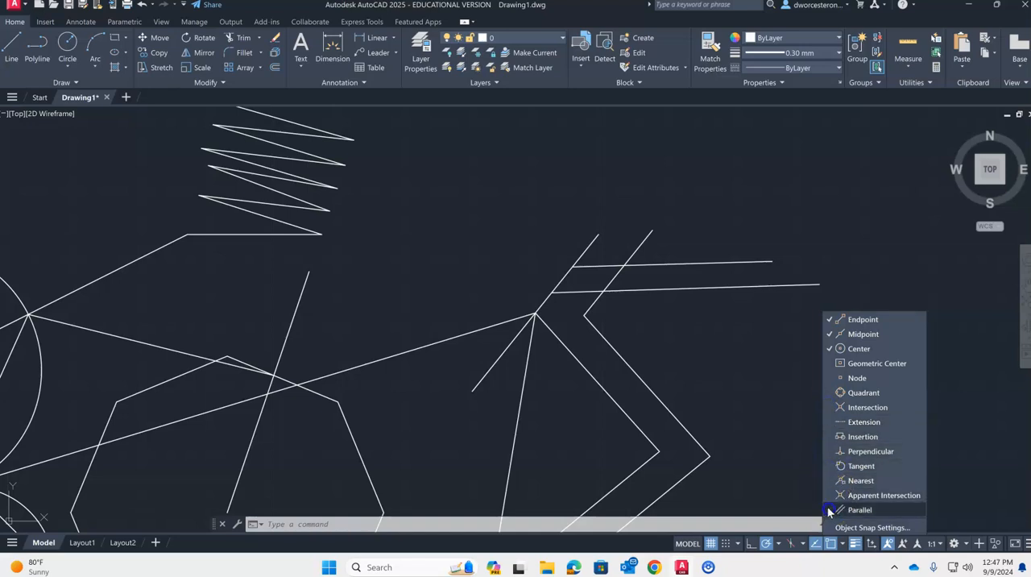